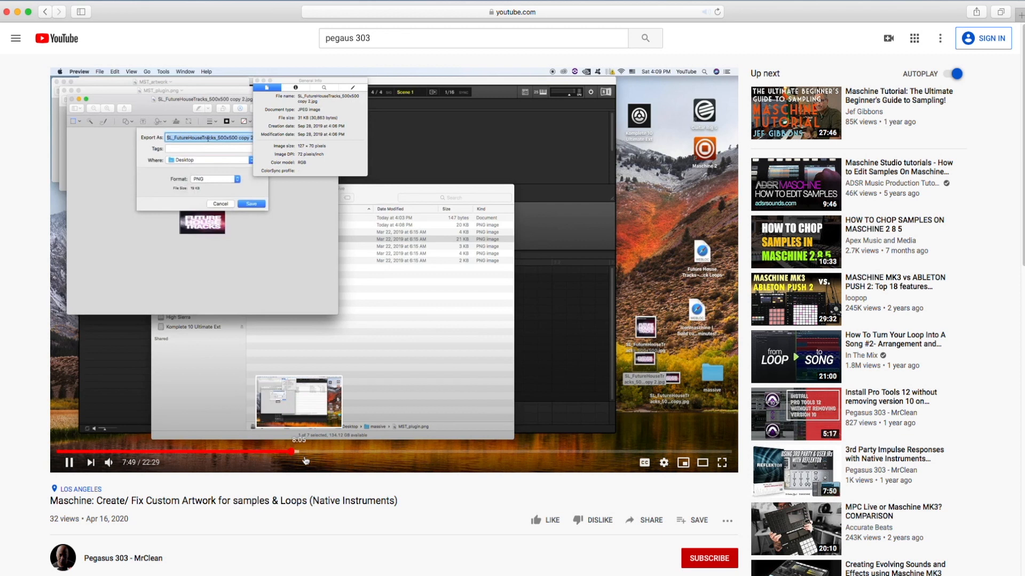
Skip ahead through the YouTube tutorial on creating custom Maschine artwork for samples and loops
click(292, 452)
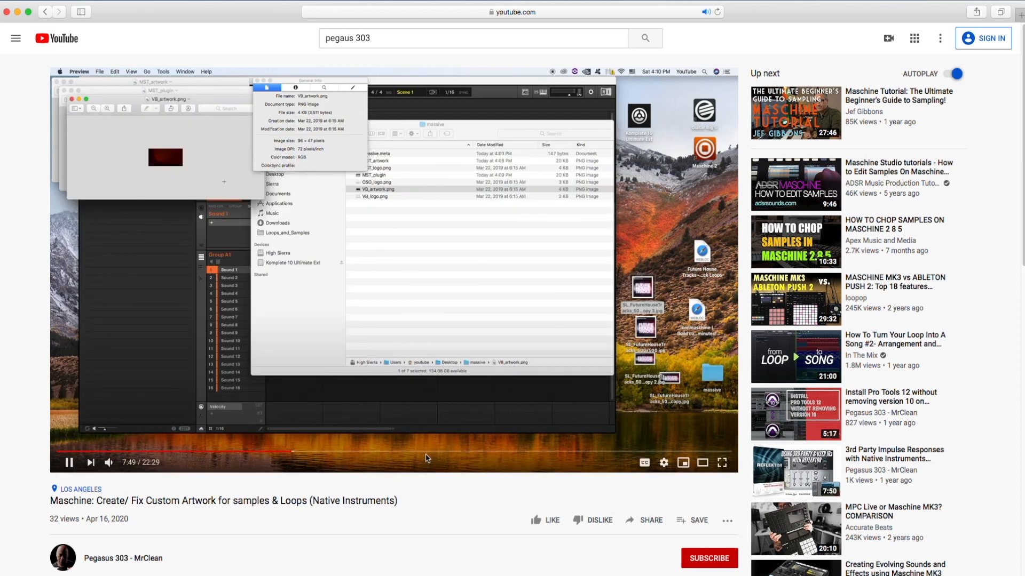
click(428, 451)
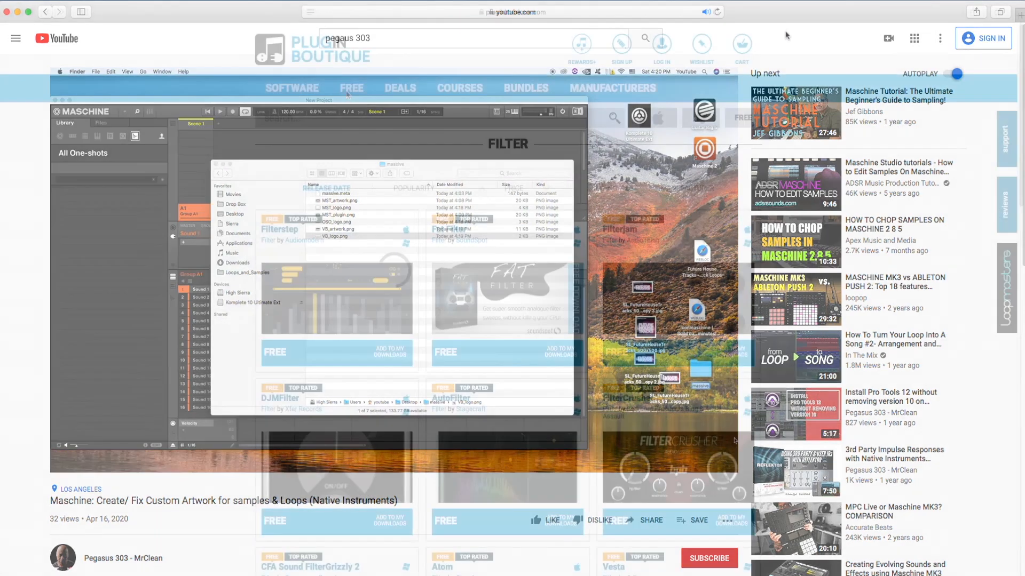
Switch to the Plugin Boutique site and look through its free Drum Machine instruments
mouse_move(349, 92)
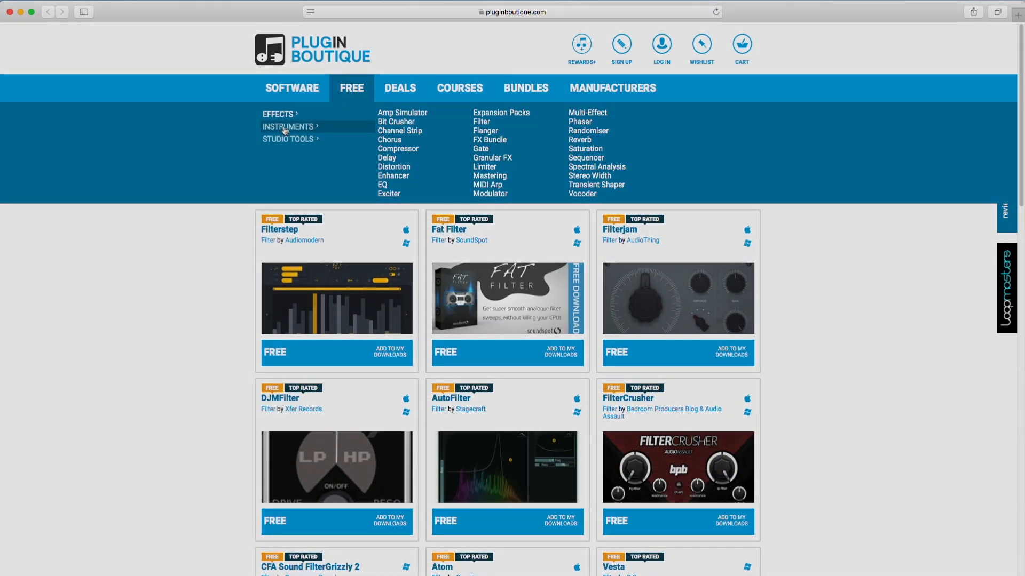
mouse_move(315, 128)
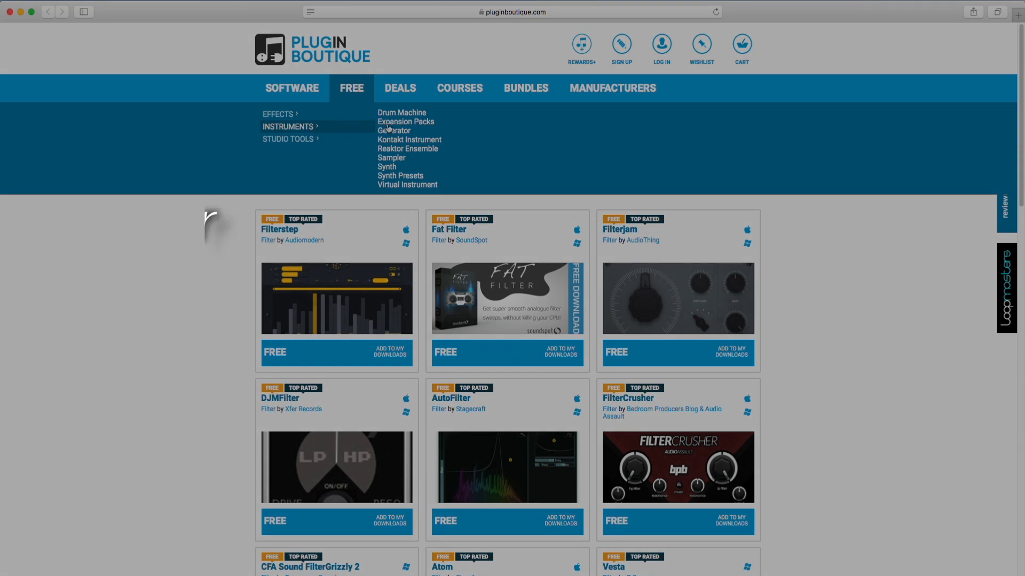
click(421, 114)
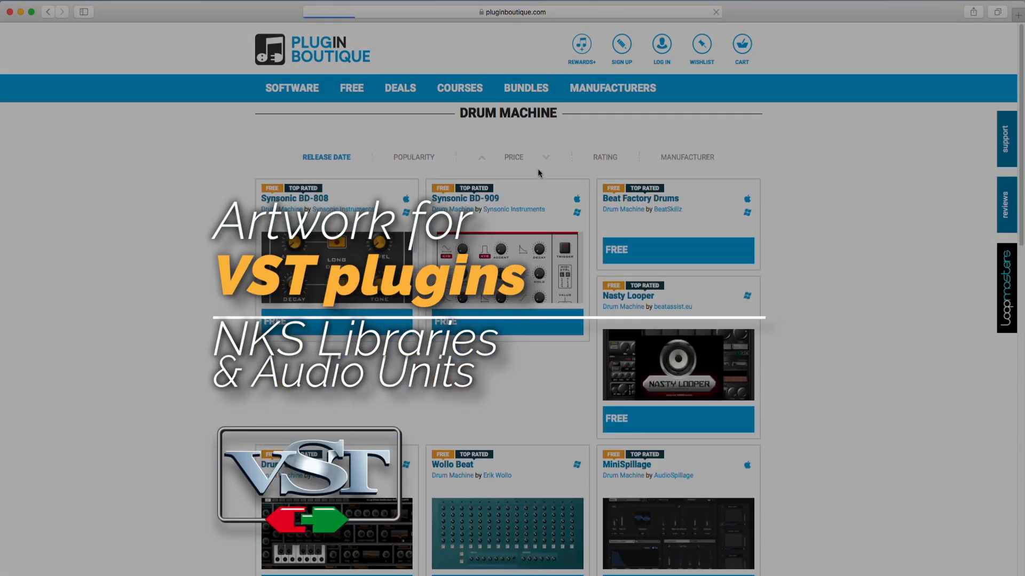
scroll(891, 247, down, 3)
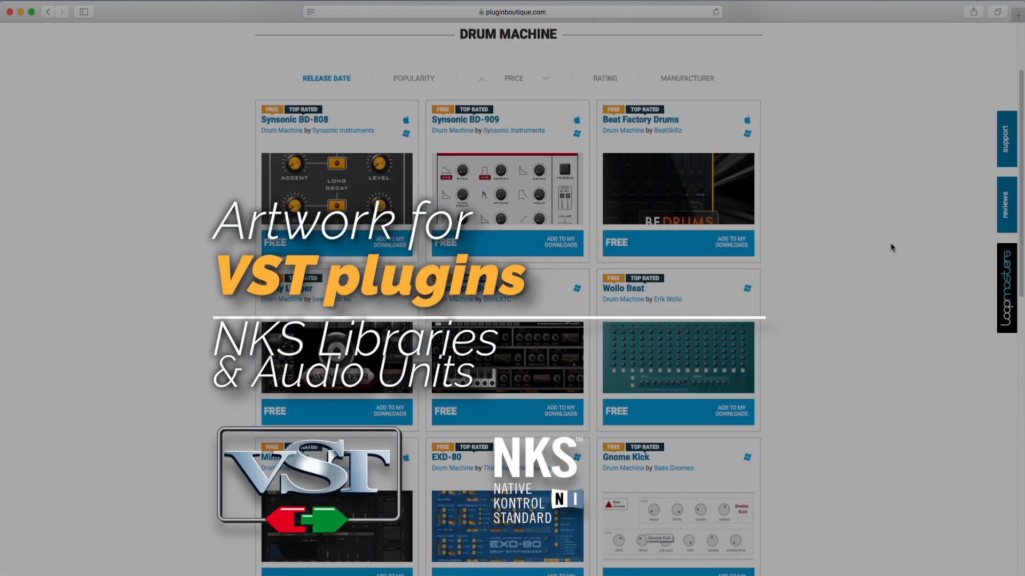
scroll(892, 247, down, 5)
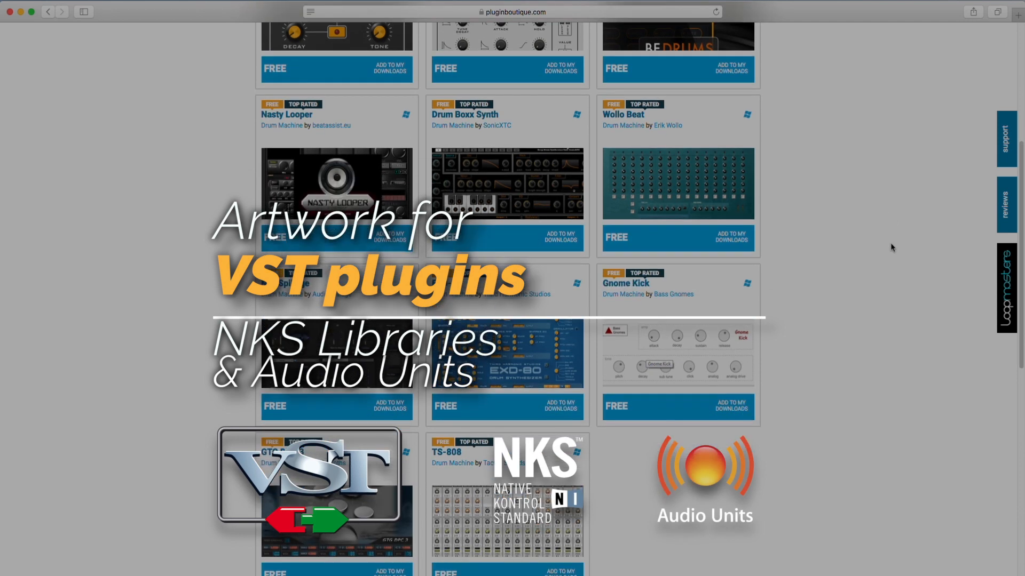
scroll(891, 247, down, 9)
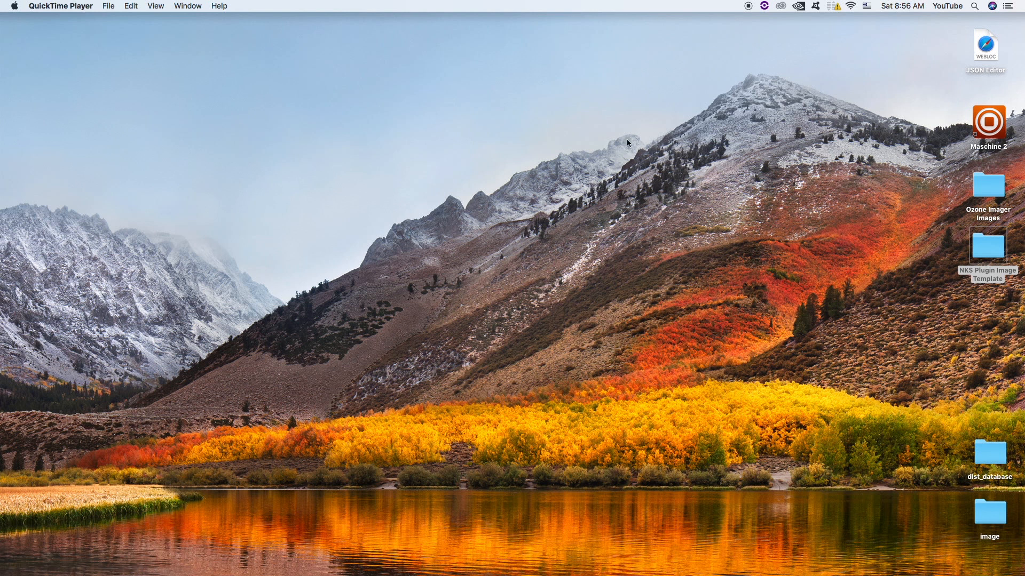
Launch Maschine 2 from the desktop
double_click(989, 126)
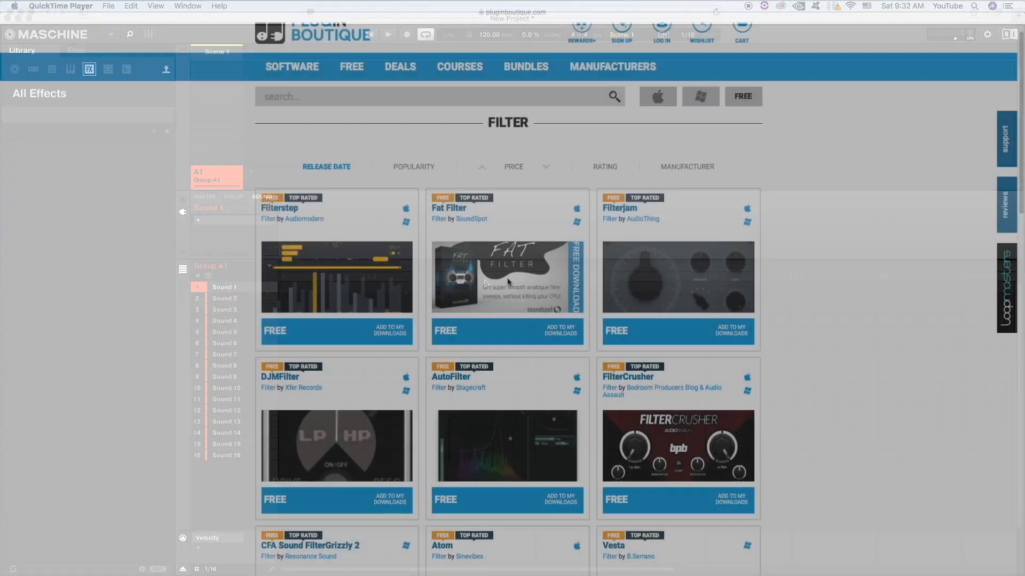
Switch to Plugin Boutique and look through the whole list of free Filter plug-ins
scroll(507, 282, down, 5)
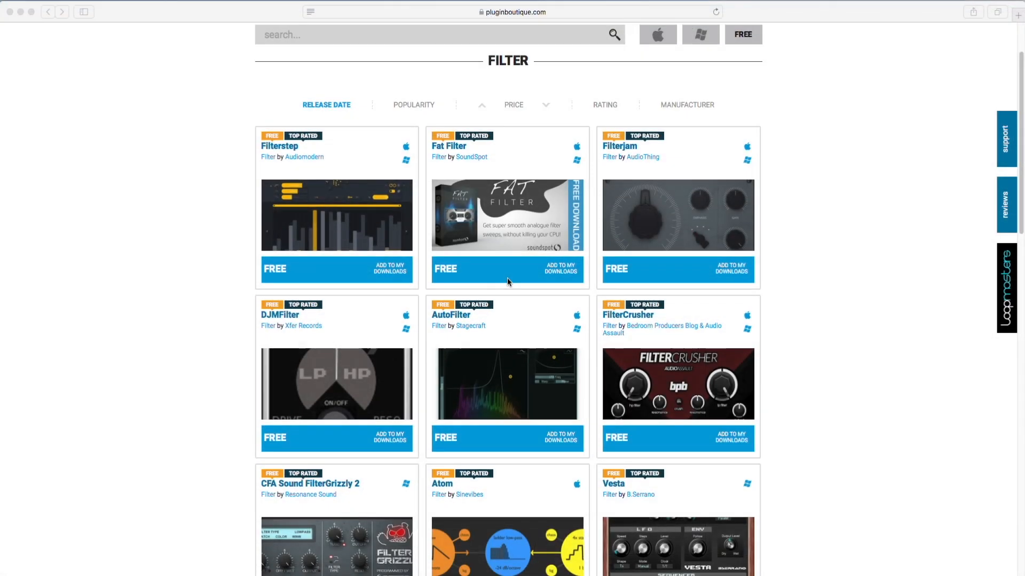
scroll(507, 281, down, 5)
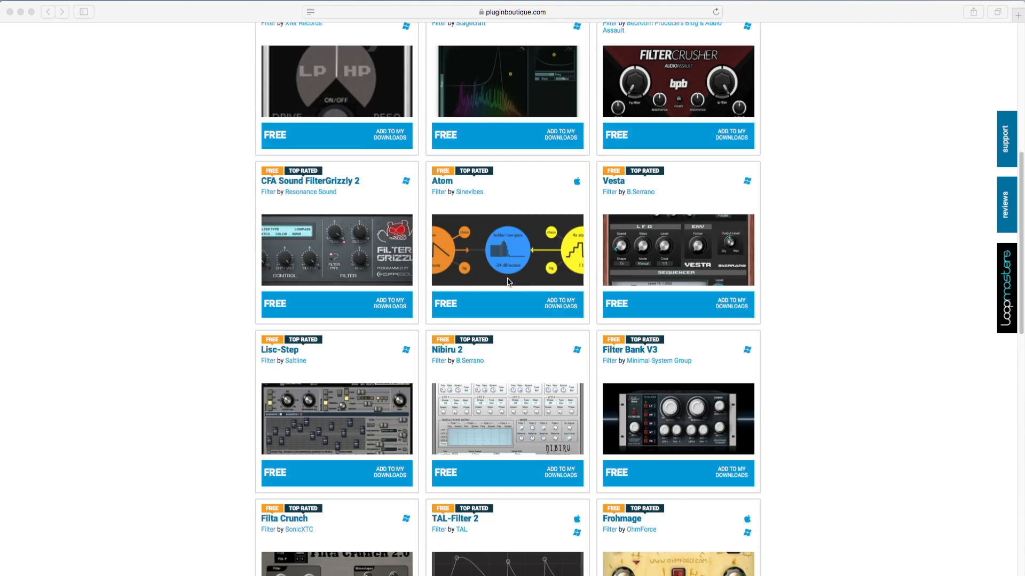
scroll(508, 282, down, 6)
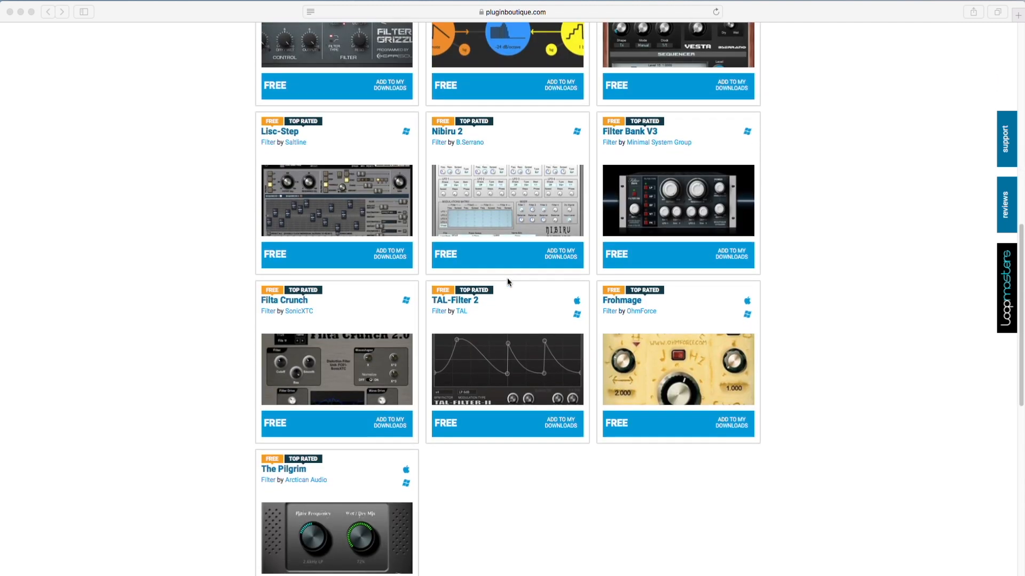
scroll(507, 282, down, 7)
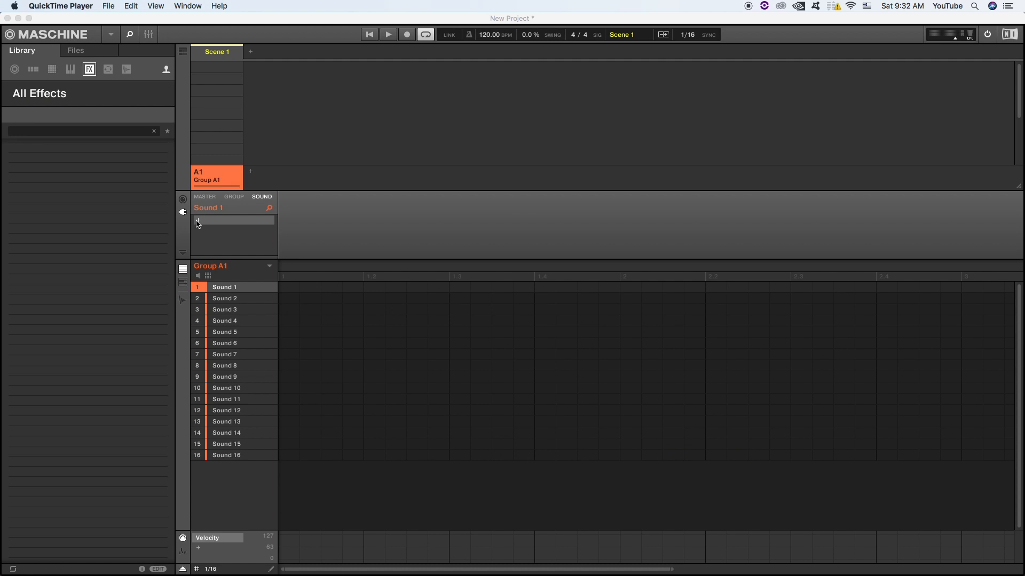
Switch to Maschine 2 and check which plug-in vendors are available for Sound 1's empty slot, without loading any
click(197, 219)
mouse_move(218, 344)
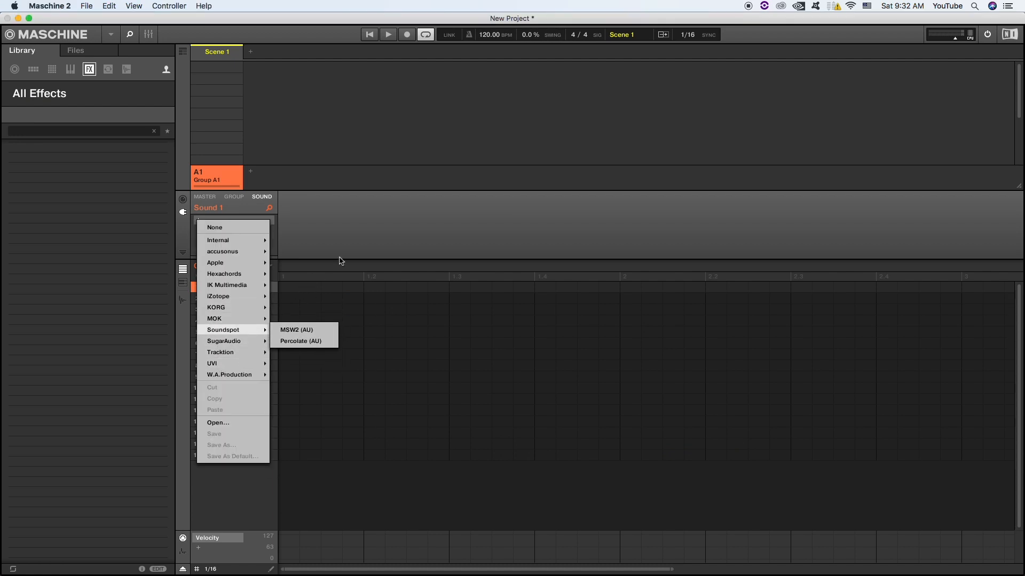
click(385, 234)
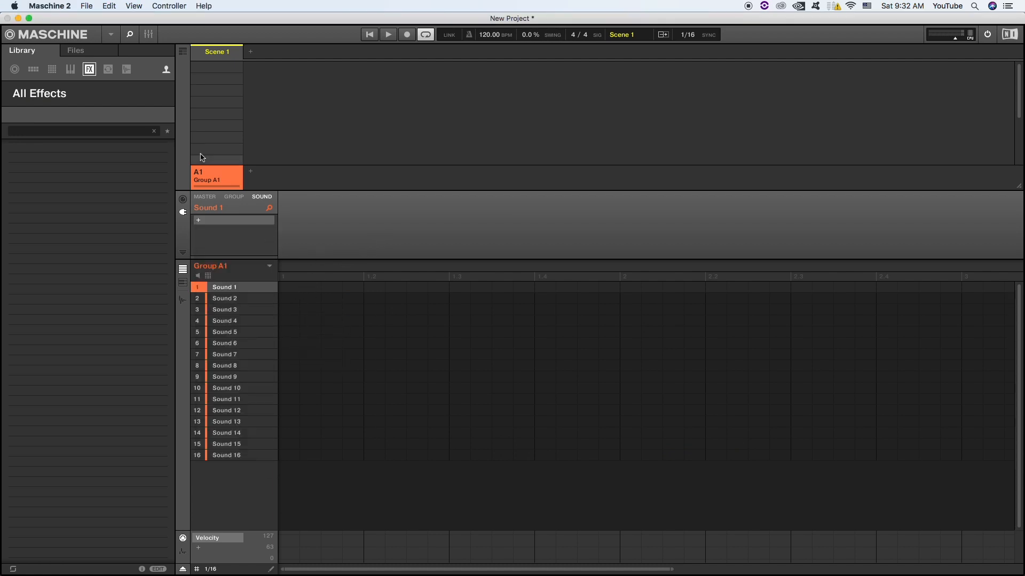
Show the factory effects in the library and examine their artwork across all categories
click(166, 69)
click(162, 94)
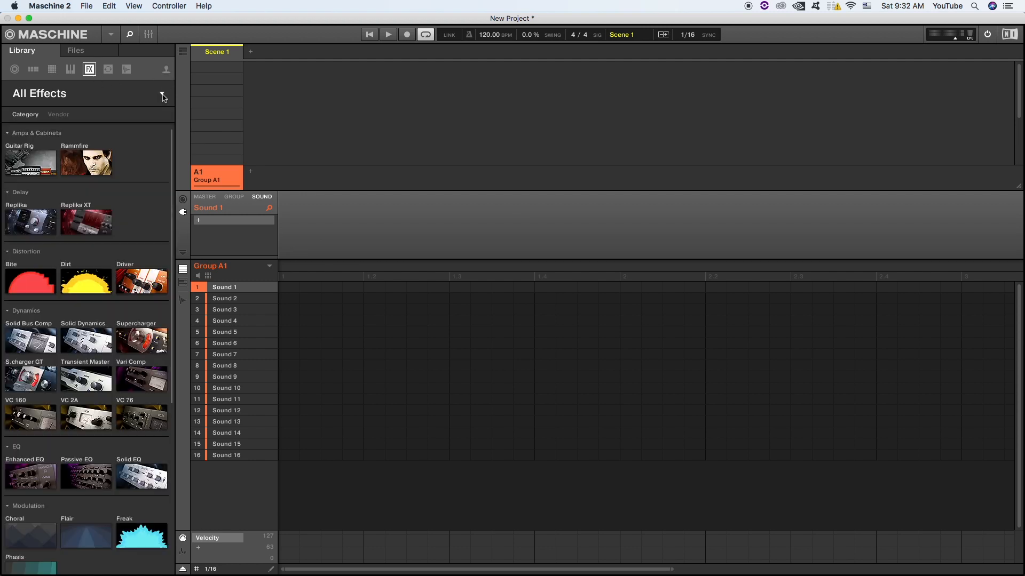
scroll(140, 251, down, 5)
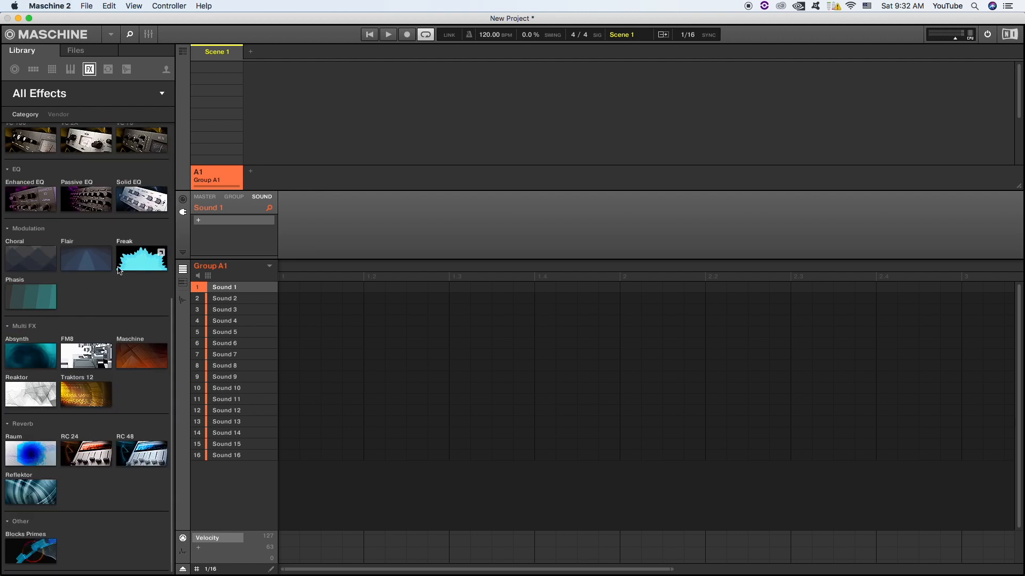
scroll(83, 241, up, 5)
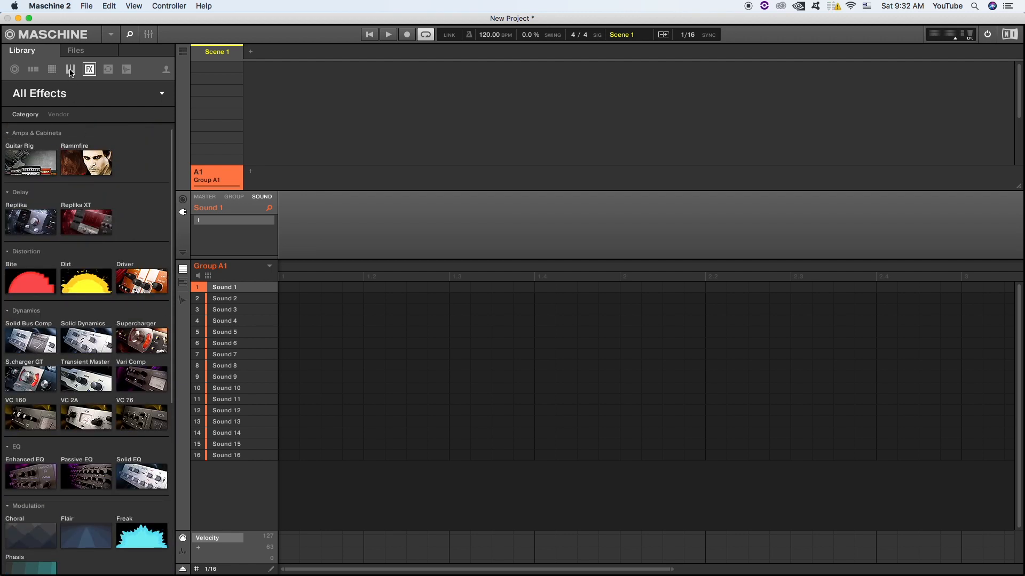
Examine the factory instruments' artwork in the library, and return to the user content for effects
click(70, 69)
click(161, 95)
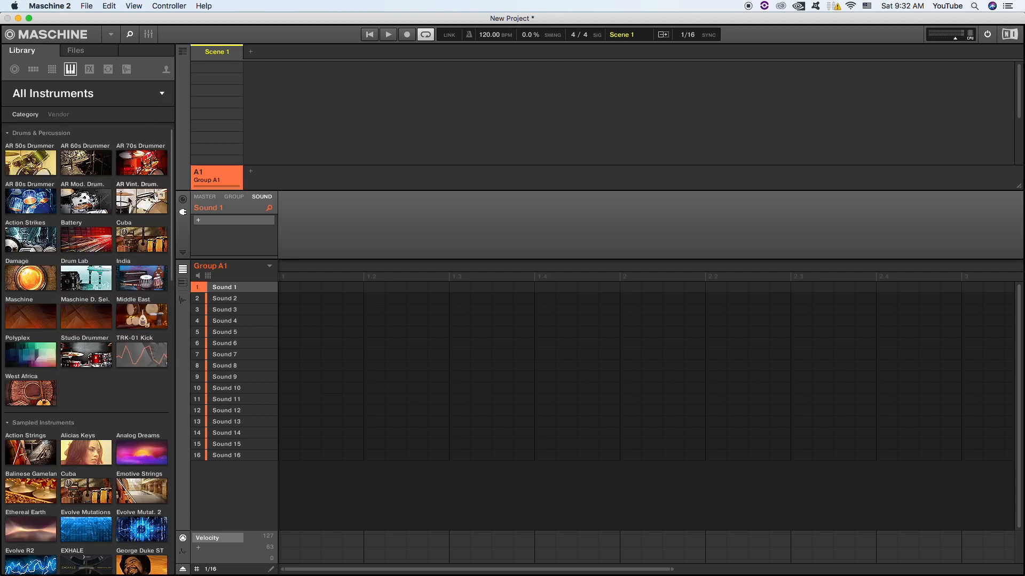
scroll(126, 241, down, 15)
scroll(126, 242, up, 15)
click(166, 70)
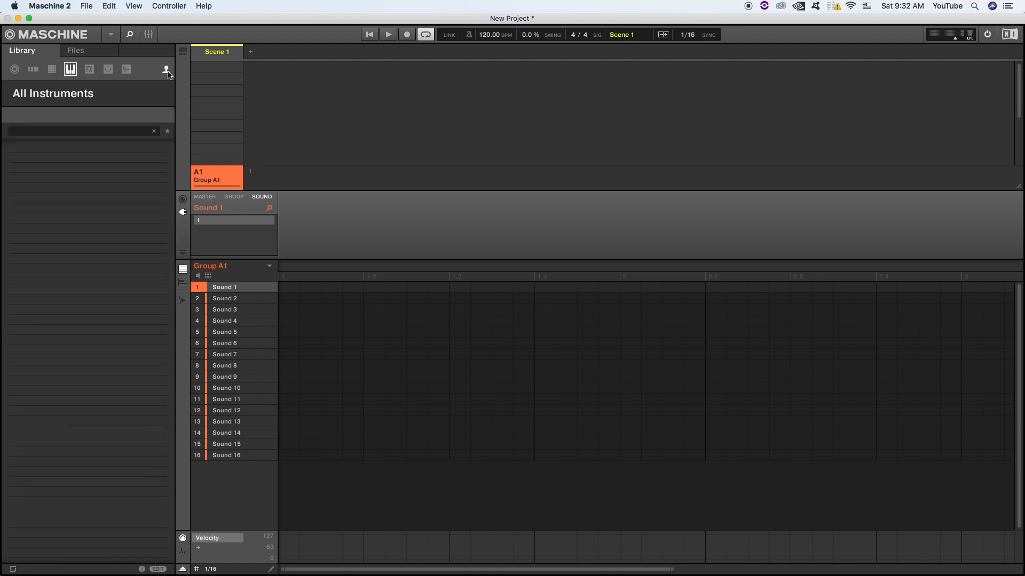
click(89, 69)
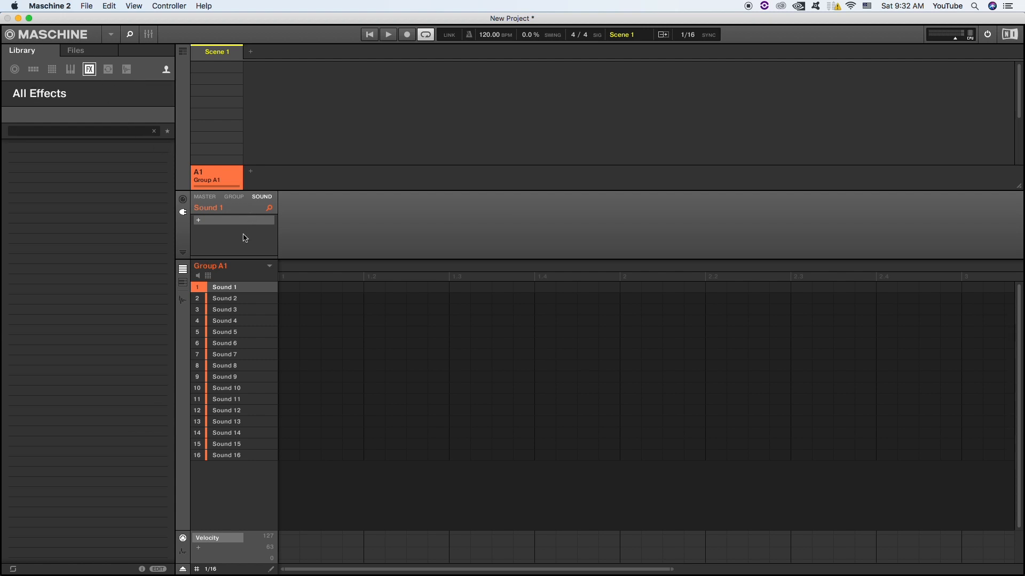
Load iZotope's Ozone Imager (AU) onto Sound 1 and move its plug-in window clear of the library
click(200, 222)
mouse_move(222, 285)
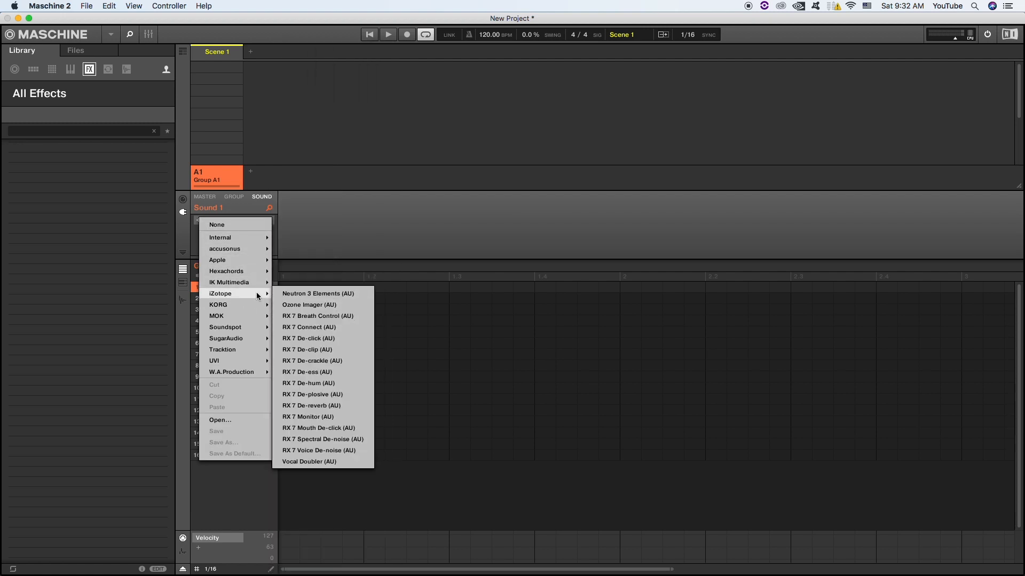
click(315, 306)
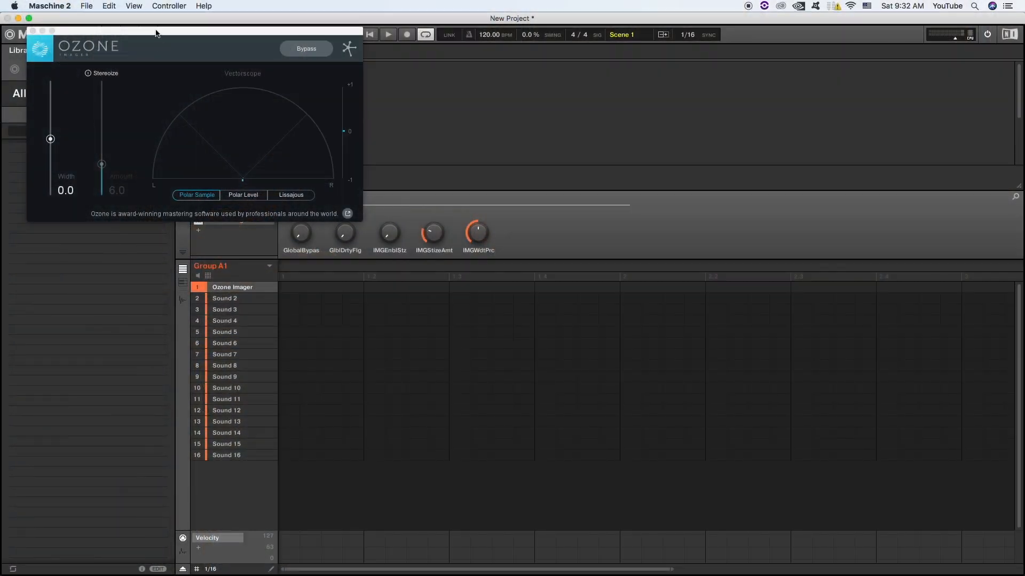
drag(157, 32, 567, 193)
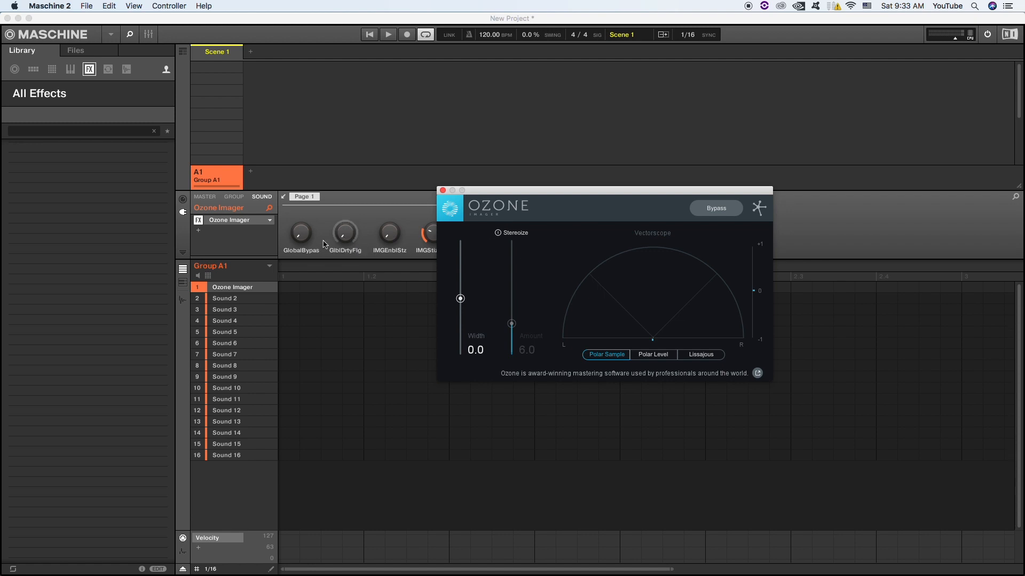
Start saving the Ozone Imager plug-in as a preset under a chosen name and reveal the save path
click(270, 222)
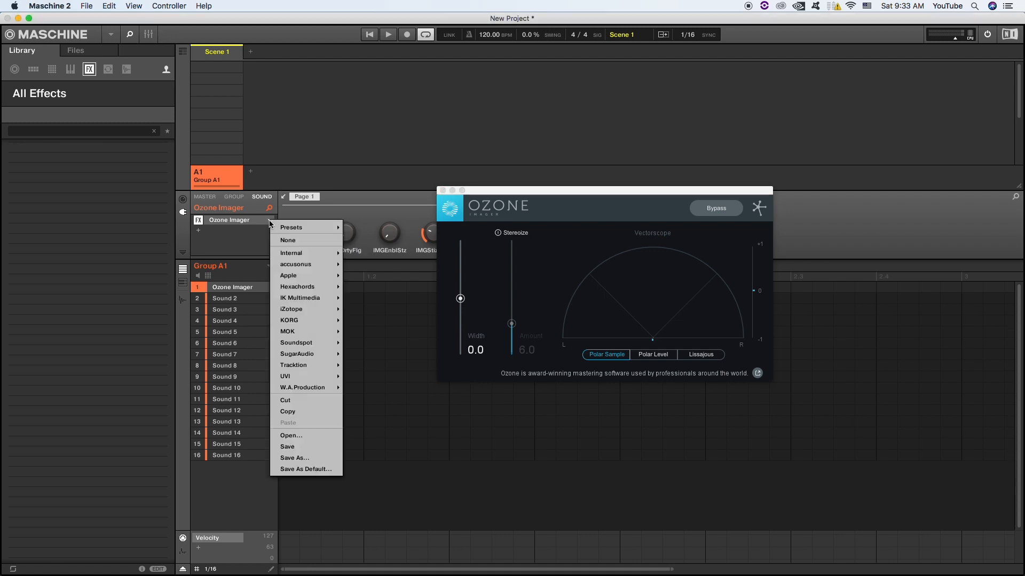
click(311, 460)
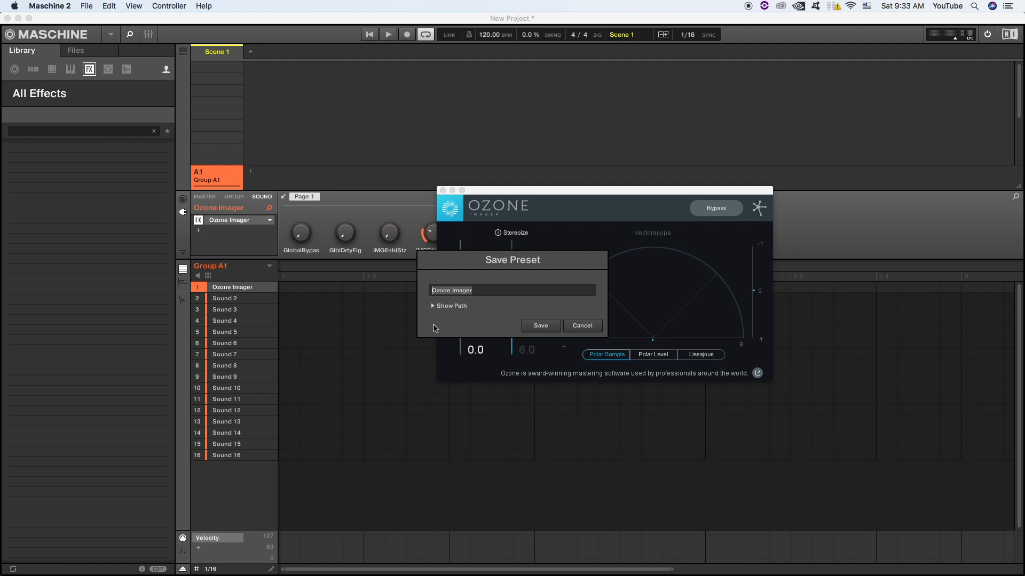
click(434, 307)
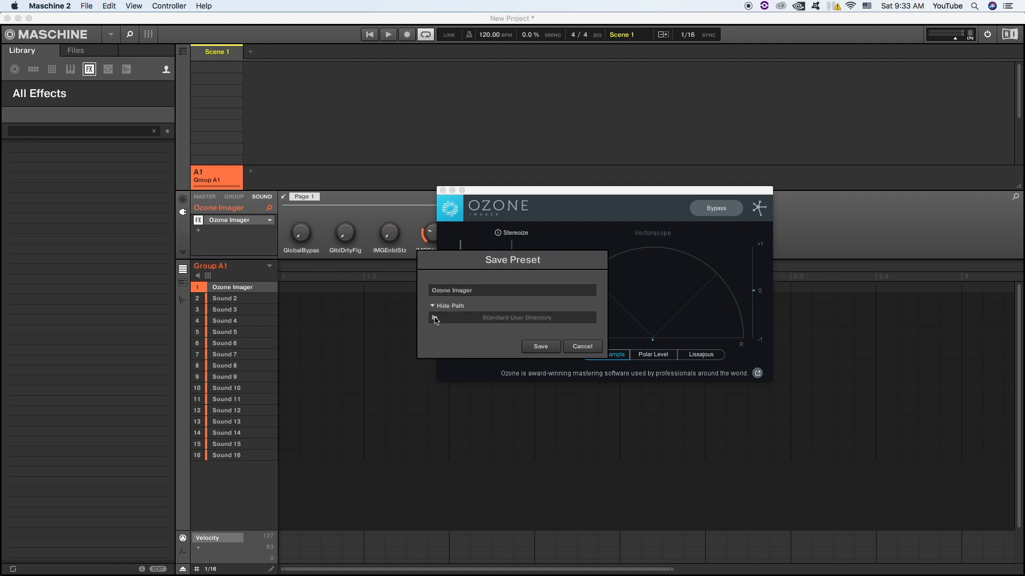
Browse for the preset's destination from the home folder to Documents, Native Instruments, User Content
click(435, 318)
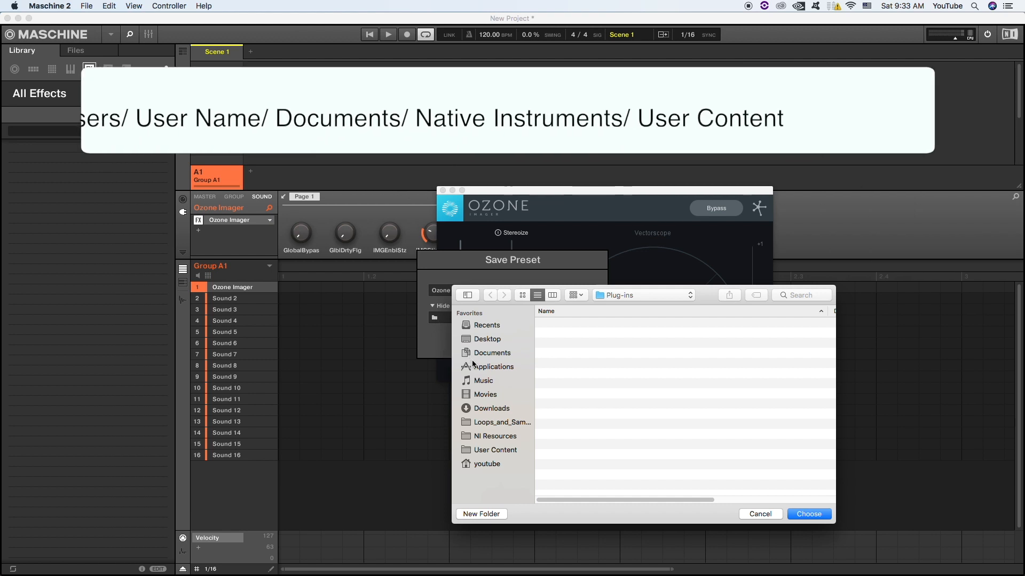
click(492, 465)
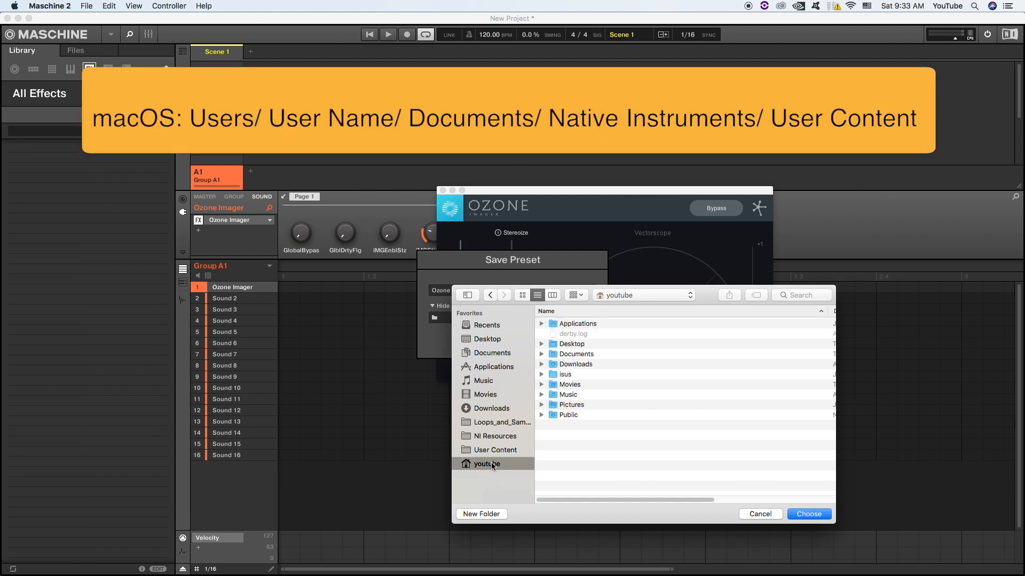
double_click(576, 354)
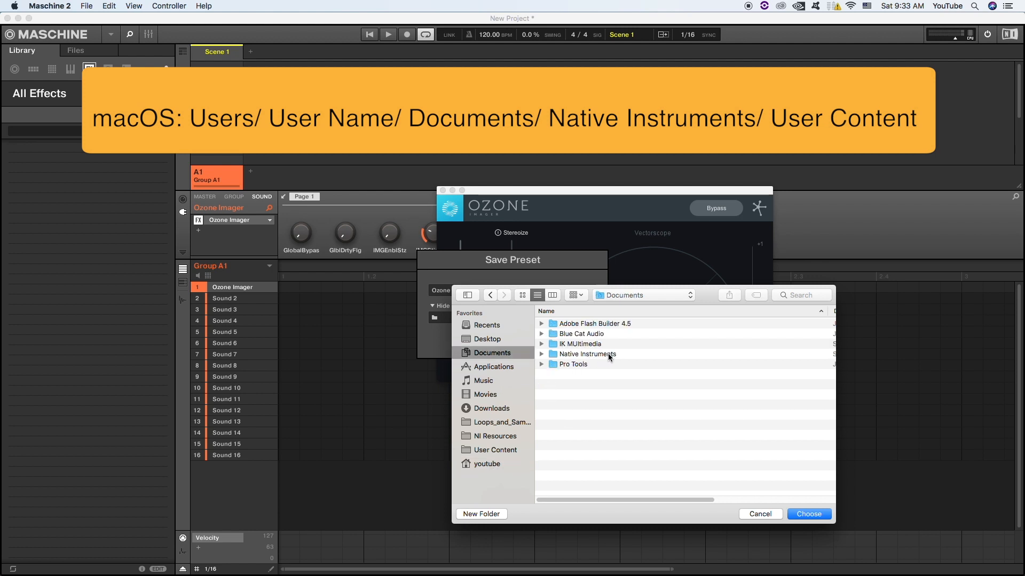
double_click(607, 353)
scroll(635, 402, down, 10)
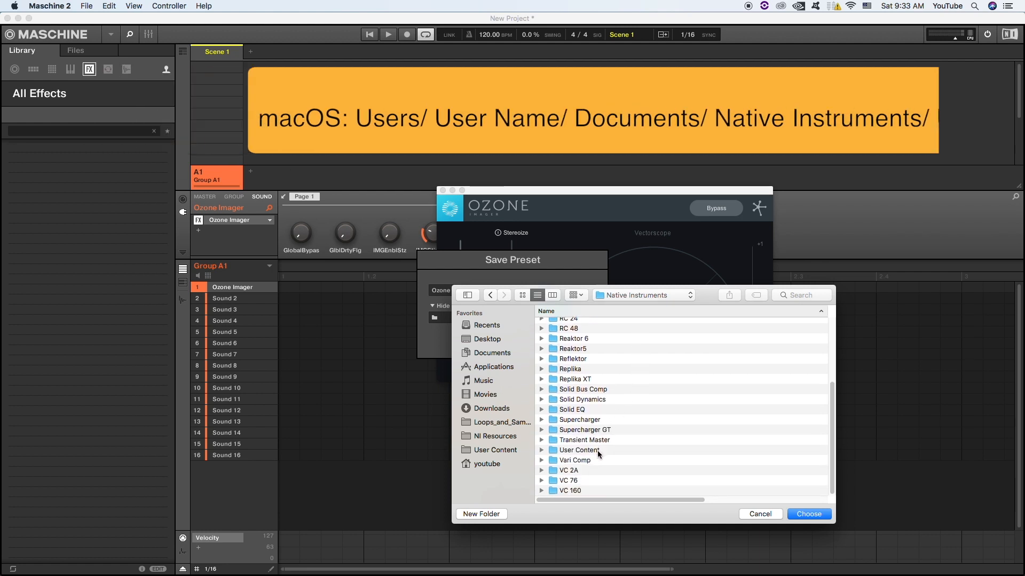
double_click(597, 450)
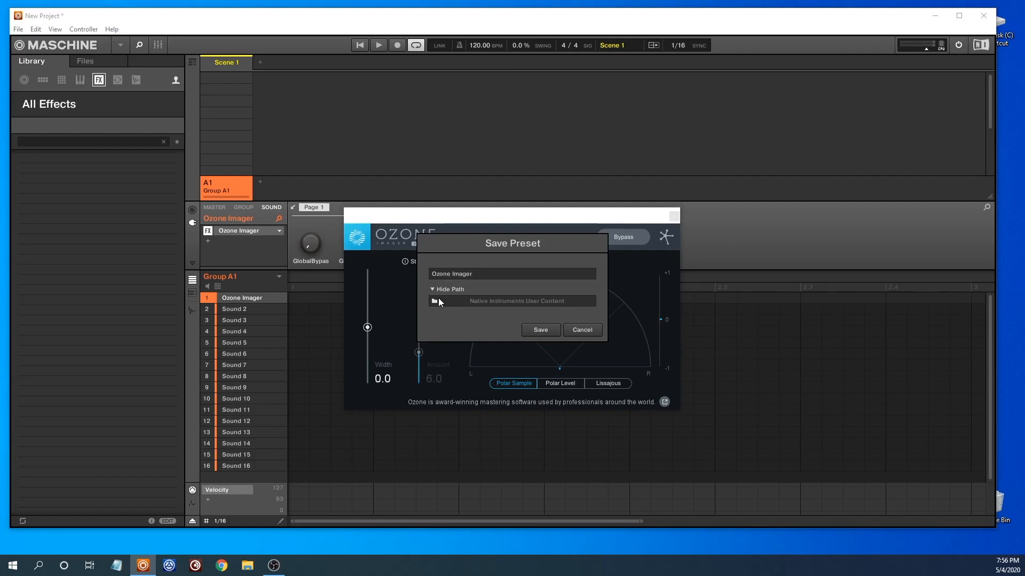
Browse for the preset's destination on Windows through Documents and Native Instruments to User Content, and look inside its iZotope folder
click(438, 300)
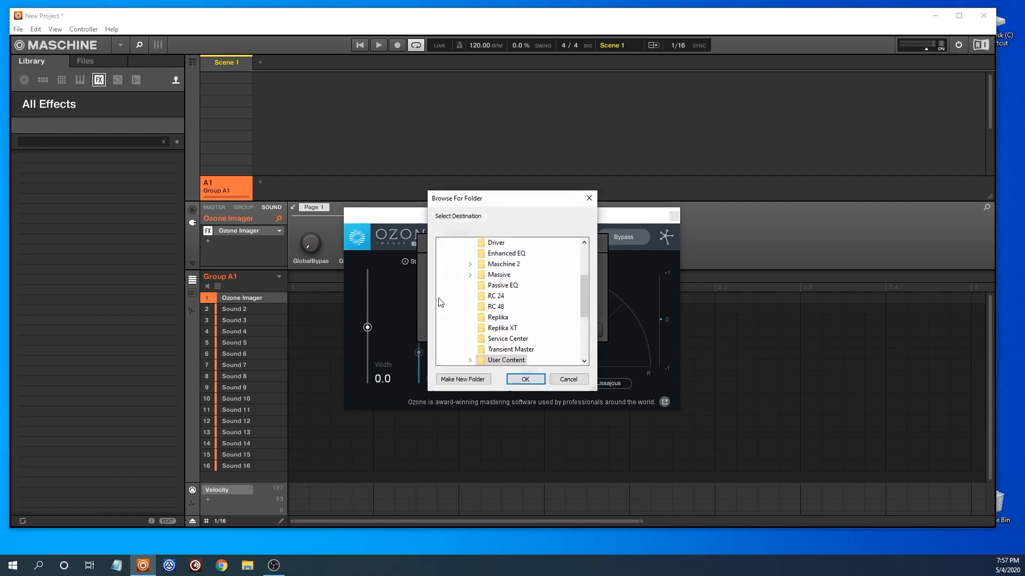
click(483, 243)
click(502, 264)
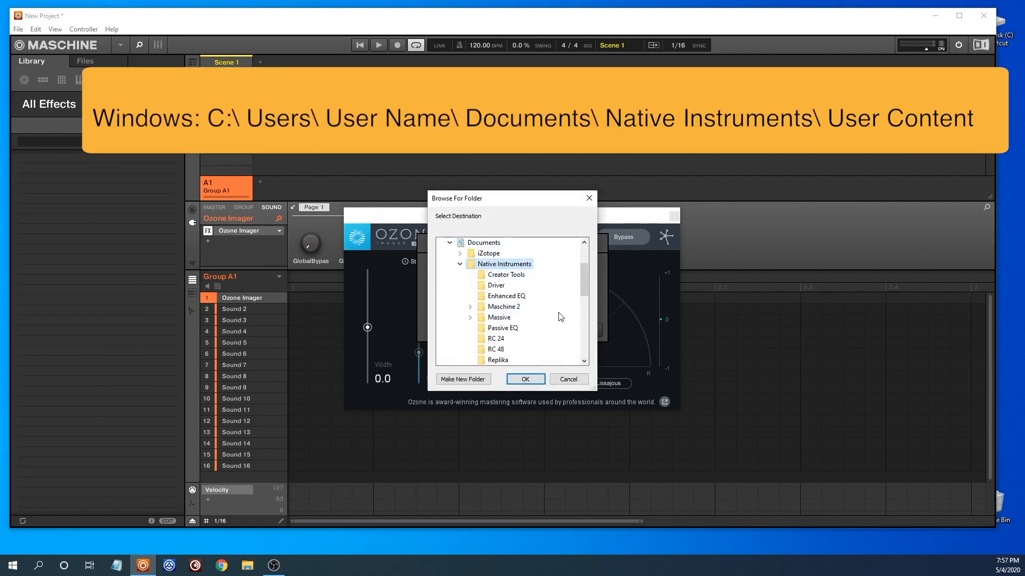
drag(581, 291, 598, 312)
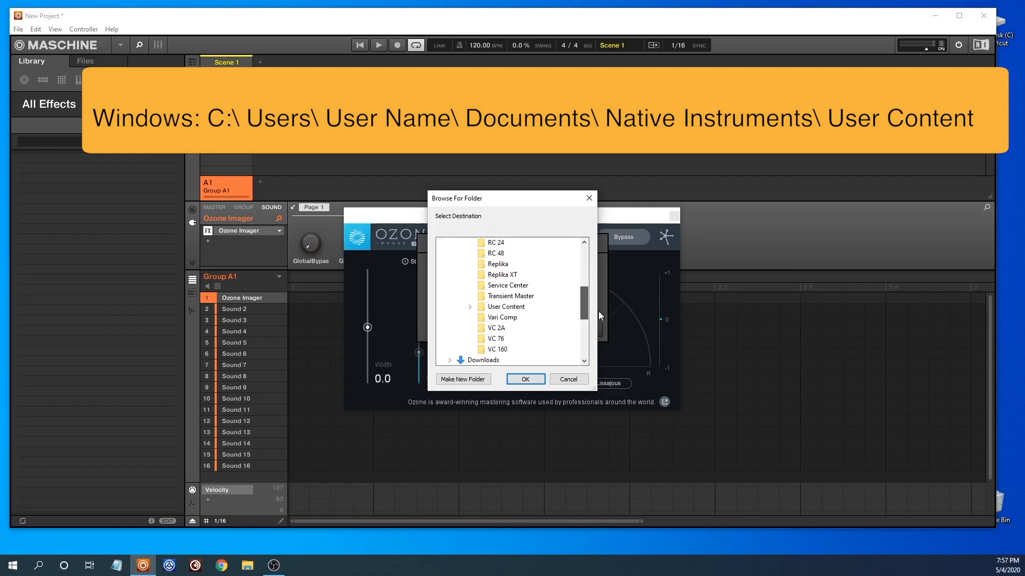
click(510, 308)
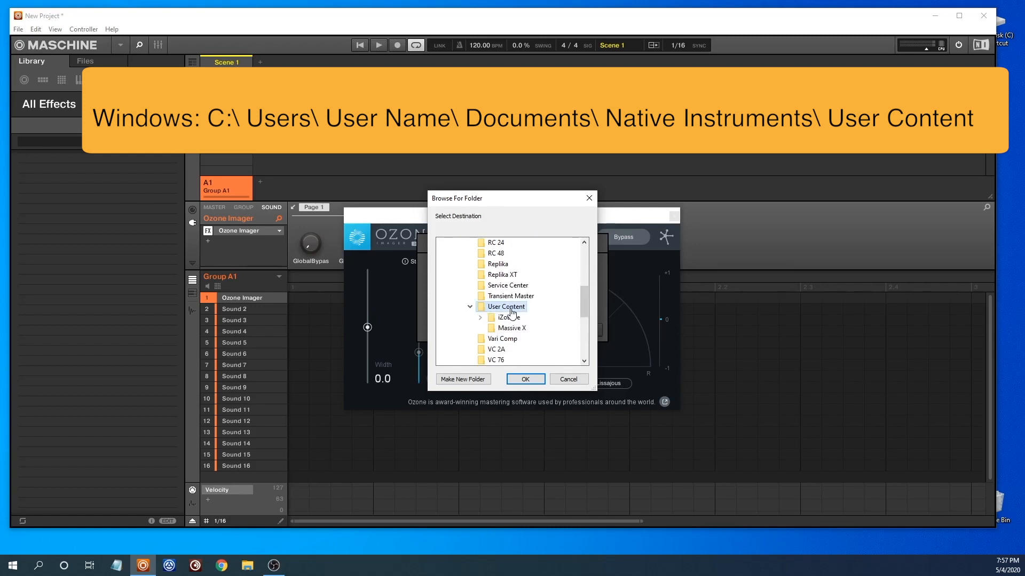
double_click(510, 318)
scroll(520, 278, down, 2)
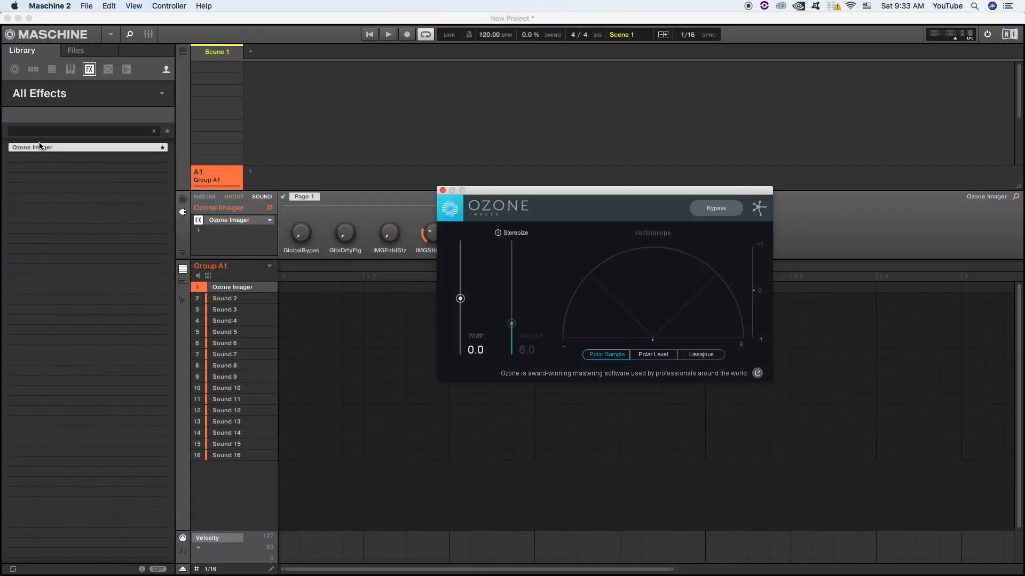
Open the library's effects product selector, and switch to Finder to view the saved preset file in the User Content folder
click(162, 95)
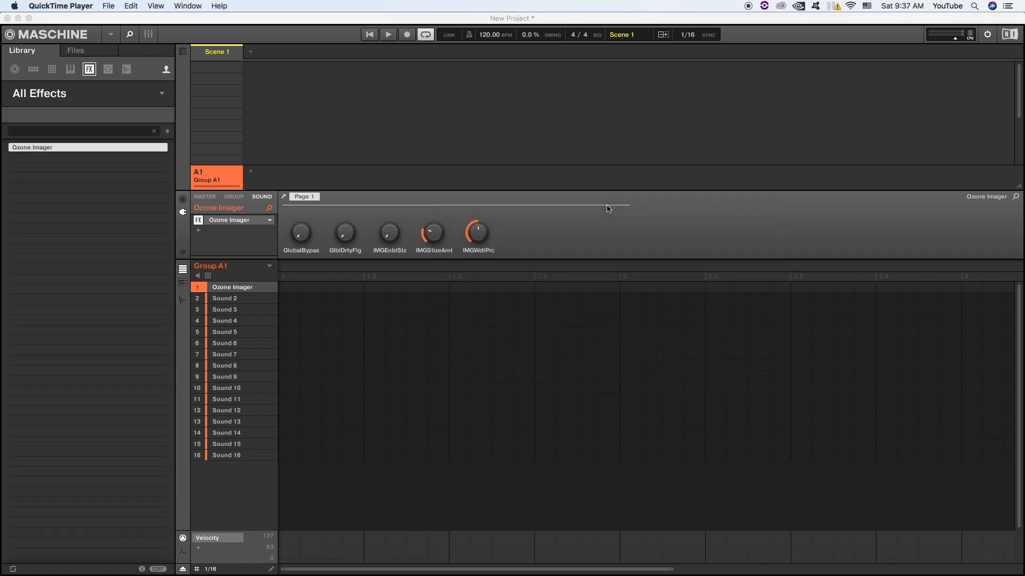
key(super+Tab)
key(super+Tab)
key(super+Tab)
key(super+Tab)
key(super+Tab)
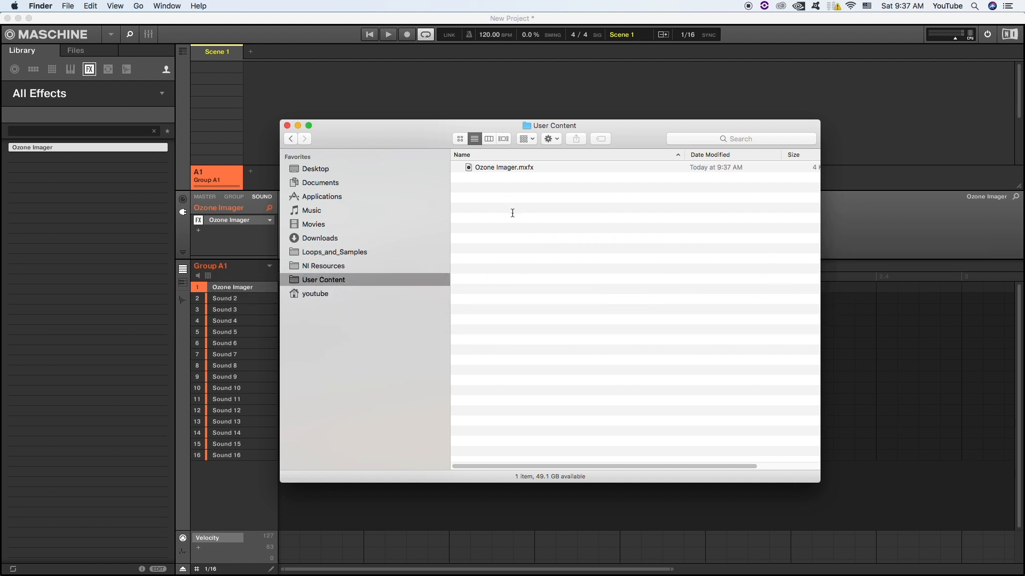
Check in Maschine's plug-in list which vendor Ozone Imager is filed under
click(261, 239)
click(270, 220)
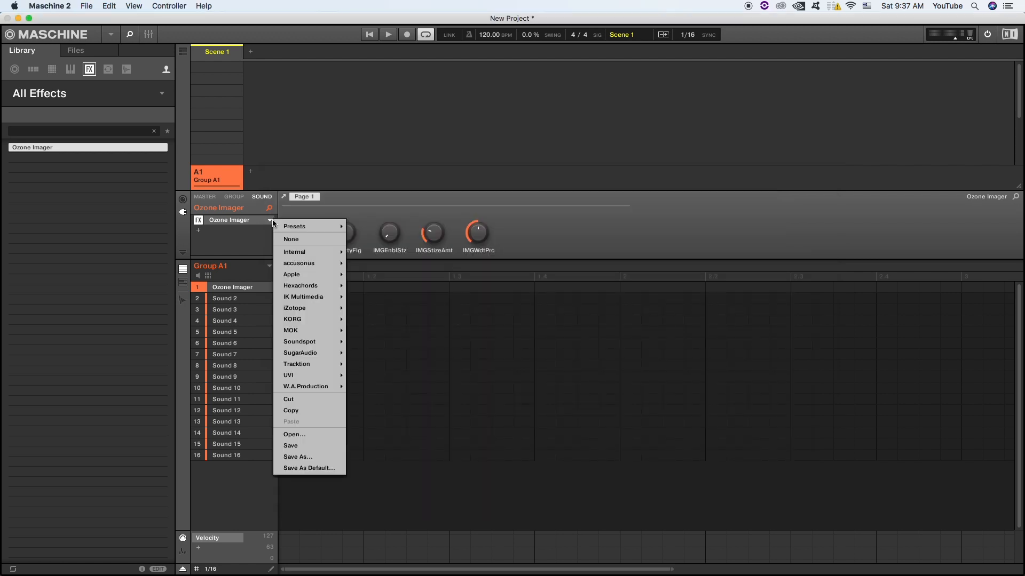
mouse_move(283, 297)
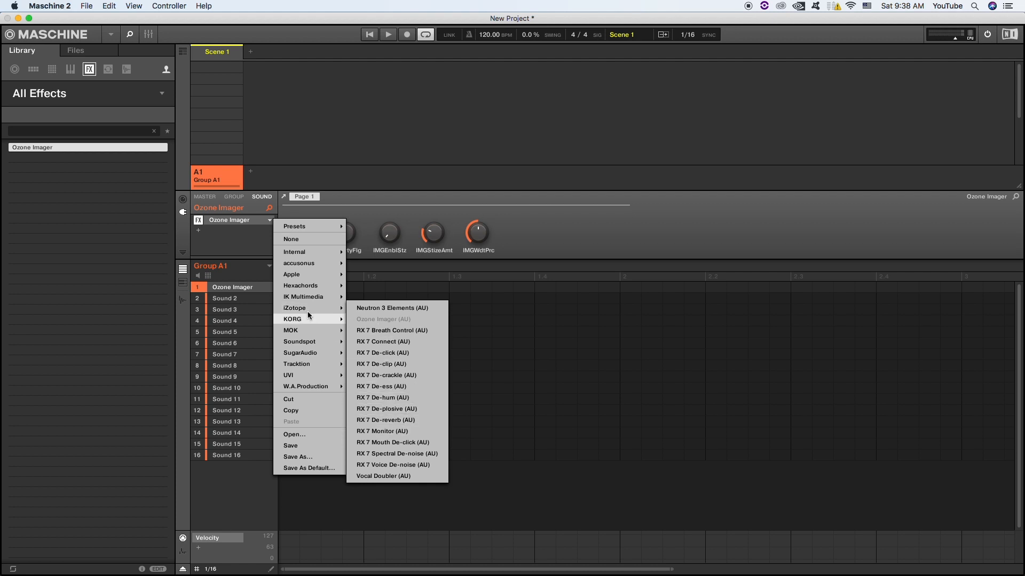
click(238, 238)
Switch to Finder and create a folder named iZotope inside User Content
key(super+Tab)
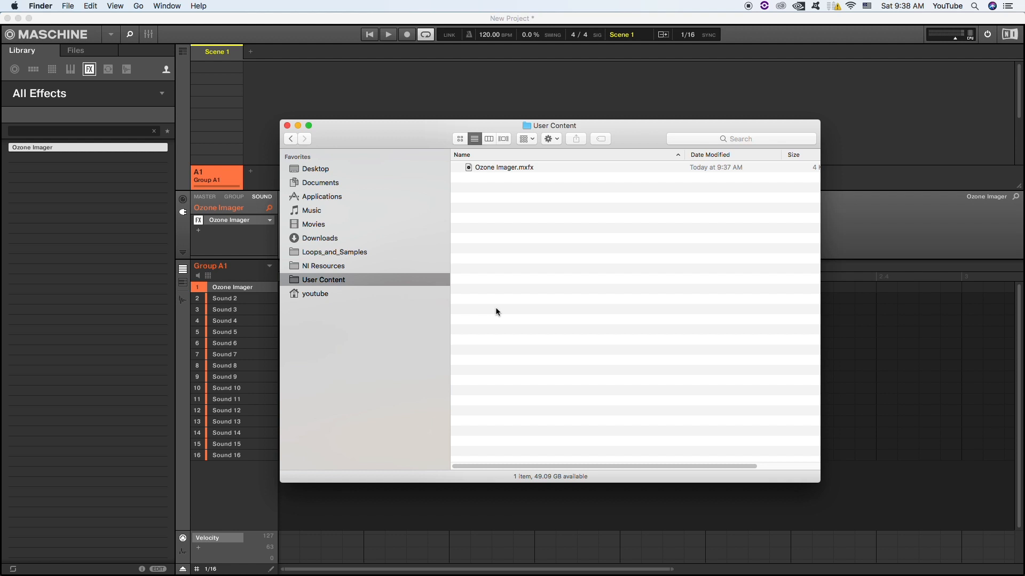
key(super+shift+n)
text(iZotope)
key(Return)
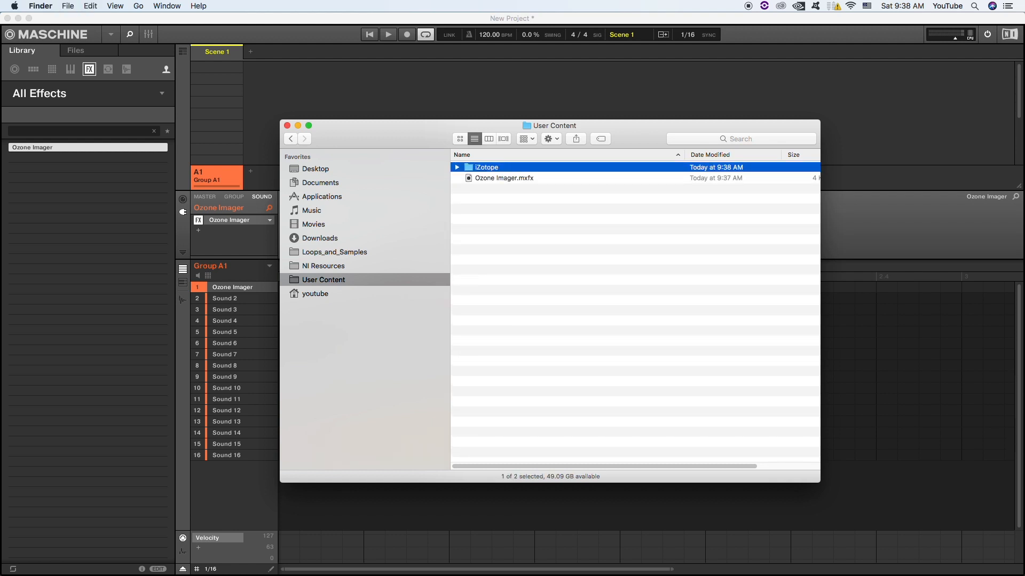
Copy the preset file's name and use it to create an Ozone Imager folder in User Content
click(503, 178)
key(Return)
key(super+c)
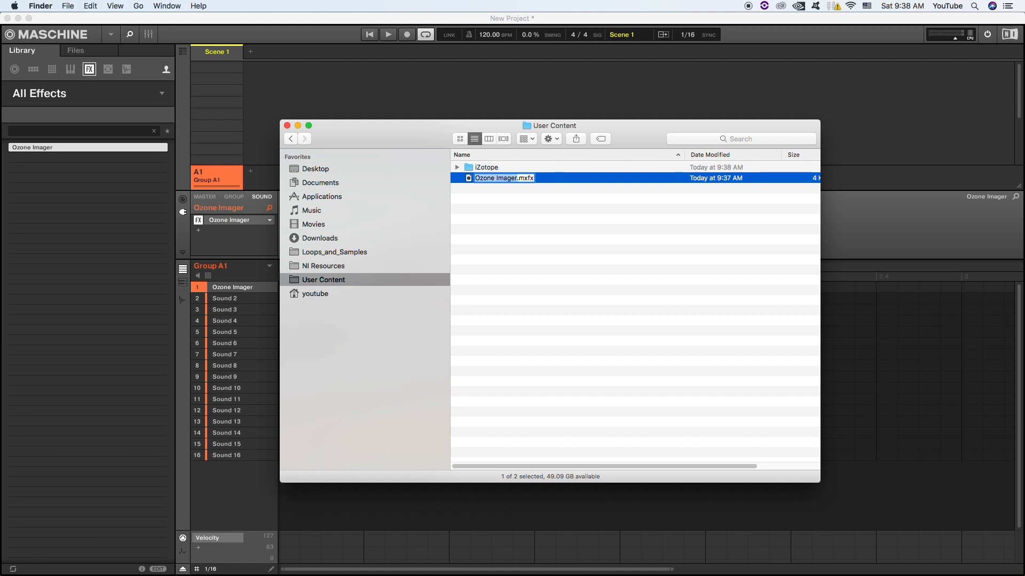
key(super+shift+n)
key(super+v)
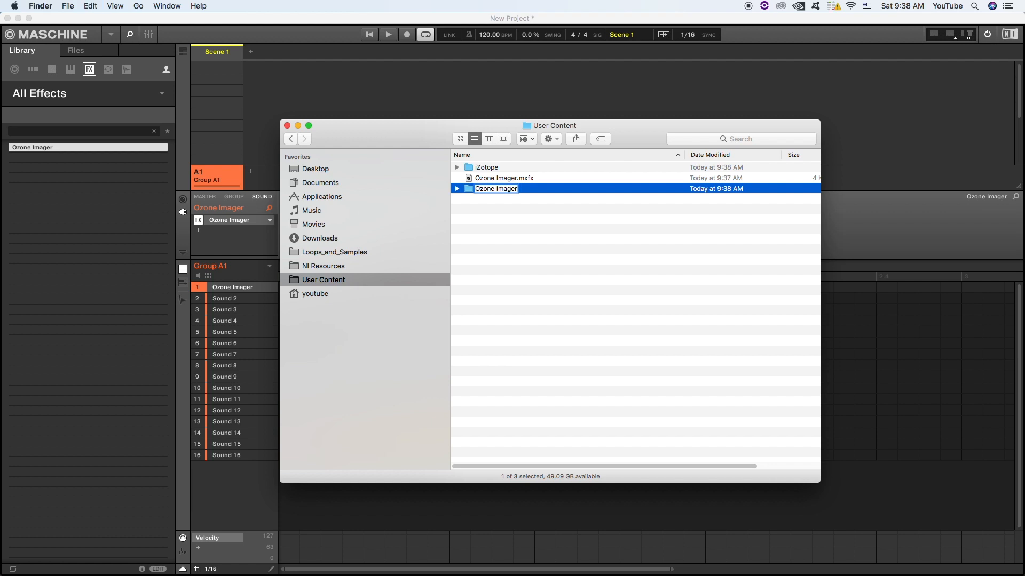
key(Return)
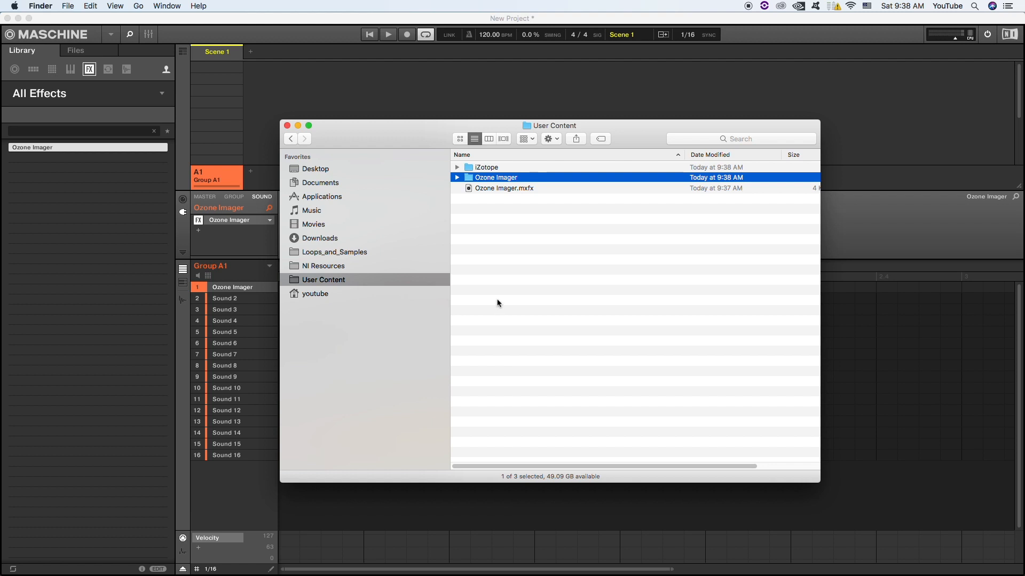
Move the Ozone Imager folder into the iZotope folder and expand iZotope to show its contents
drag(483, 177, 457, 168)
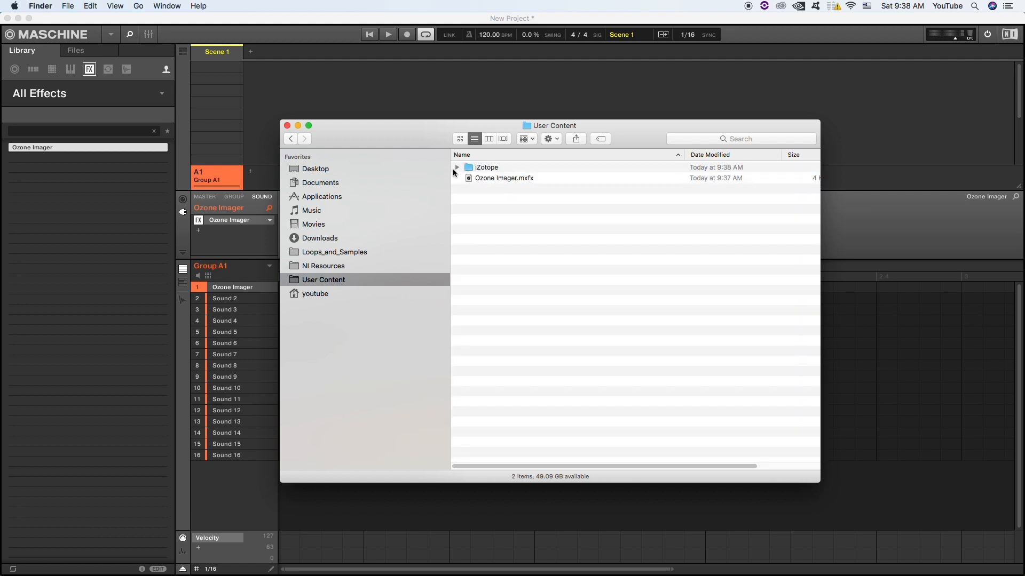
click(457, 167)
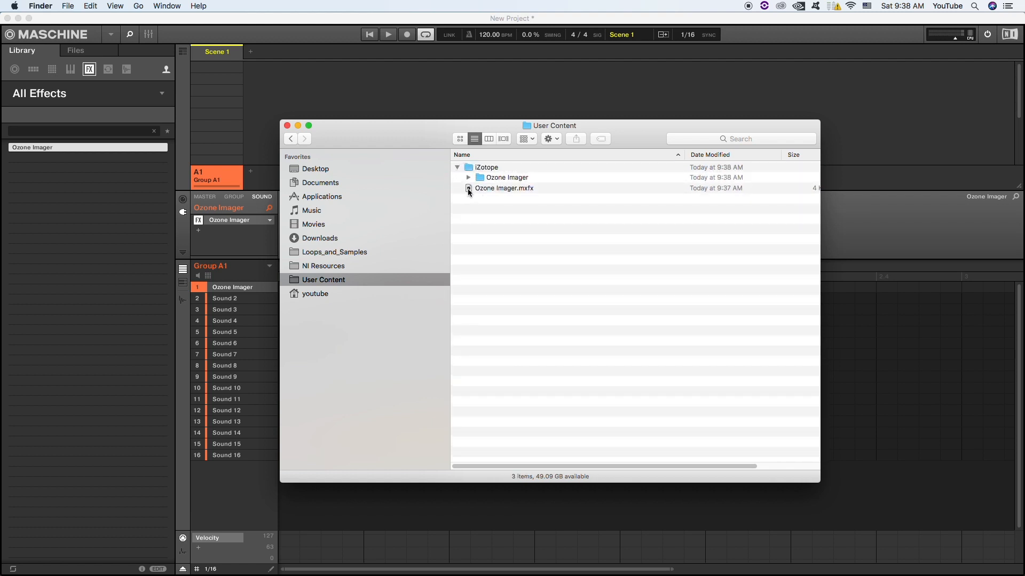
mouse_move(469, 193)
mouse_down()
mouse_move(479, 172)
mouse_move(468, 190)
mouse_up()
Return to Maschine and delete the existing Ozone Imager preset from the library and disk
click(865, 244)
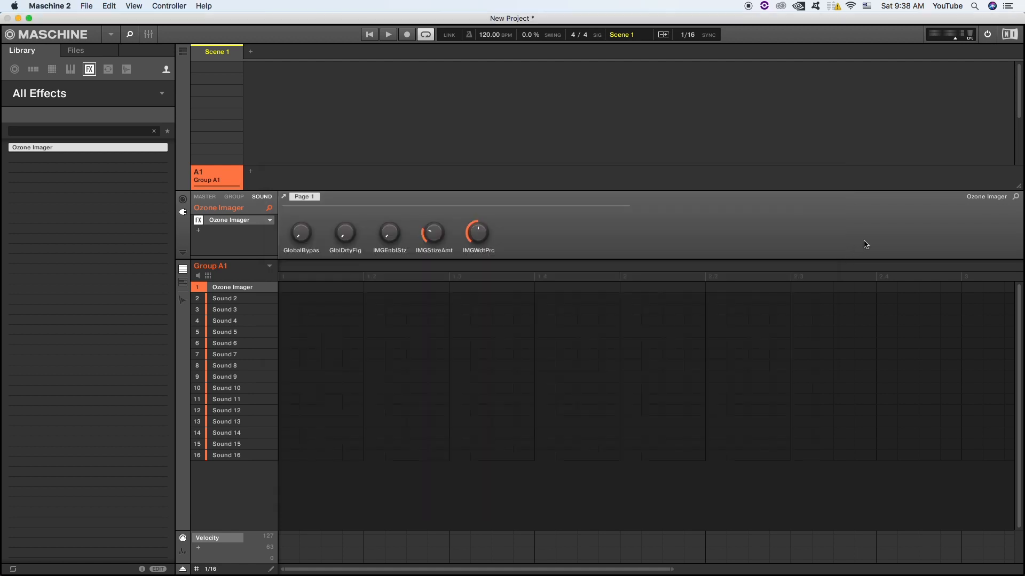
right_click(96, 150)
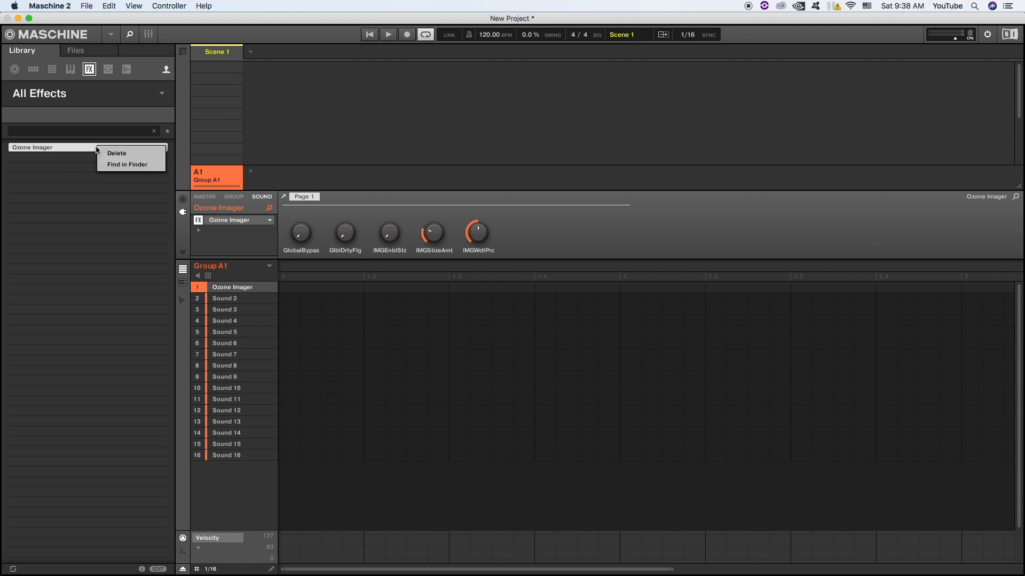
click(123, 152)
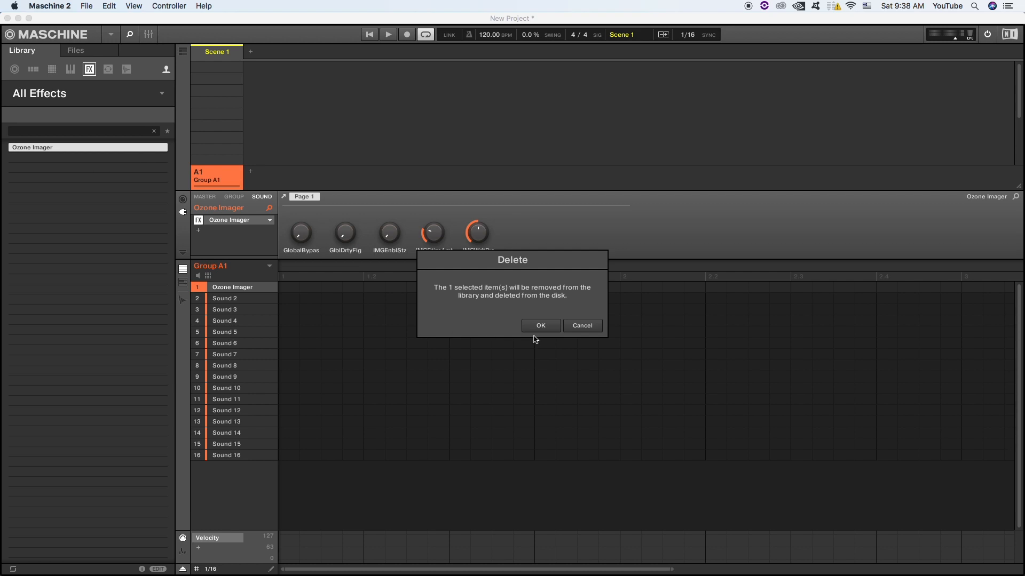
click(541, 326)
Save the plug-in again as the preset Ozone Imager in the User Content/iZotope/Ozone Imager folder
click(270, 220)
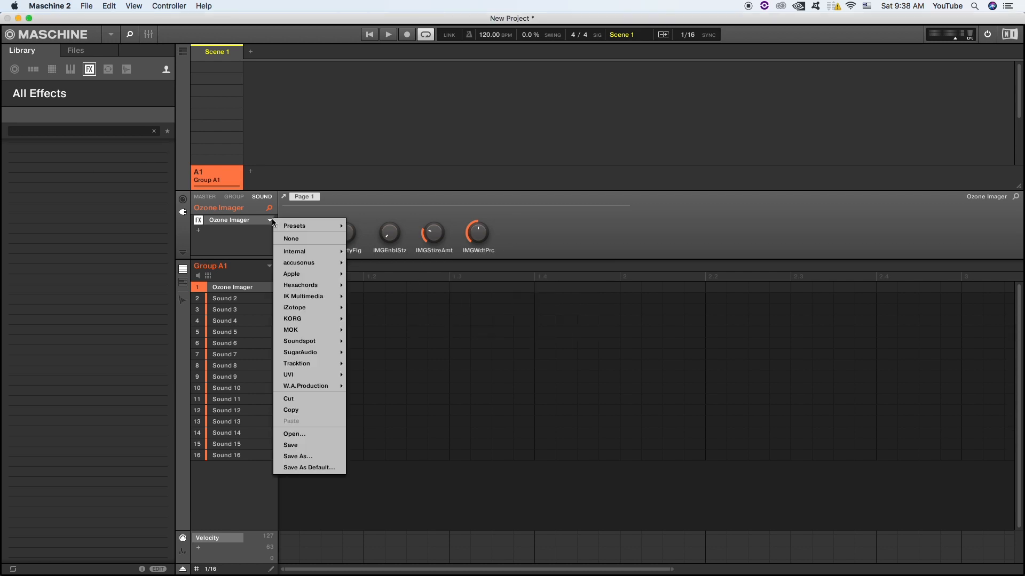
click(298, 457)
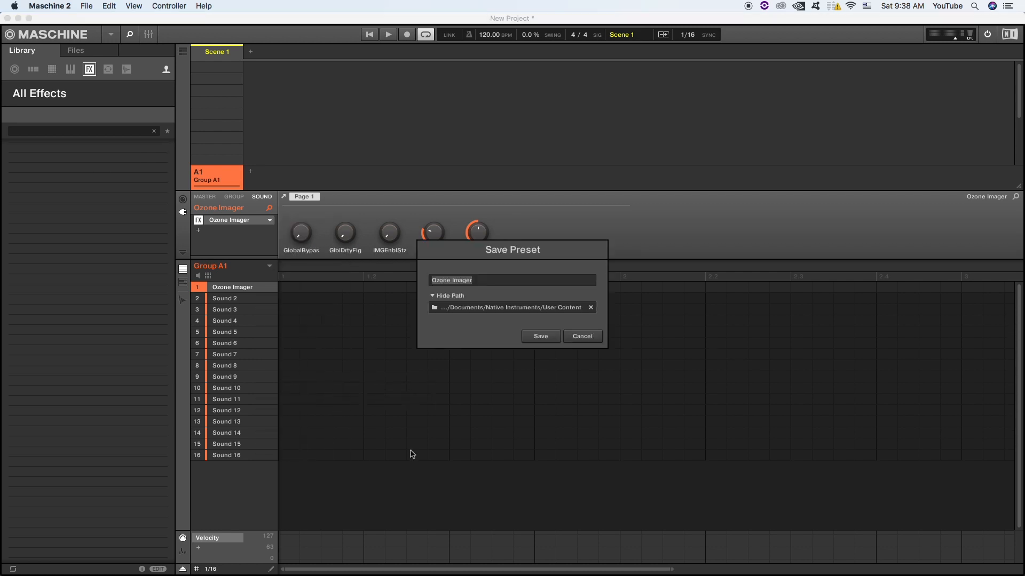
click(434, 309)
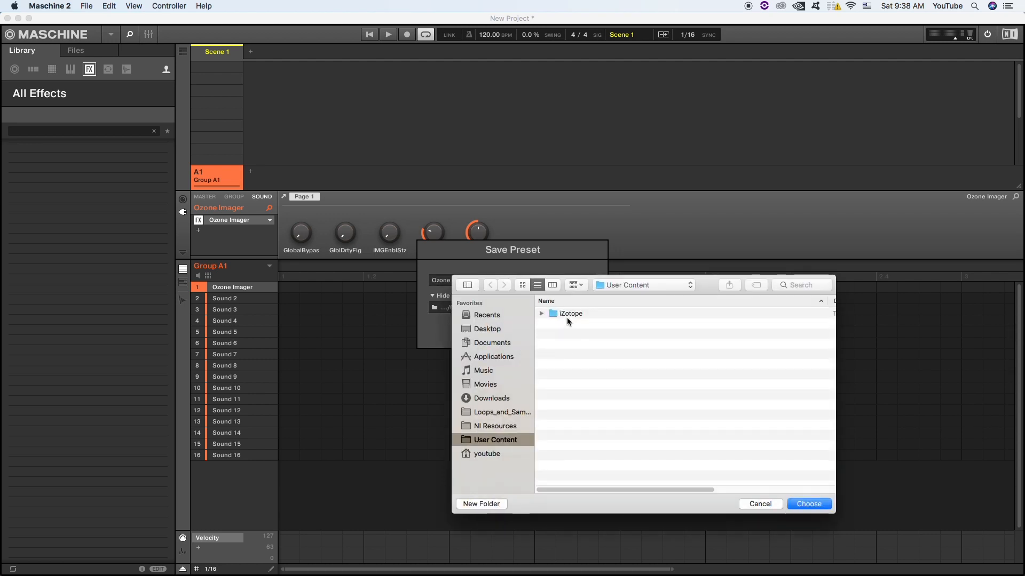
click(570, 314)
double_click(570, 314)
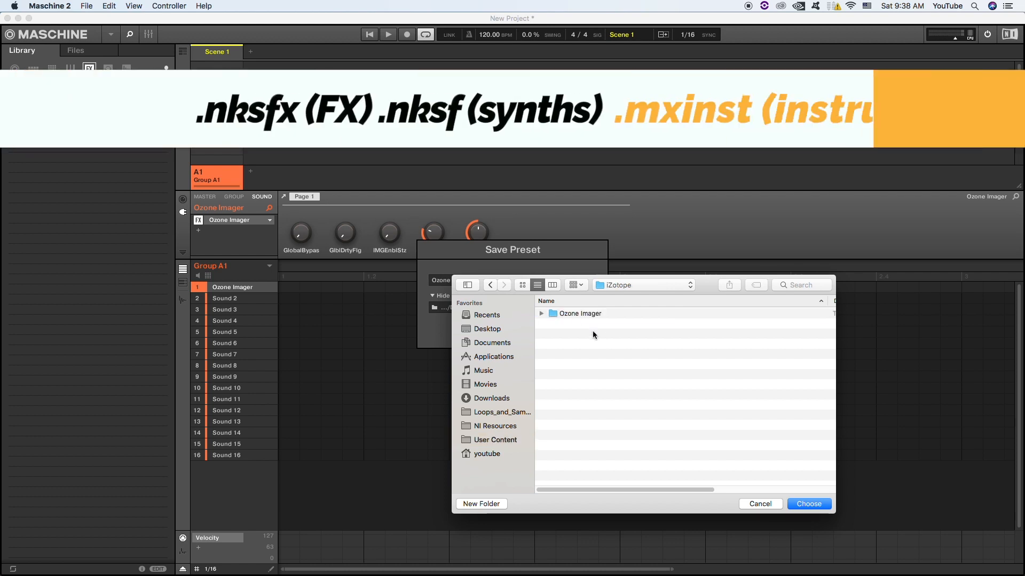
double_click(588, 313)
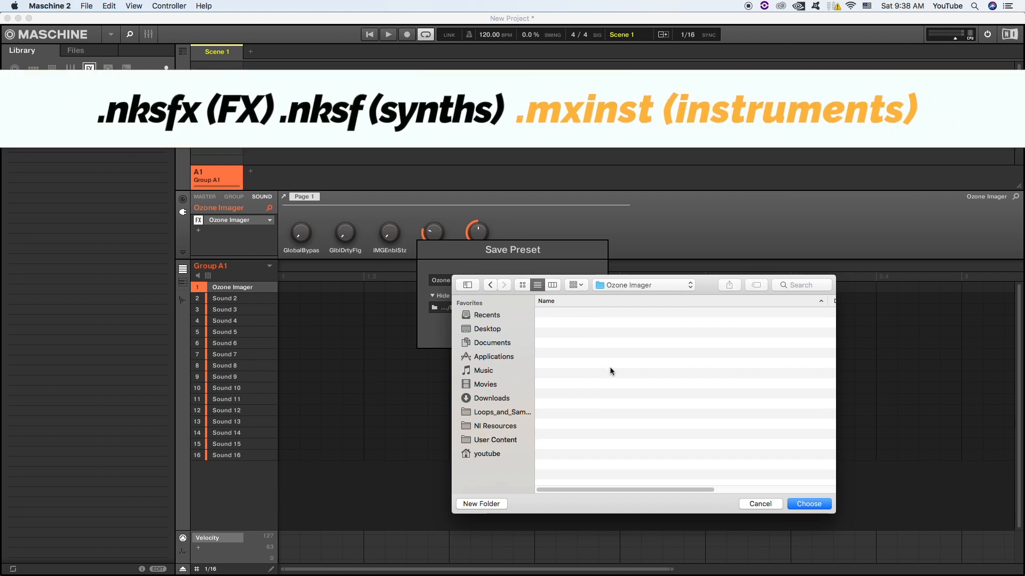
click(808, 504)
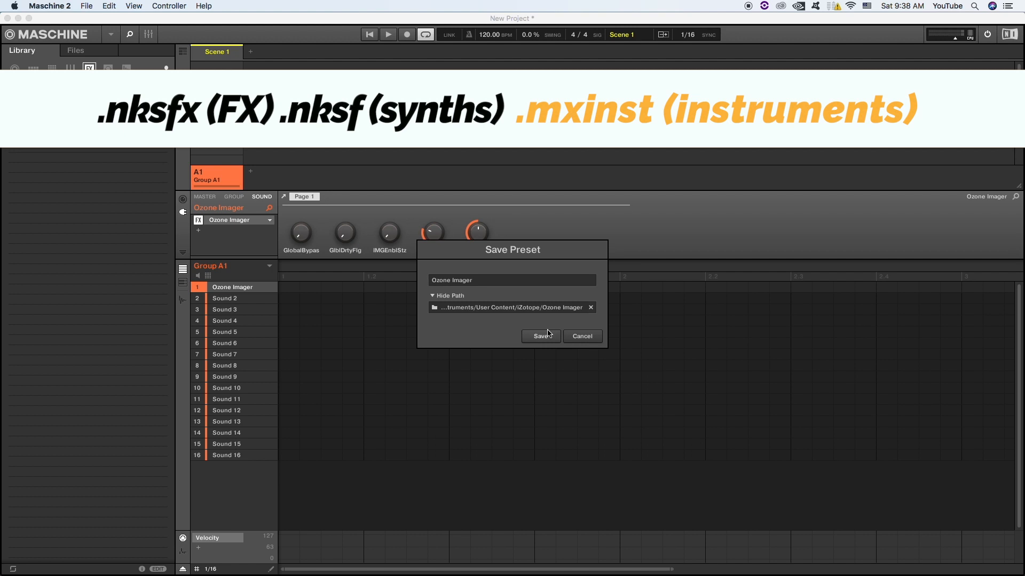
click(542, 340)
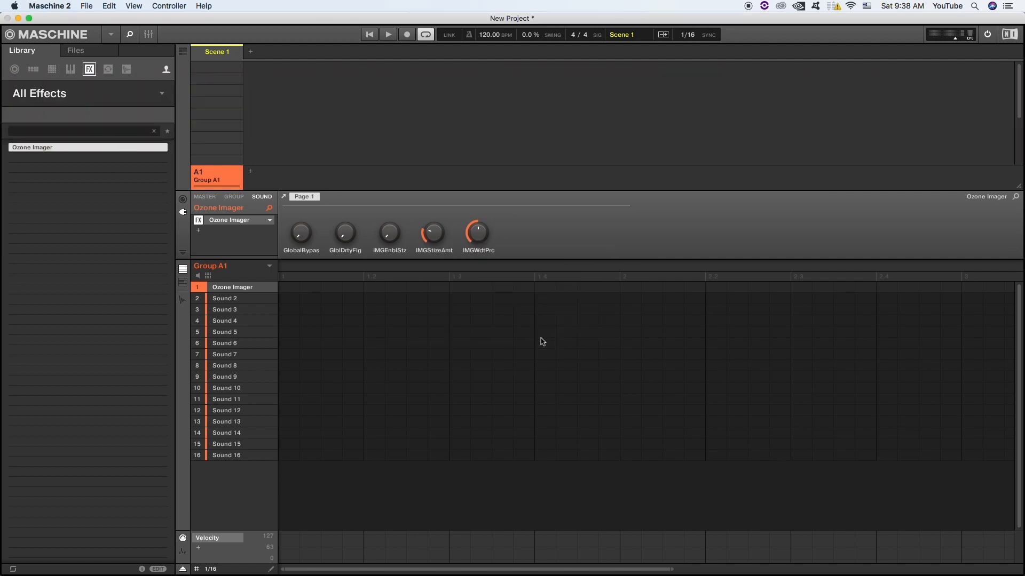
Hide Maschine 2 to reveal the desktop
key(super+Tab)
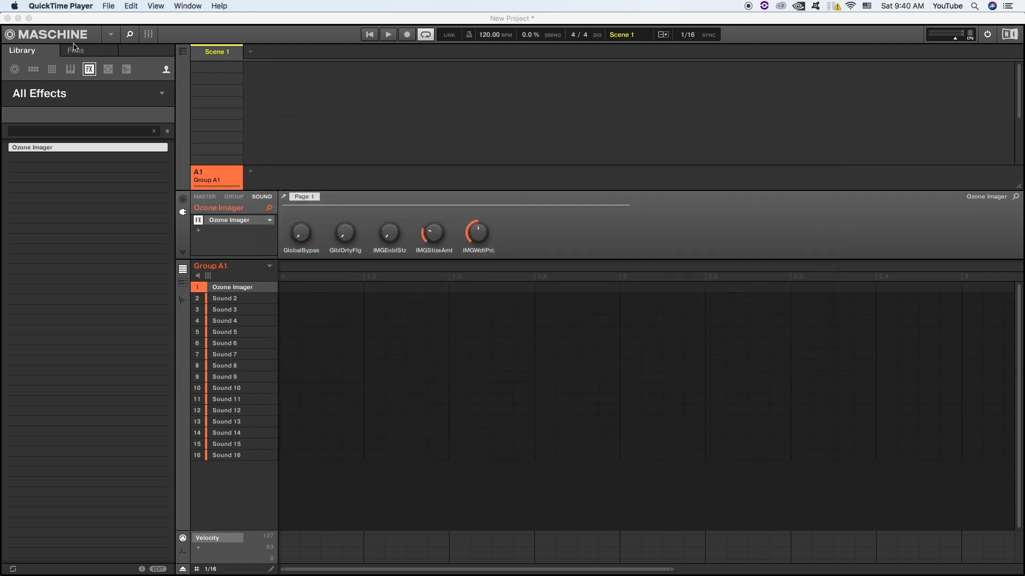
click(74, 24)
click(54, 6)
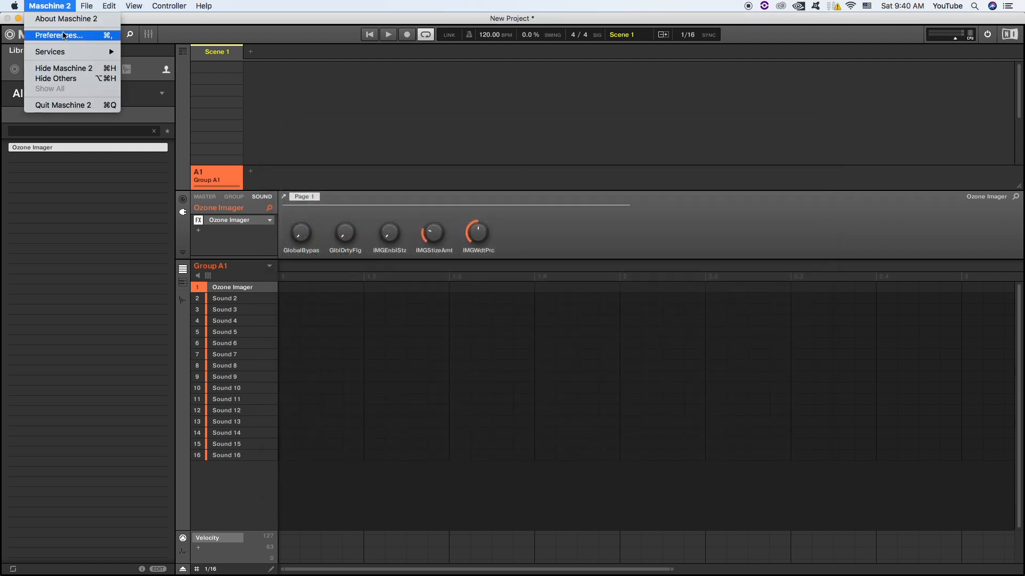
click(77, 71)
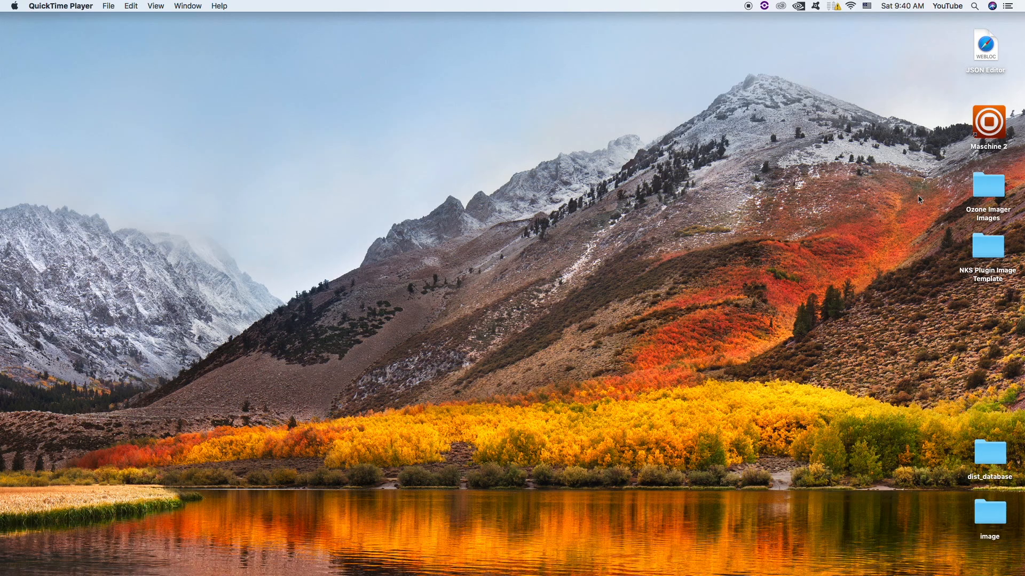
Examine the plug-in screenshot and both logo images from the desktop's Ozone Imager Images folder in Preview, and close the viewer
double_click(993, 184)
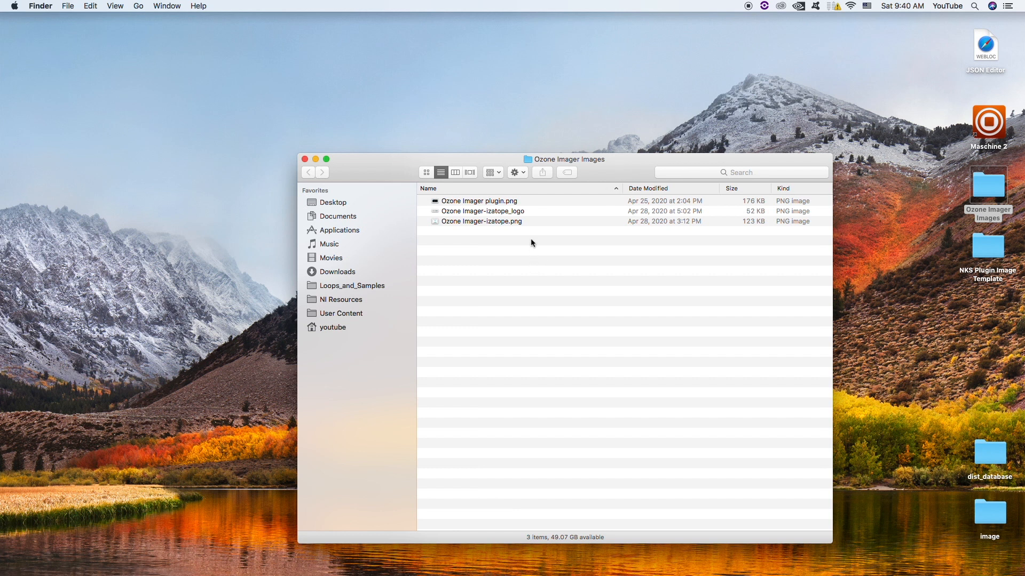
key(super+a)
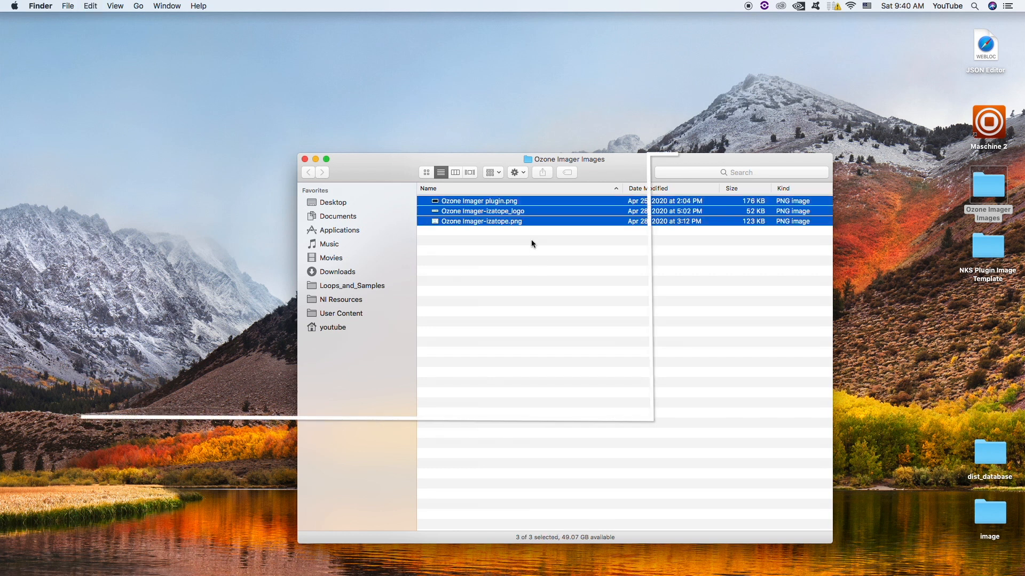
key(super+o)
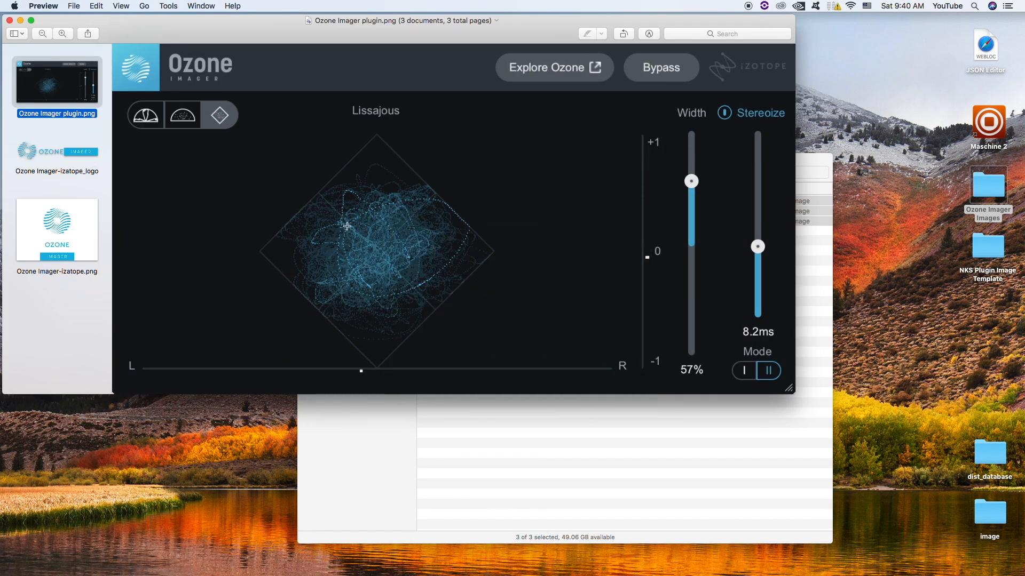
click(72, 162)
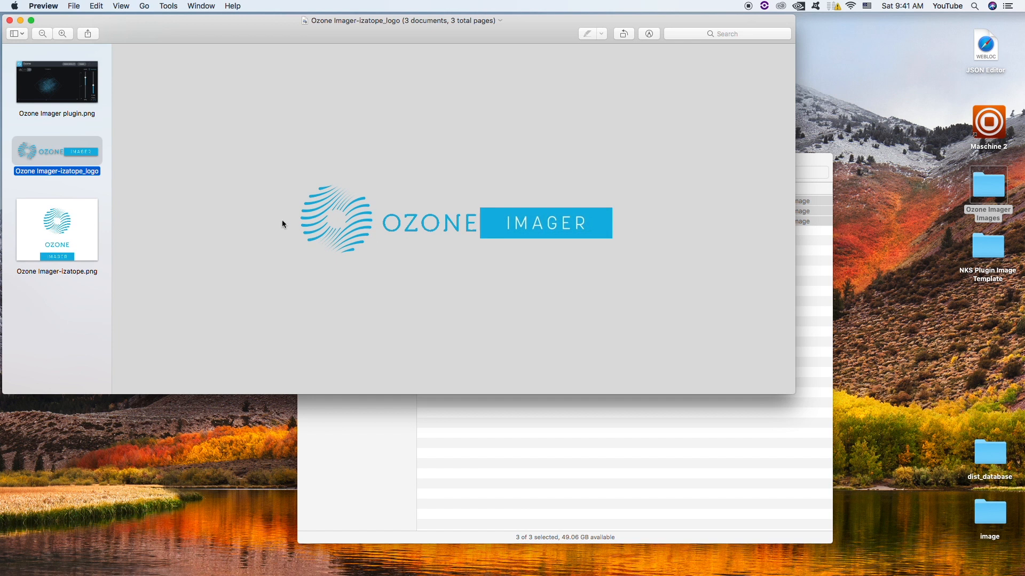
click(75, 231)
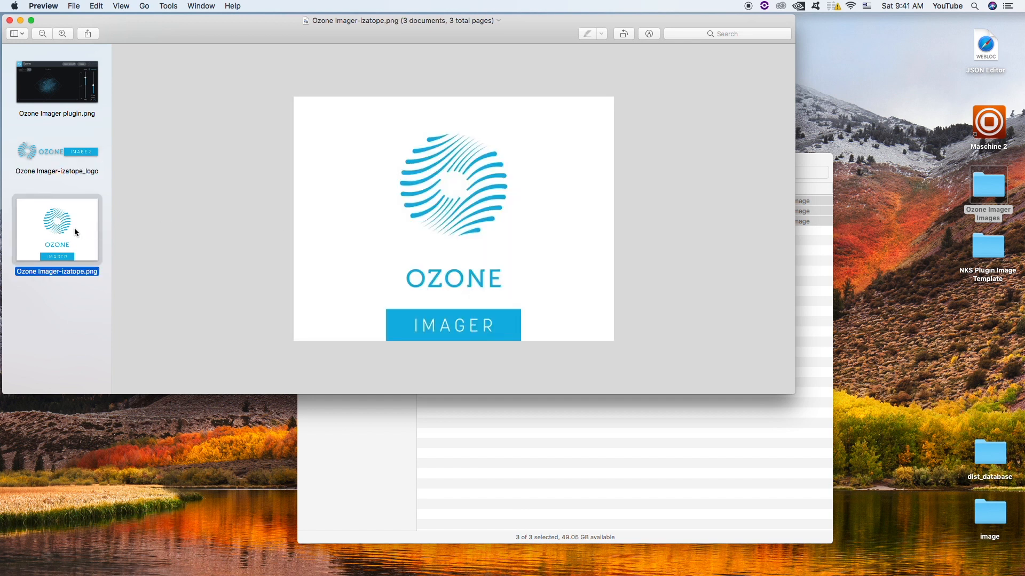
click(10, 20)
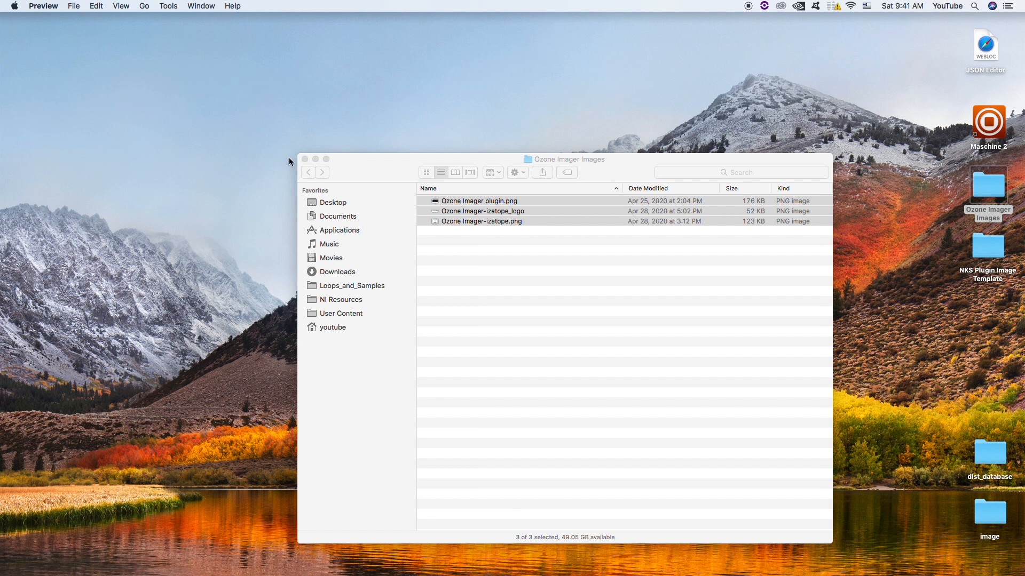
Close the logo images folder and preview the six PNG files in the Ozone Imager folder inside the desktop's image folder
click(305, 160)
double_click(990, 512)
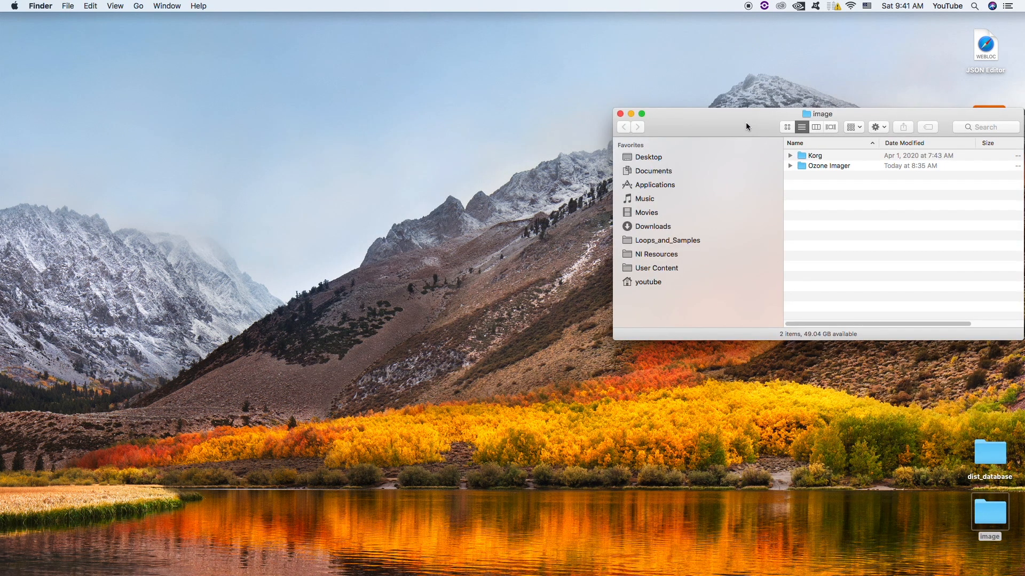
drag(746, 123, 579, 117)
double_click(642, 159)
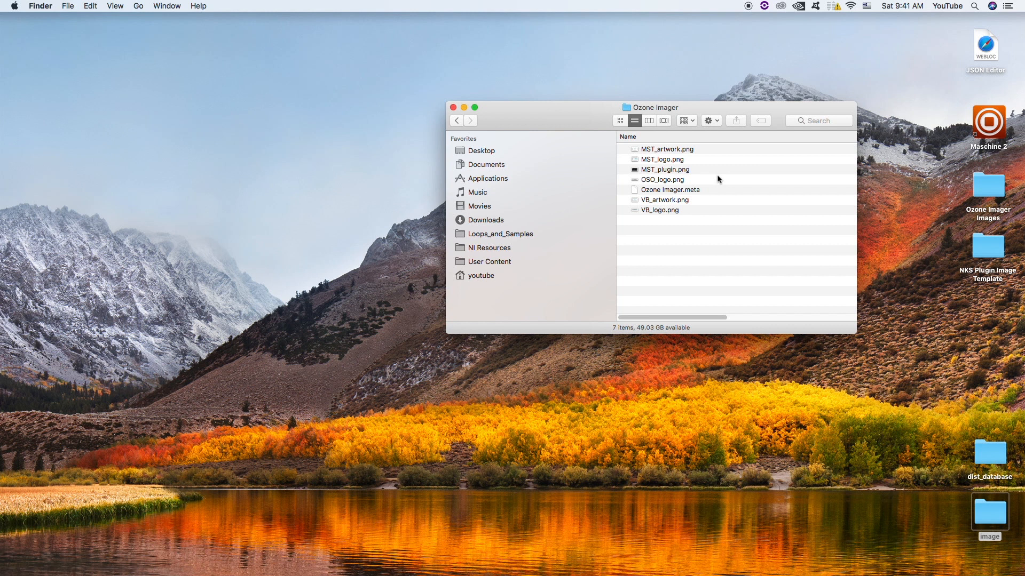
key(super+a)
super+click(655, 191)
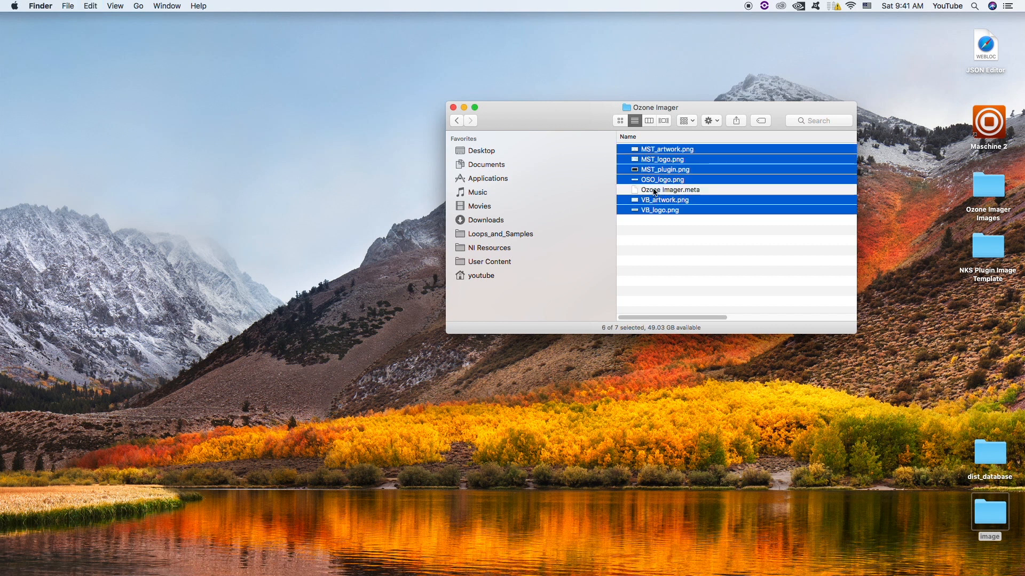
key(super+o)
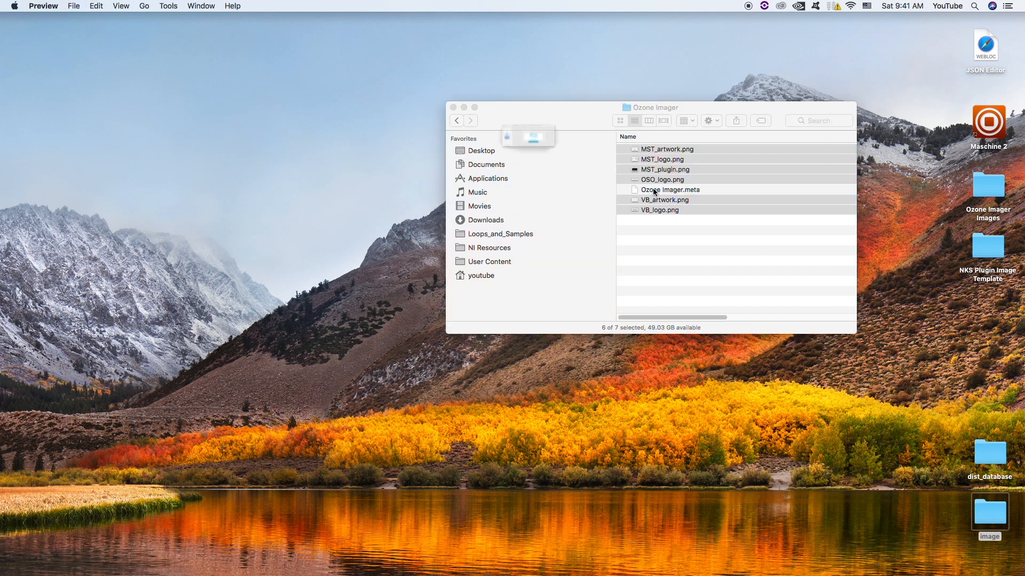
drag(401, 161, 671, 493)
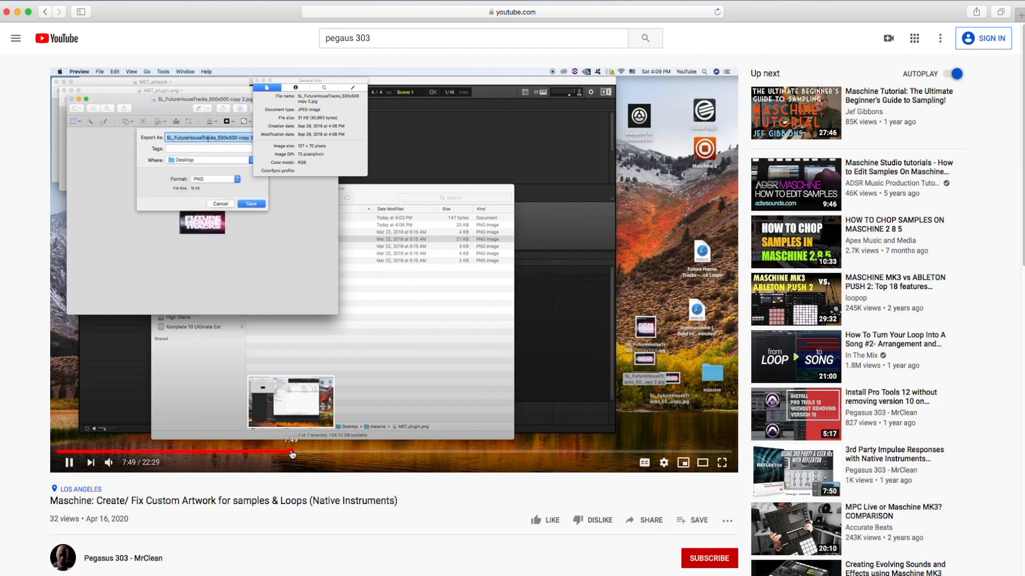
click(292, 452)
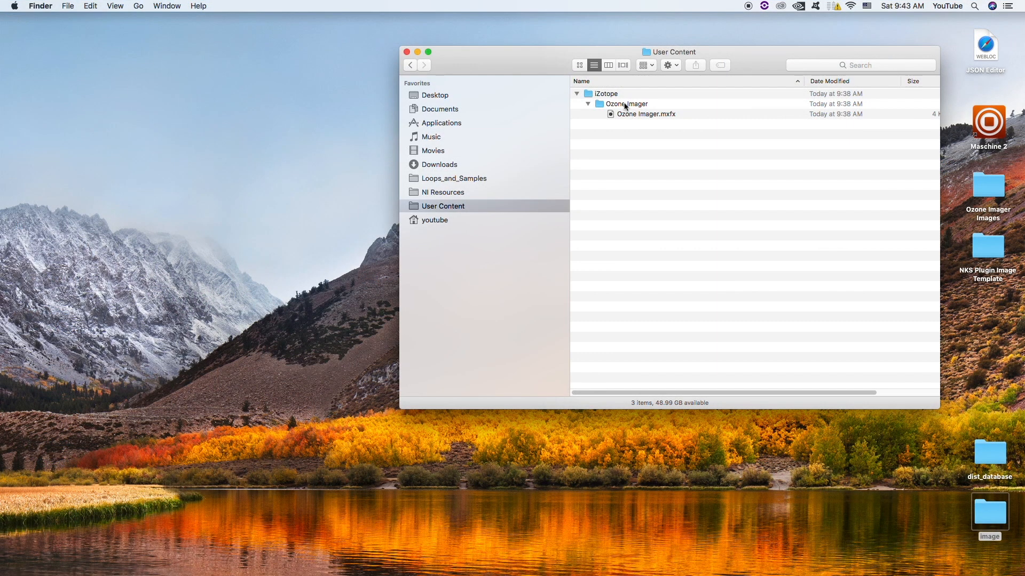
Check the exact name of the Ozone Imager folder inside User Content/iZotope
click(626, 105)
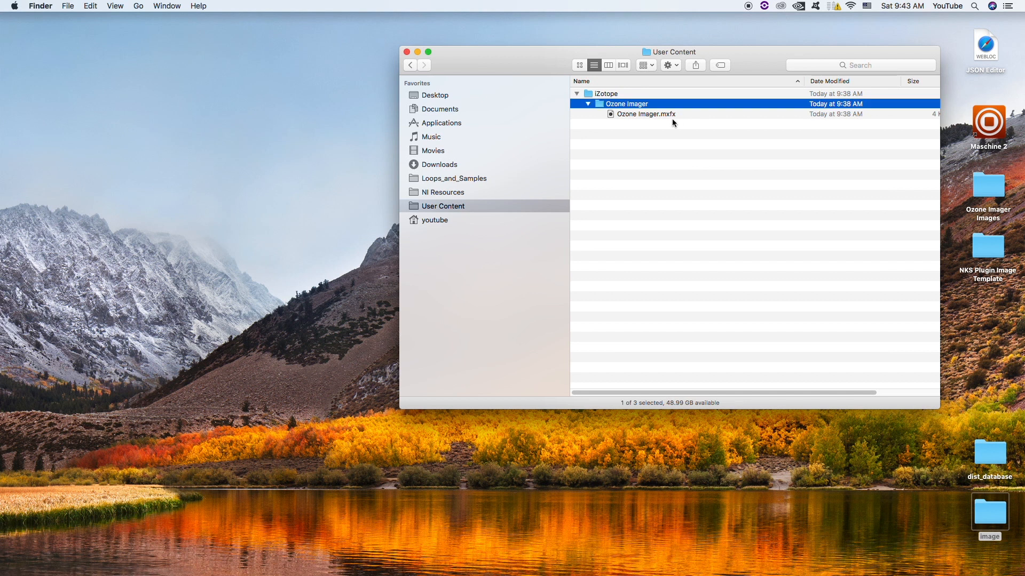
key(Return)
click(346, 251)
Open the image folder of NI Resources in a new Finder window
key(super+n)
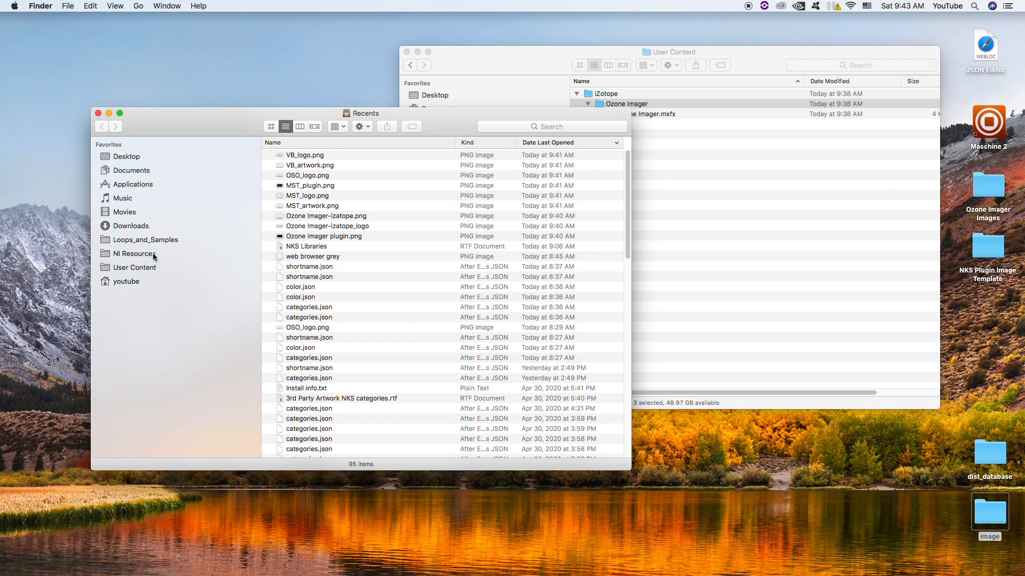
click(155, 256)
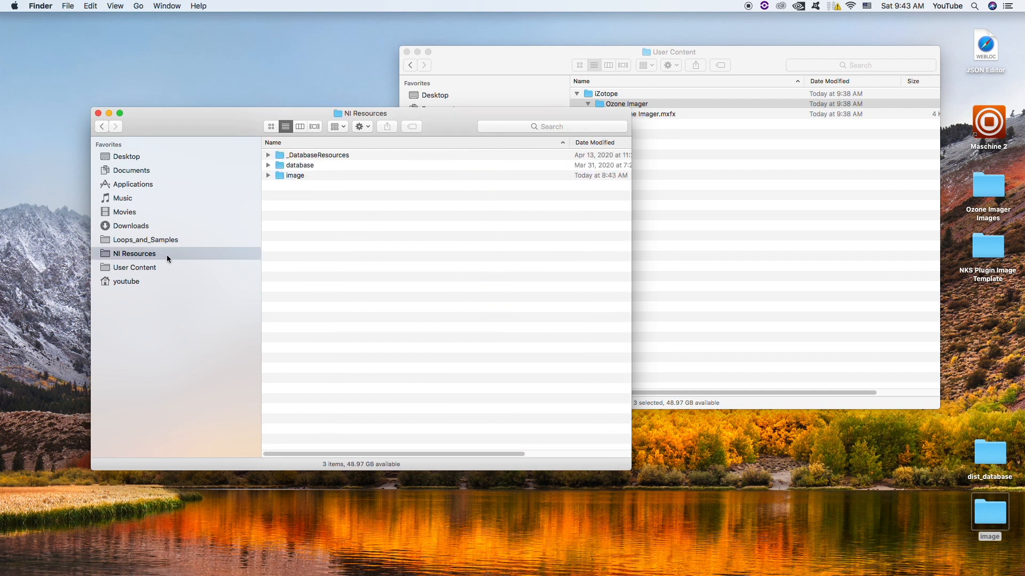
double_click(300, 180)
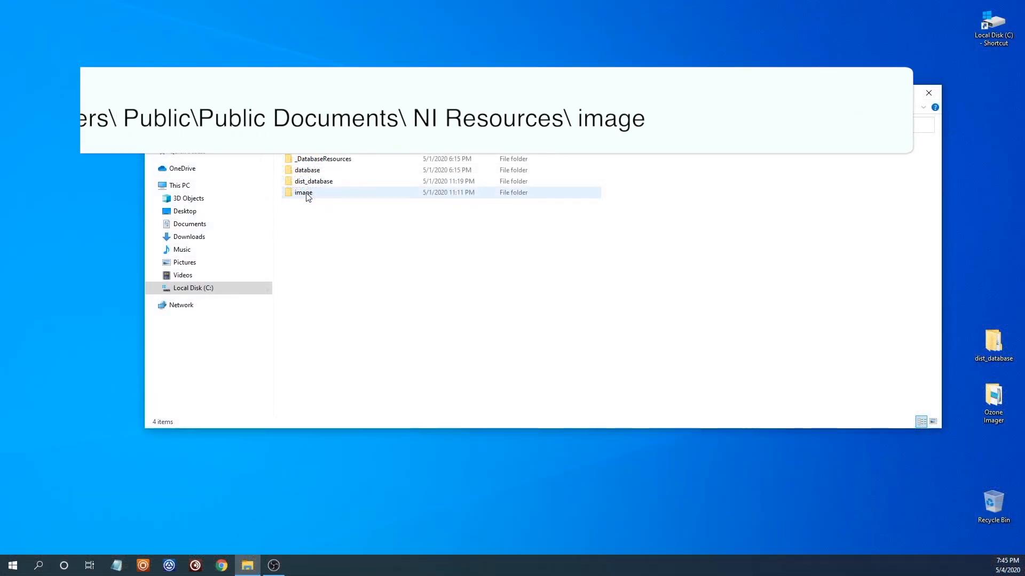
On the Windows computer, move the desktop's Ozone Imager folder into the iZotope folder of NI Resources\image
click(308, 194)
double_click(305, 193)
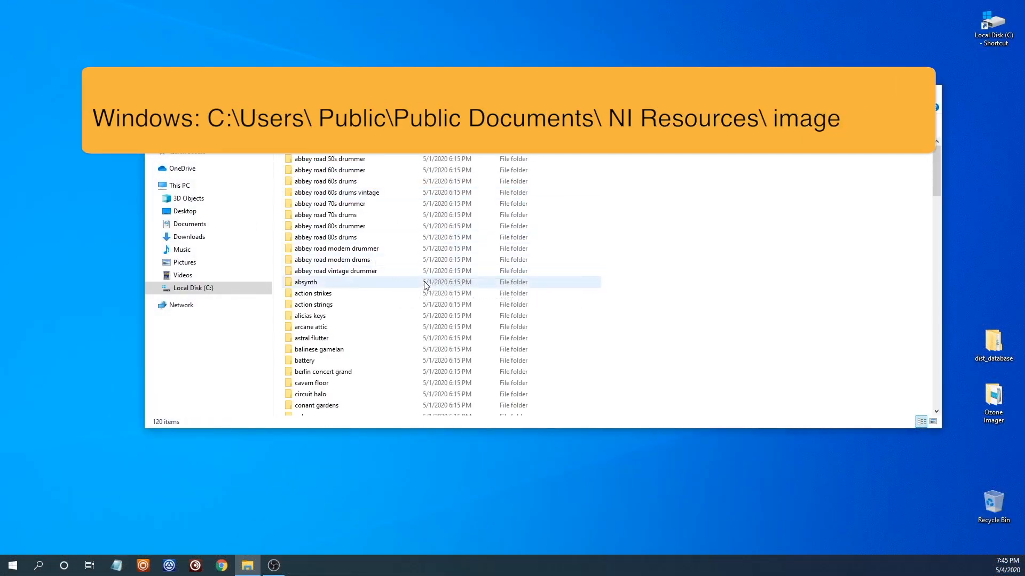
scroll(426, 286, down, 11)
click(288, 161)
double_click(288, 158)
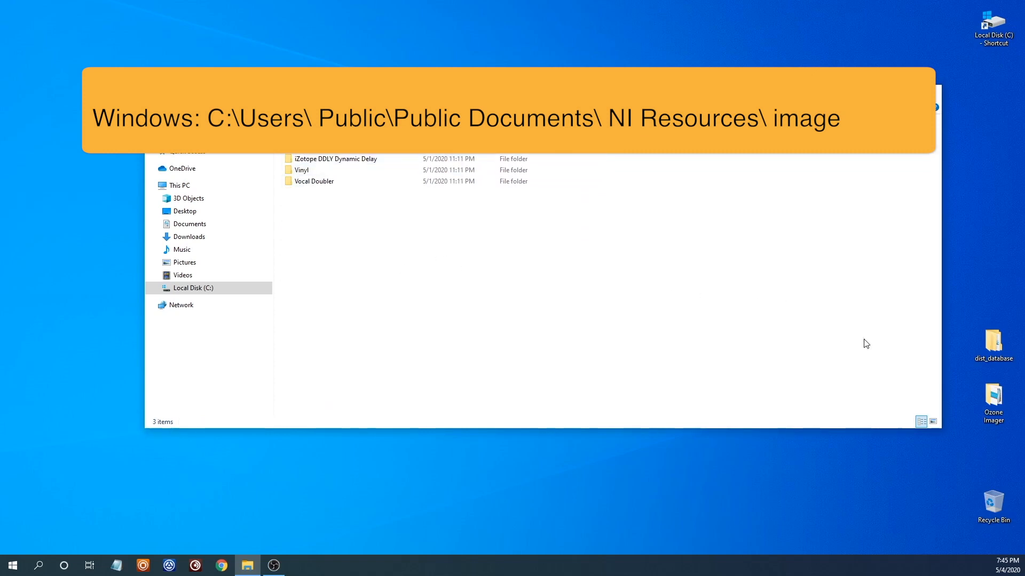
drag(996, 387, 570, 352)
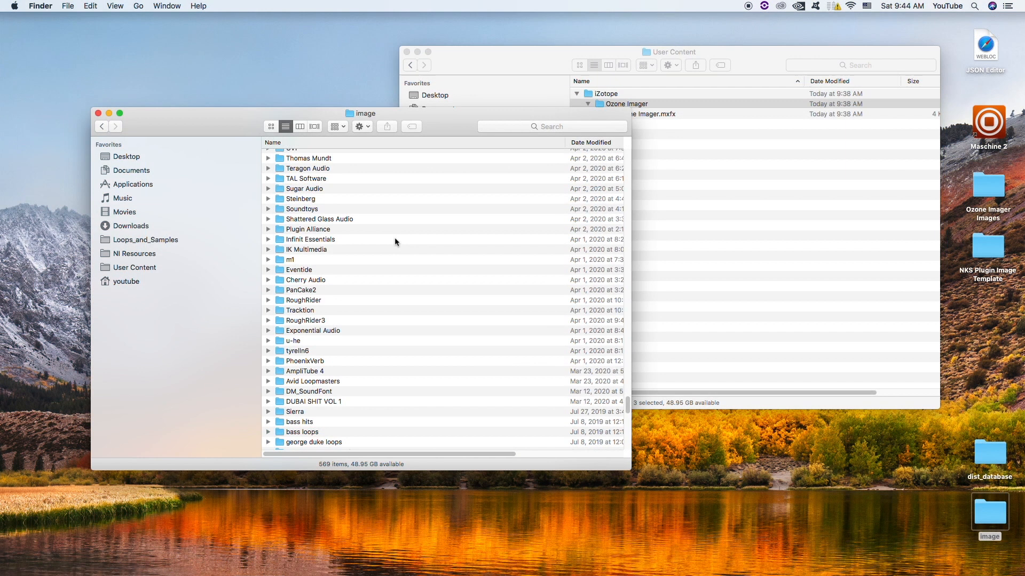
On the Mac, move the Ozone Imager folder from the desktop's image folder into the iZotope folder of NI Resources/image
text(iz)
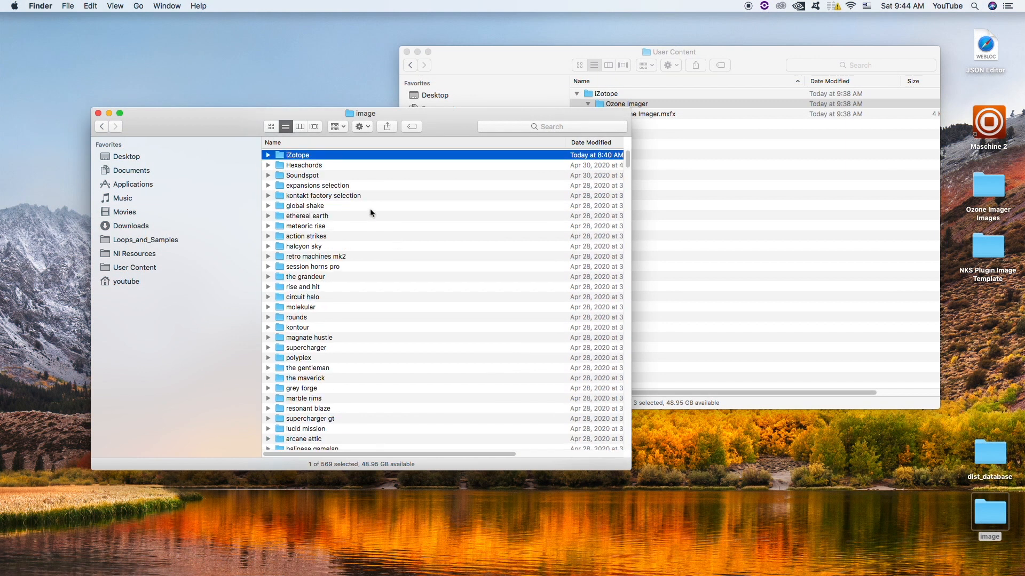
double_click(280, 157)
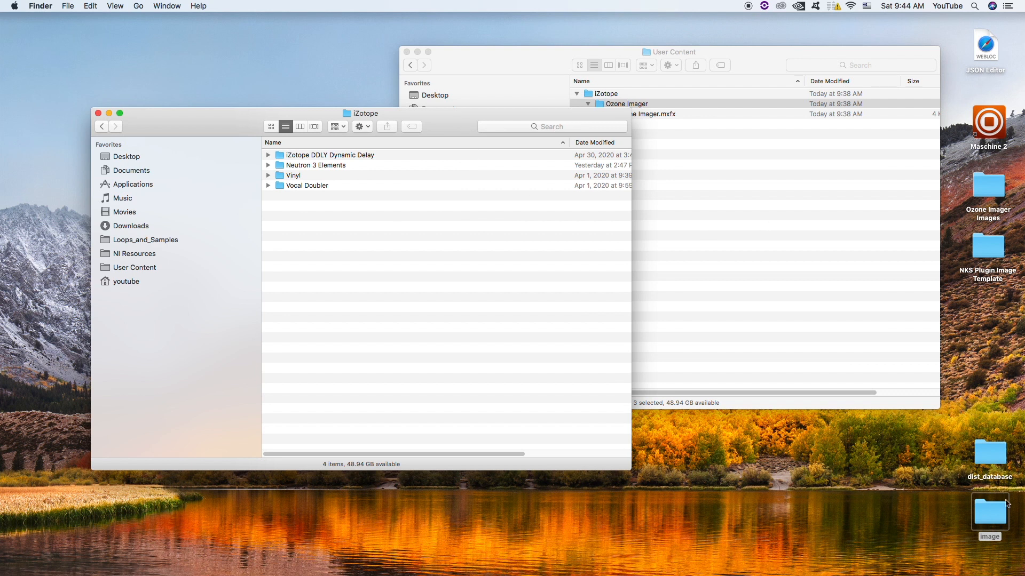
double_click(998, 518)
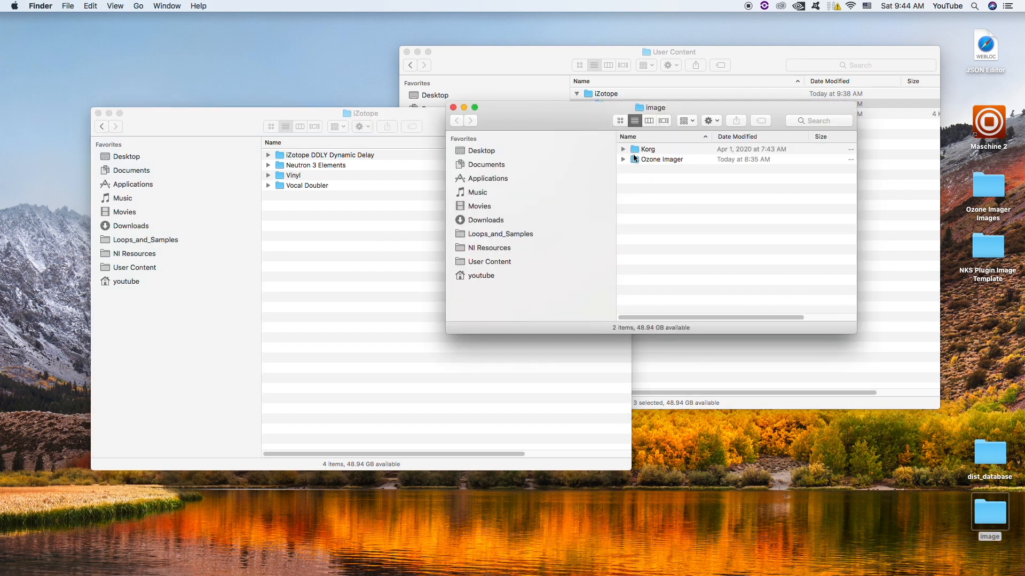
click(622, 159)
drag(634, 160, 394, 273)
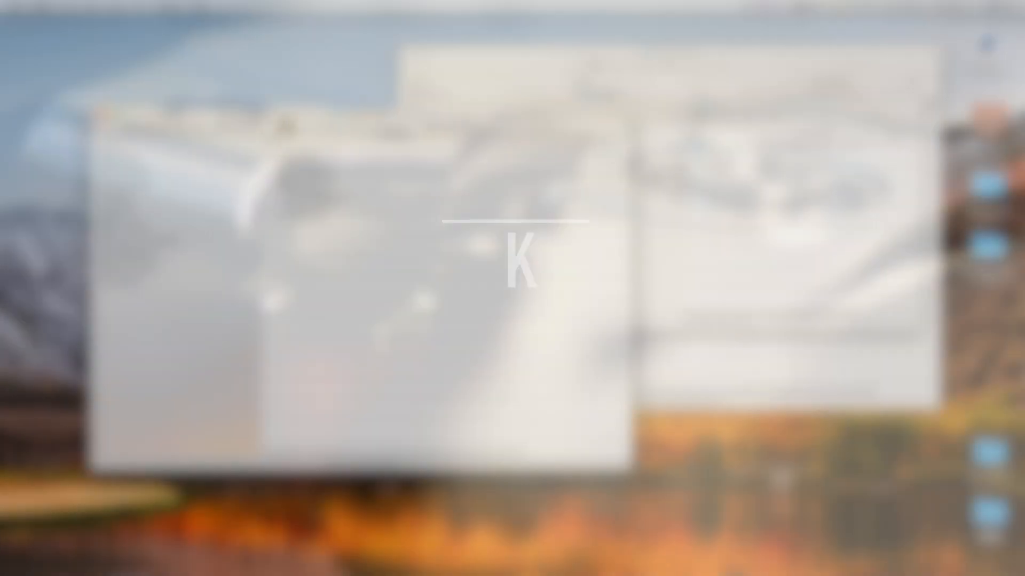
Examine the six PNG images in the relocated Ozone Imager folder one by one in Preview, leaving out the meta file, and close the viewer
key(super+a)
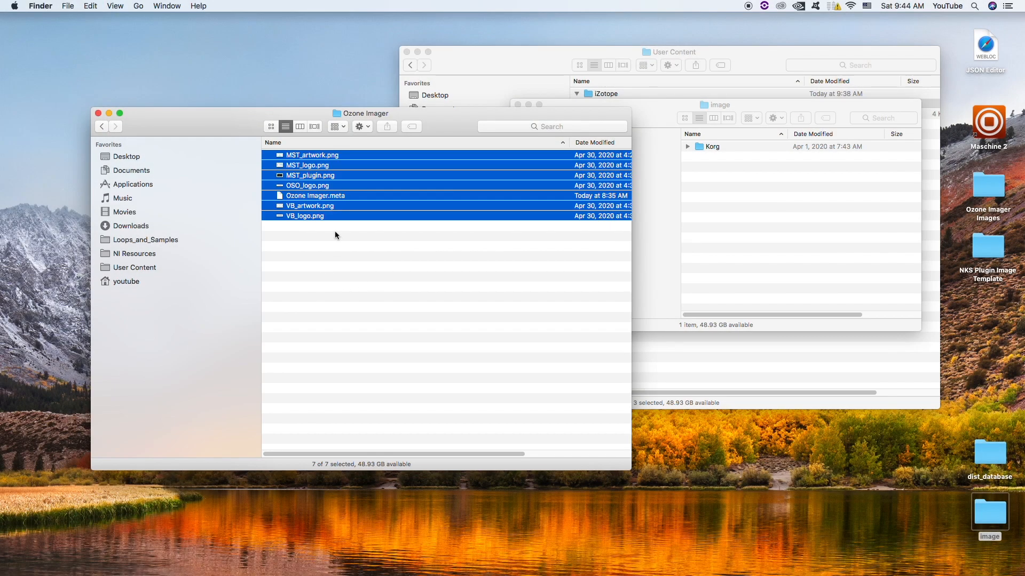
super+click(311, 199)
key(super+o)
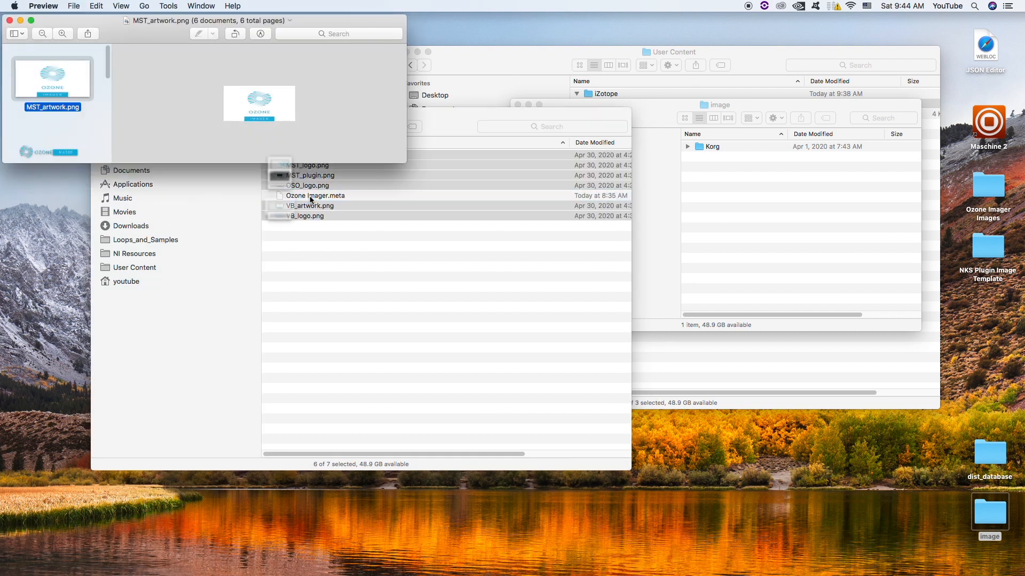
drag(406, 162, 561, 514)
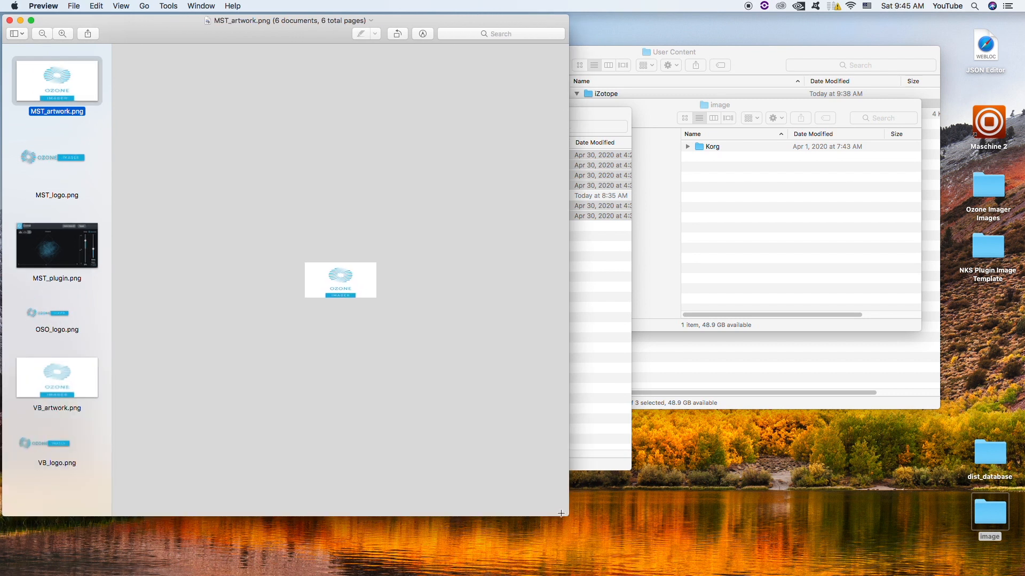
key(Down)
key(Down)
key(Down)
key(Down)
key(Down)
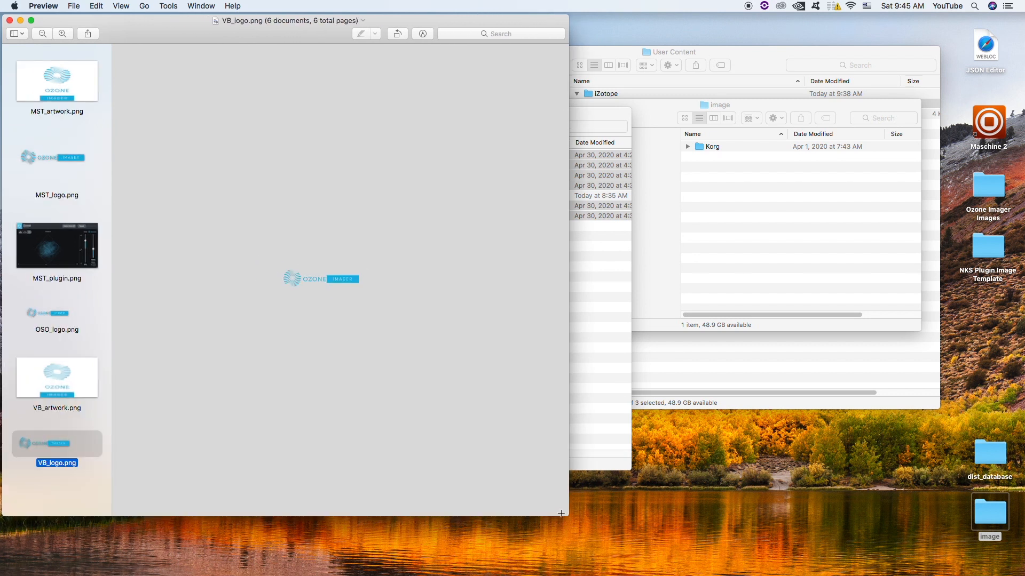
key(Up)
key(Up)
key(Up)
key(Up)
key(Up)
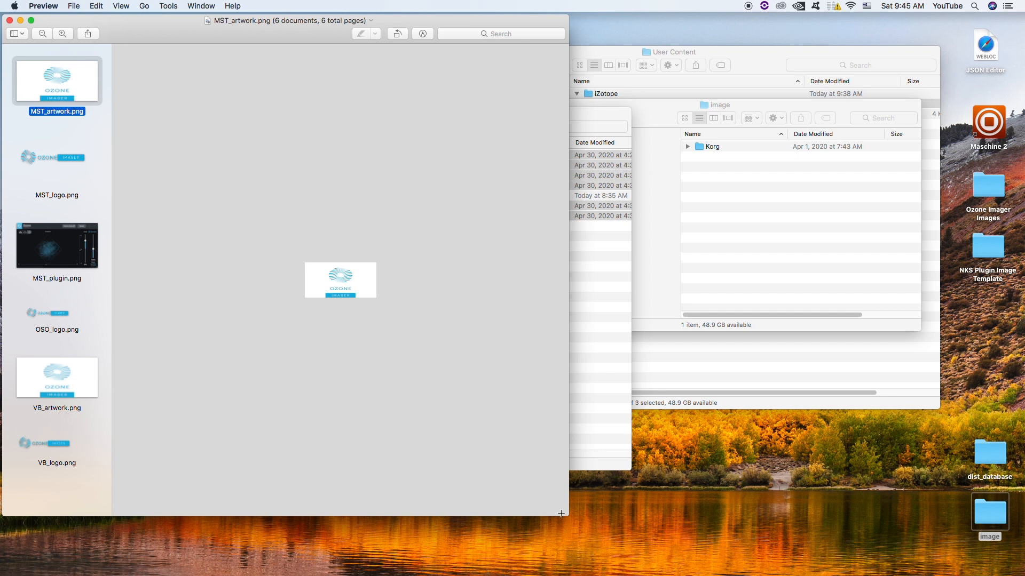
key(Down)
key(Down)
key(Down)
key(Down)
key(Down)
key(Up)
key(Up)
key(Up)
key(Up)
key(Up)
key(super+w)
Compare the Ozone Imager.meta file name with the Ozone Imager folder name in User Content
click(299, 196)
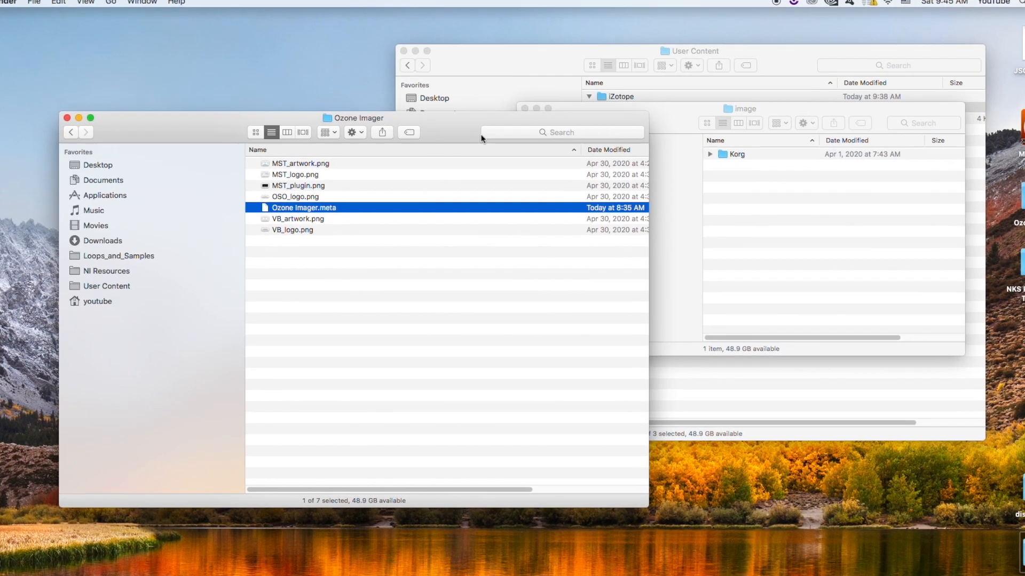
click(501, 71)
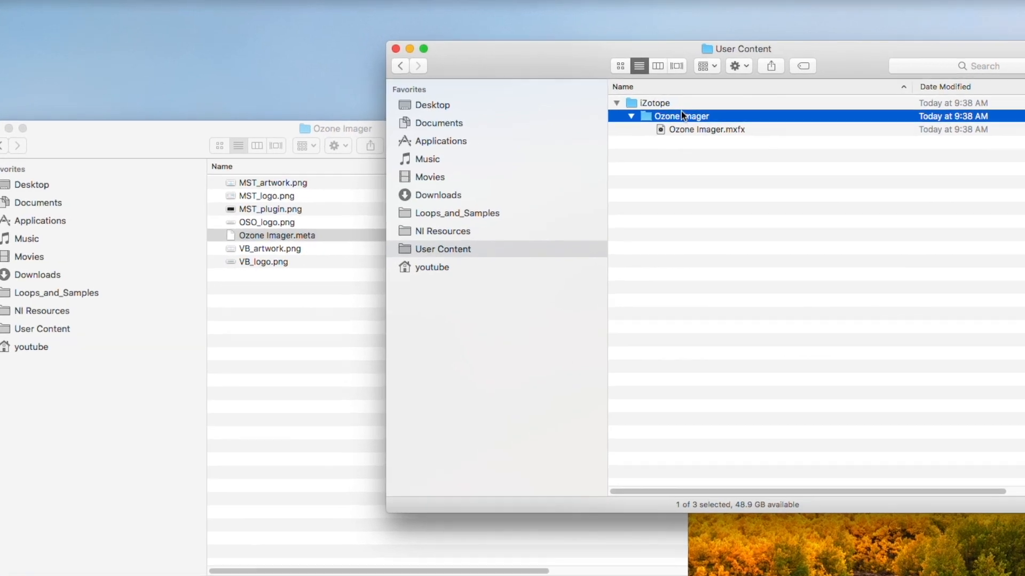
click(682, 114)
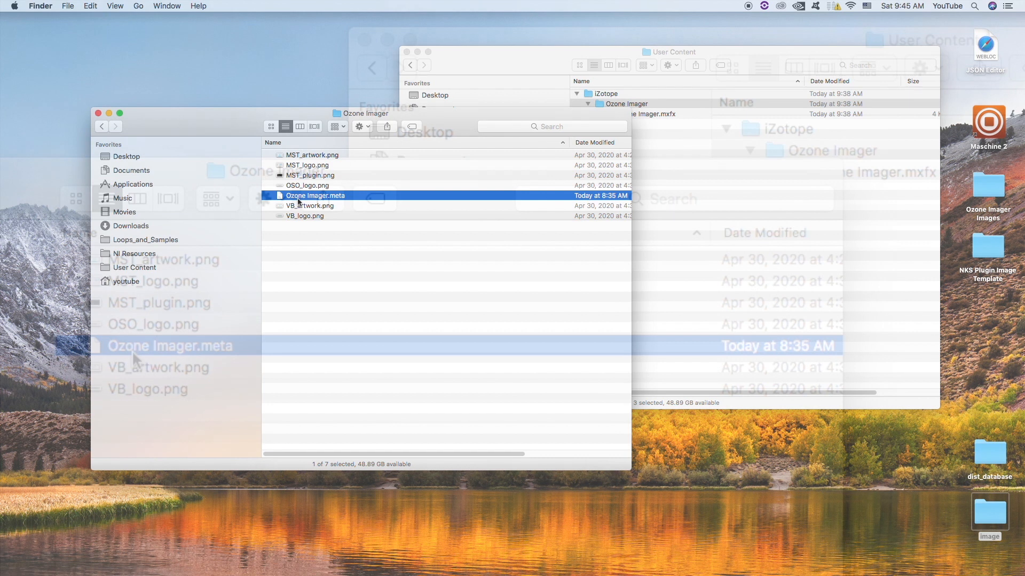
click(298, 199)
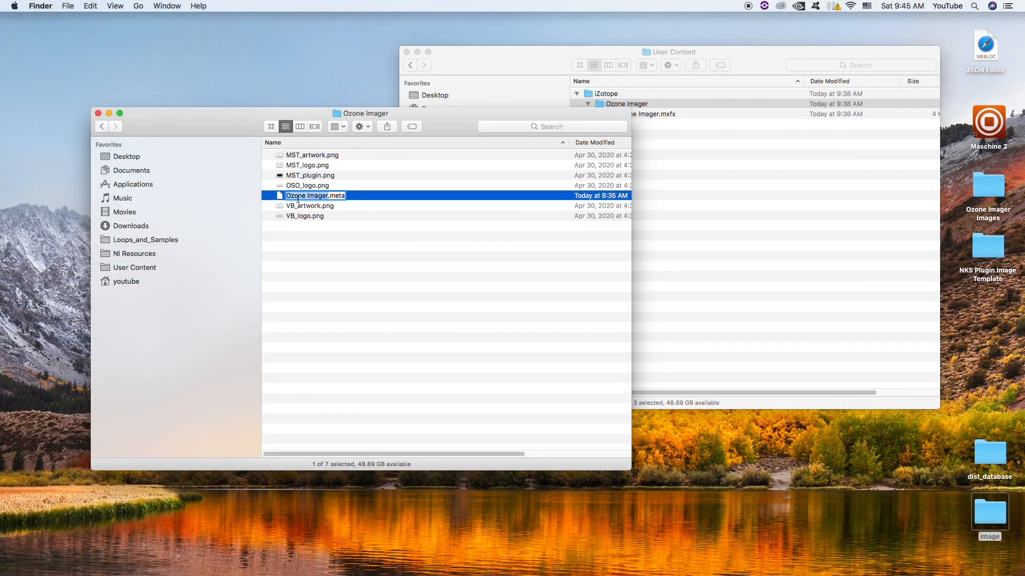
key(Return)
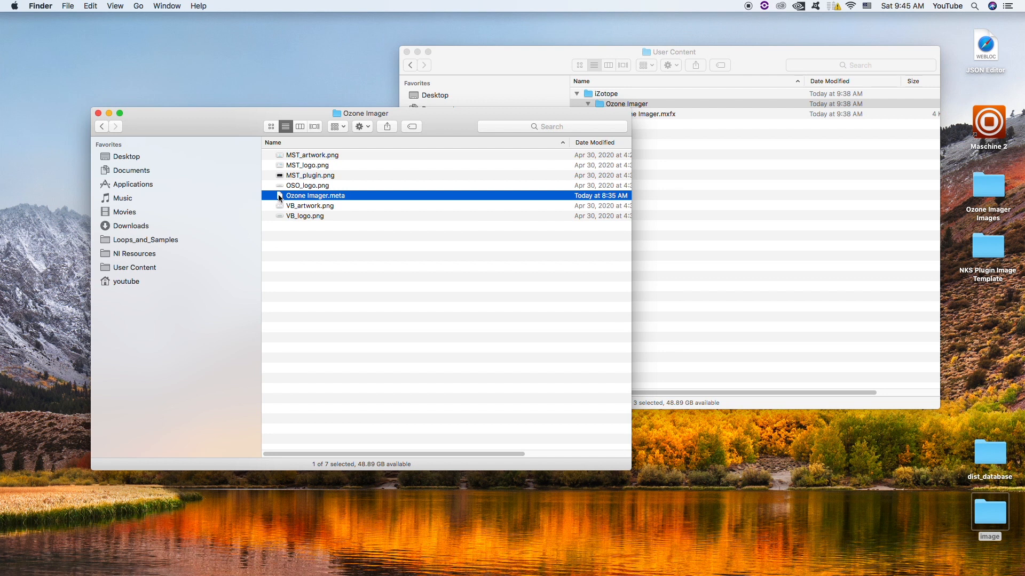
Open Ozone Imager.meta in a text editor and examine its XML contents, including the Windows version in Notepad
double_click(281, 196)
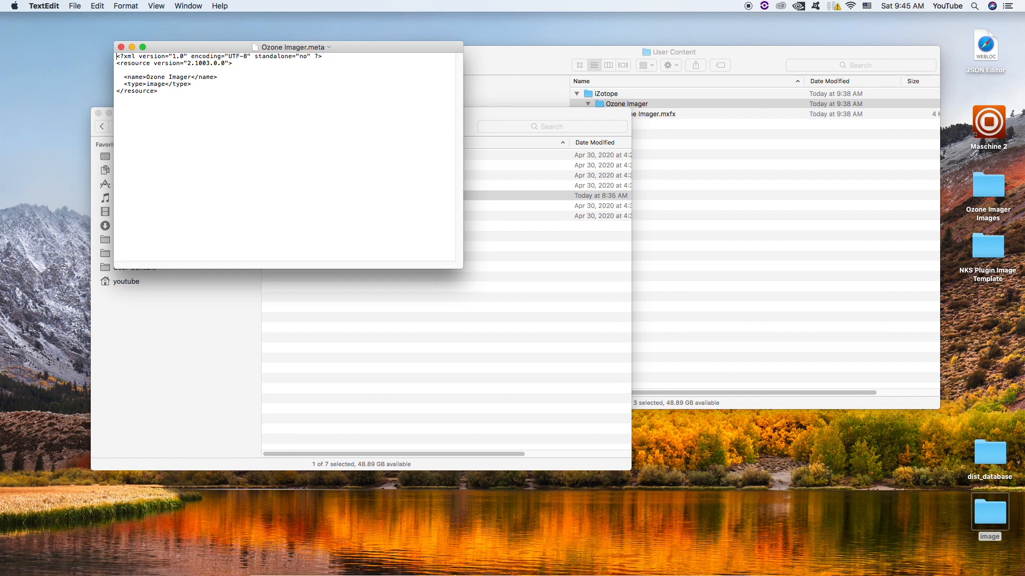
mouse_move(486, 566)
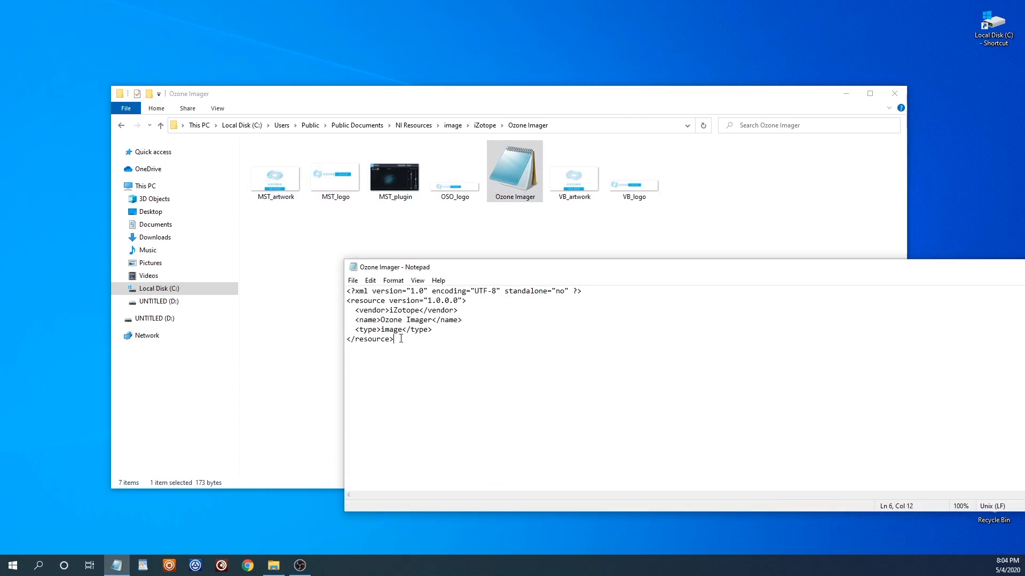
drag(400, 339, 309, 247)
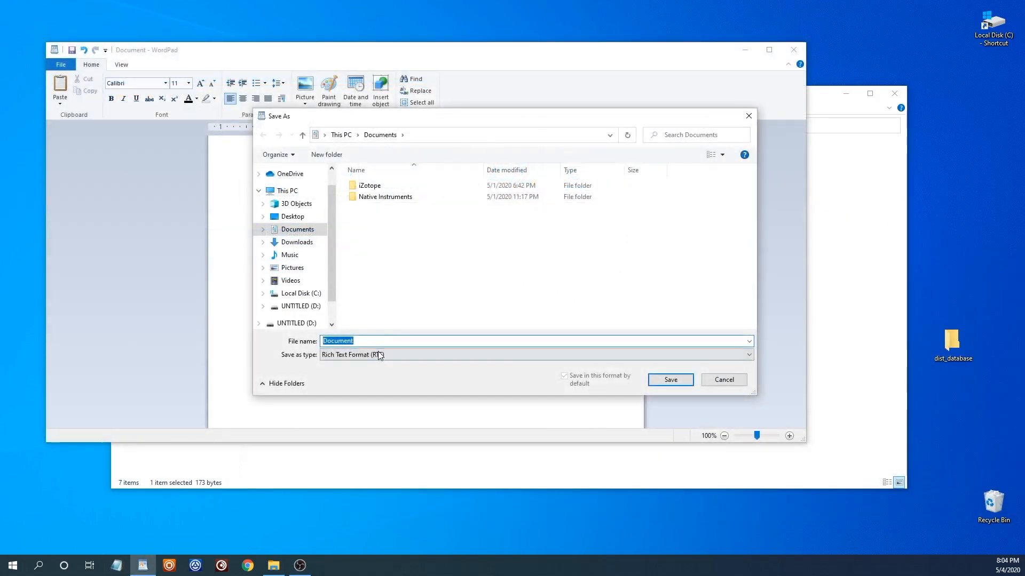
Choose Text Document as the file type for saving the WordPad document
click(377, 353)
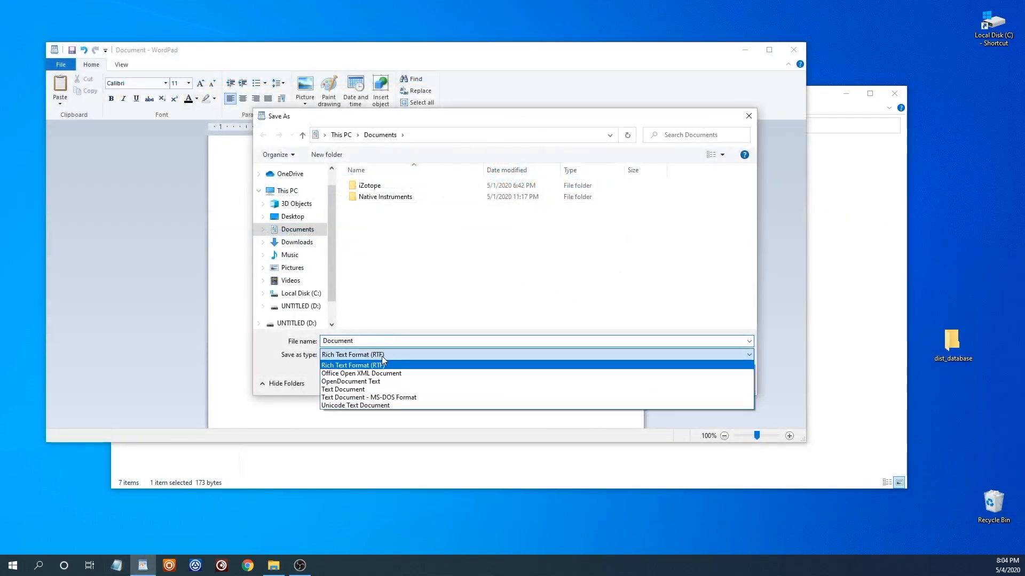
click(404, 390)
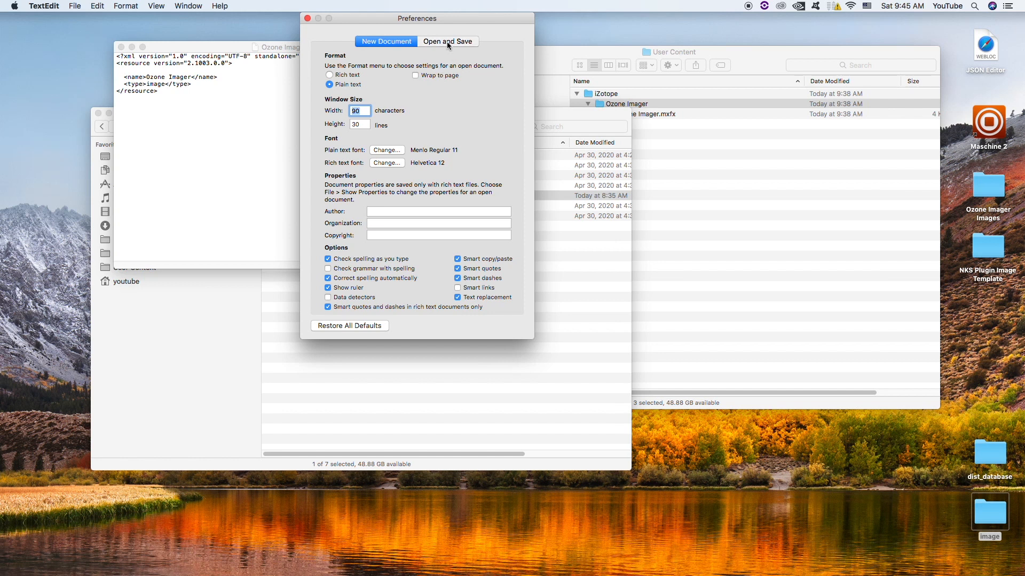
Review TextEdit's Open and Save encoding preferences, close them, and check the encoding declaration in Ozone Imager.meta
click(447, 40)
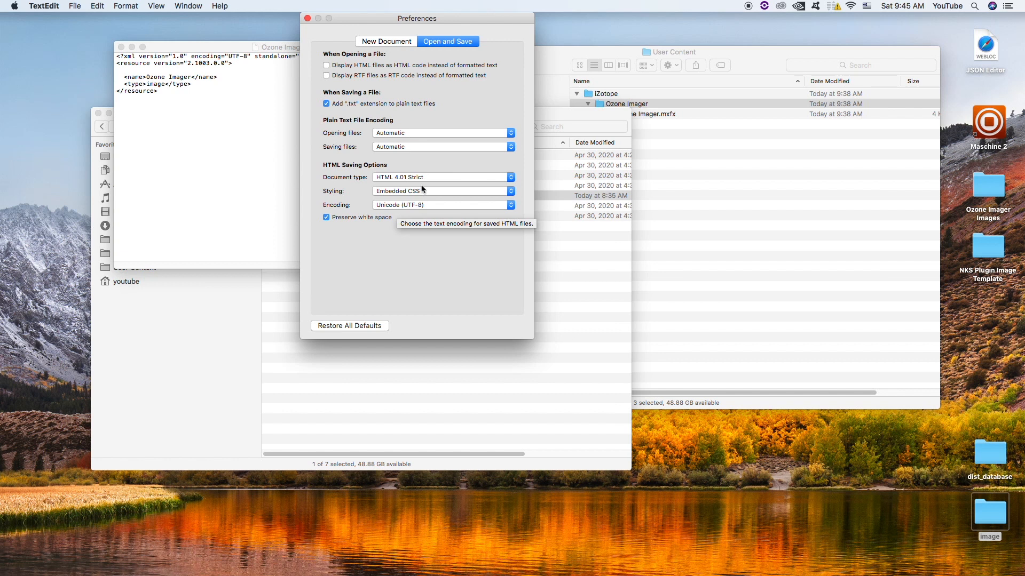
click(307, 18)
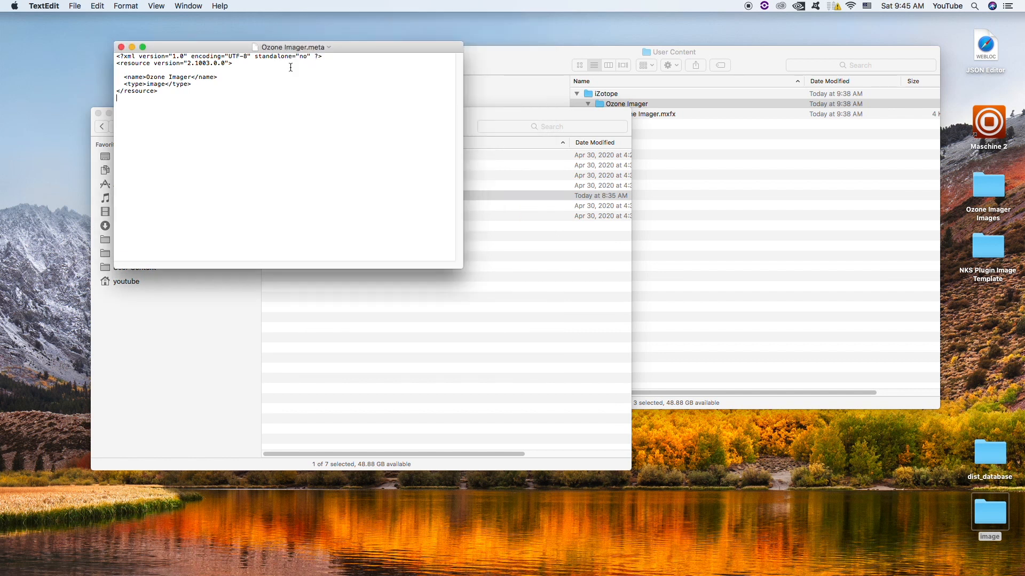
drag(228, 57, 249, 57)
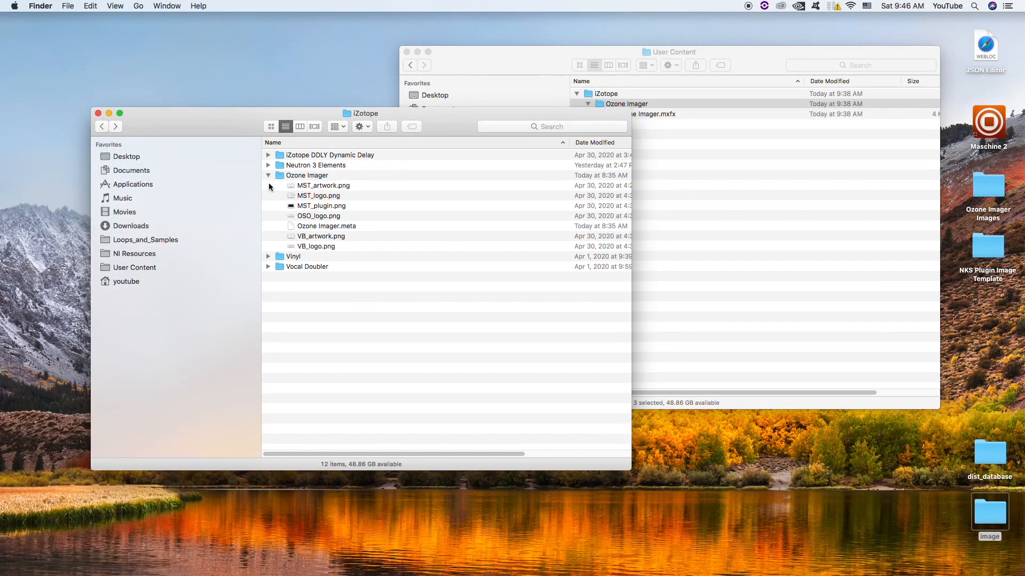
Collapse the Ozone Imager folder, go back up to NI Resources, and check its existing subfolders
click(268, 175)
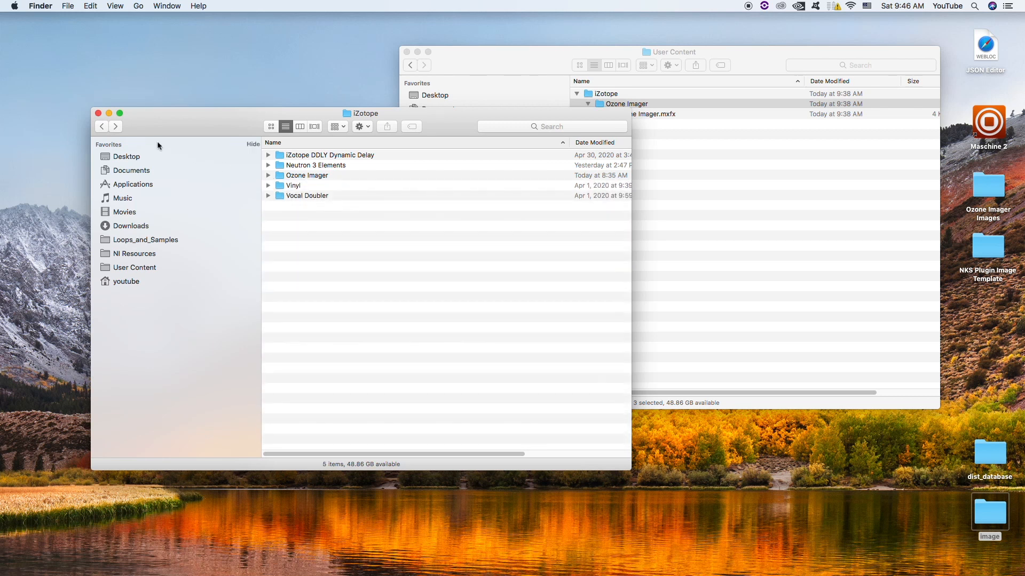
click(100, 127)
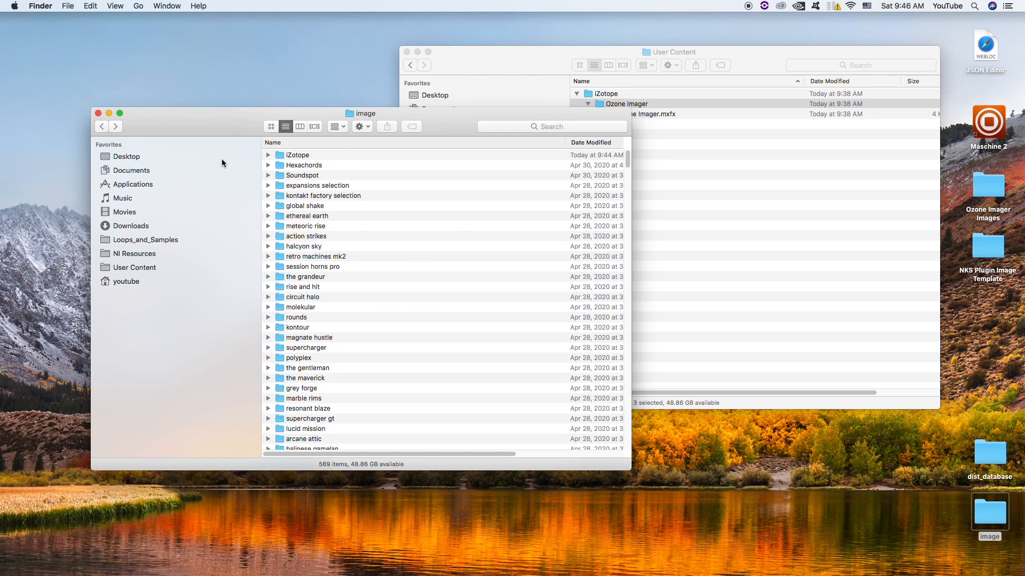
click(101, 127)
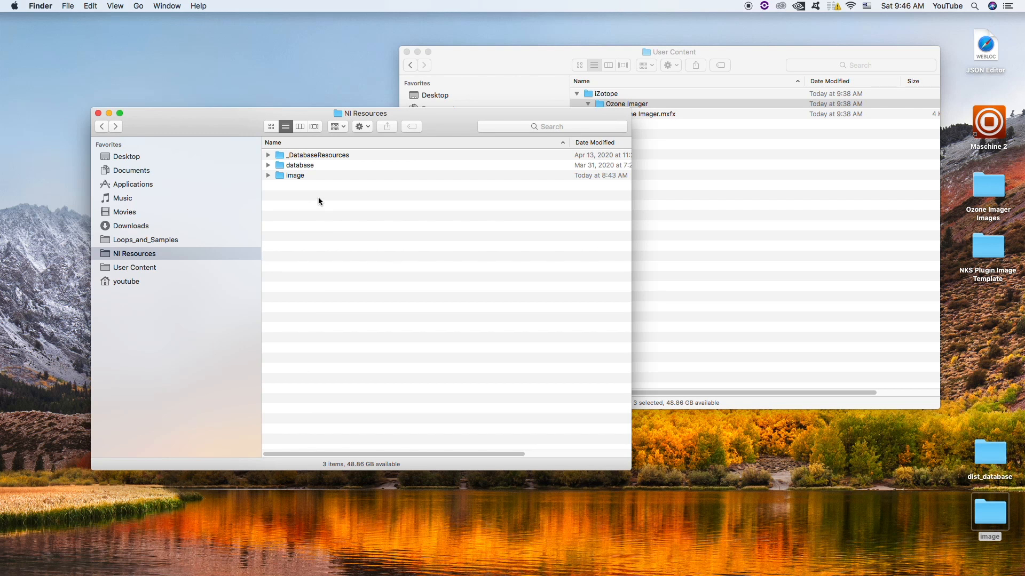
click(320, 165)
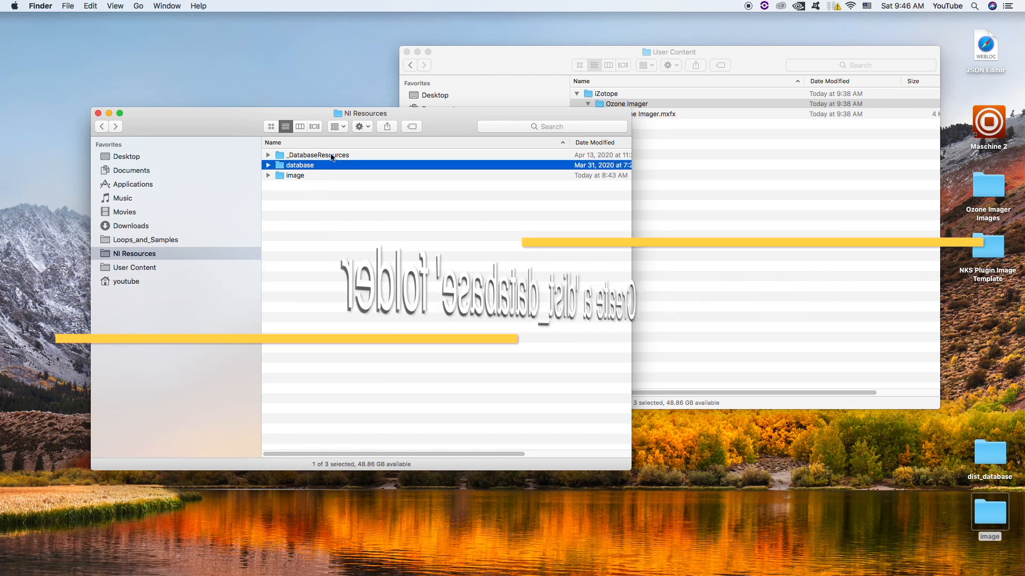
click(331, 158)
click(319, 162)
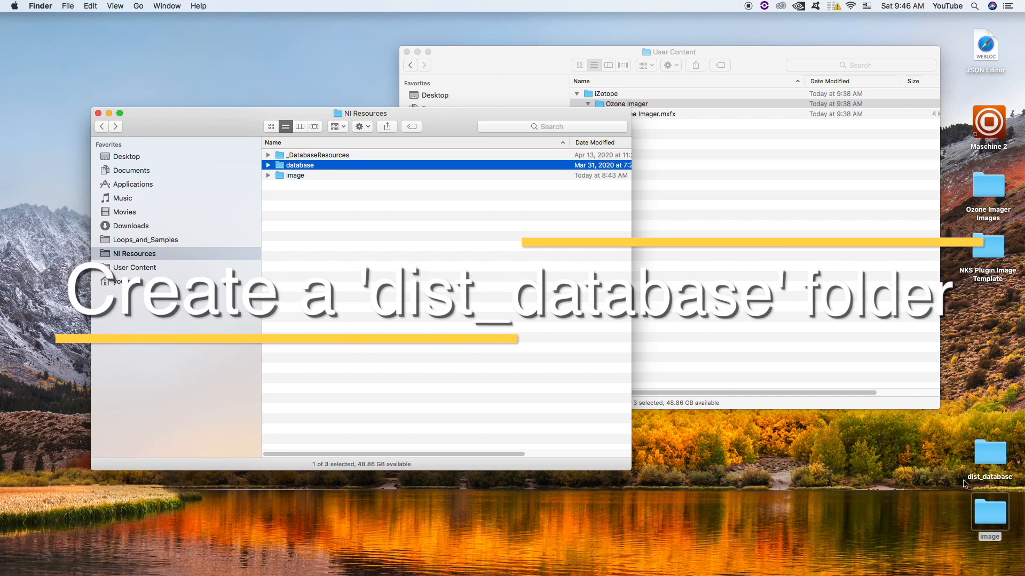
Create a new folder in NI Resources, reusing the name of the desktop's dist_database folder
click(989, 480)
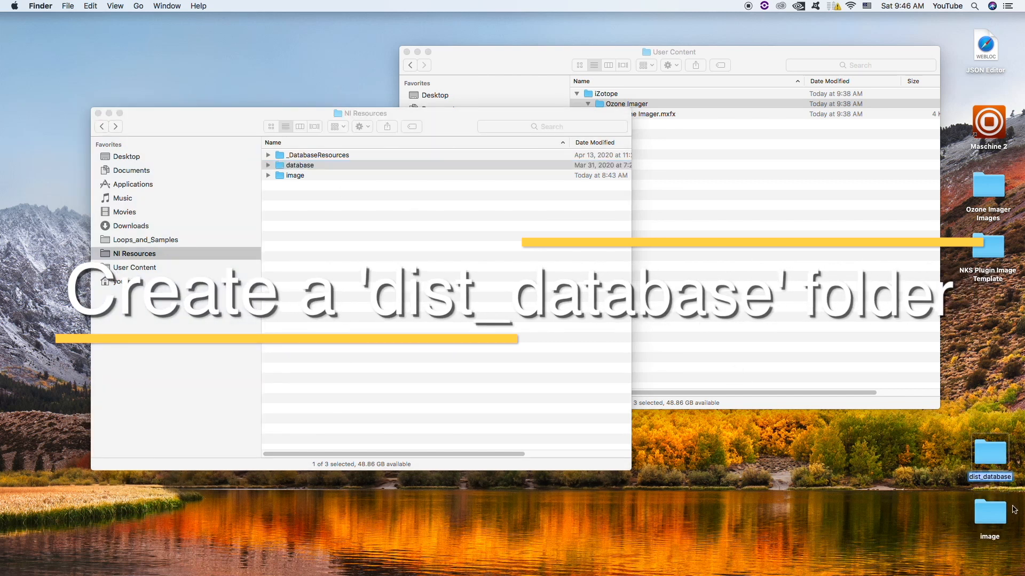
click(484, 370)
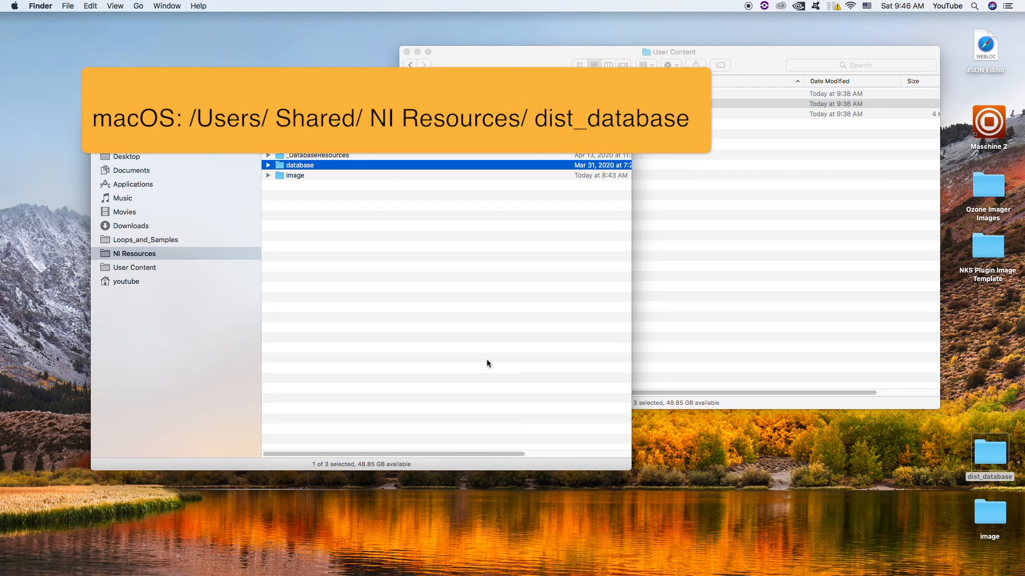
click(486, 360)
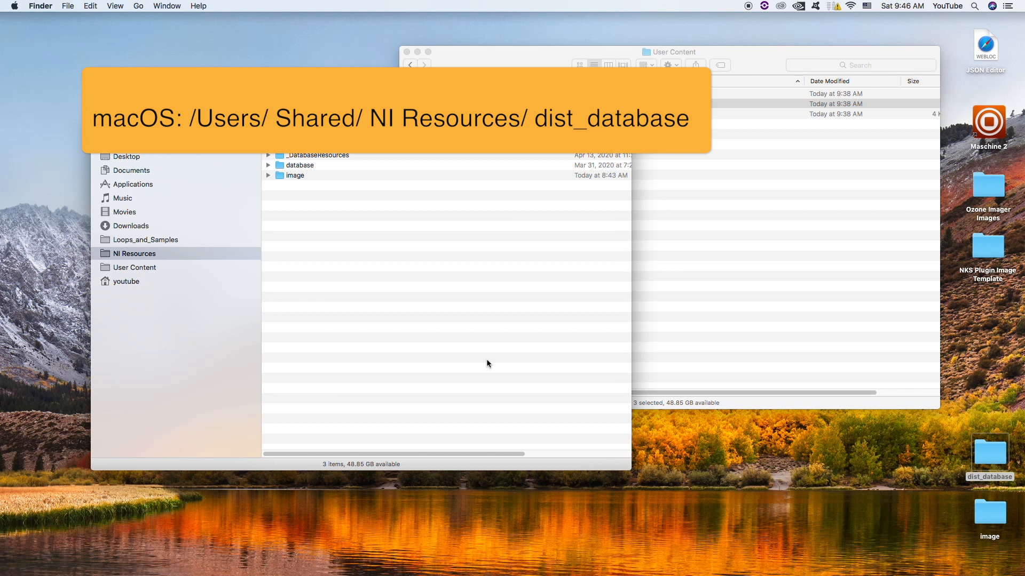
key(super+v)
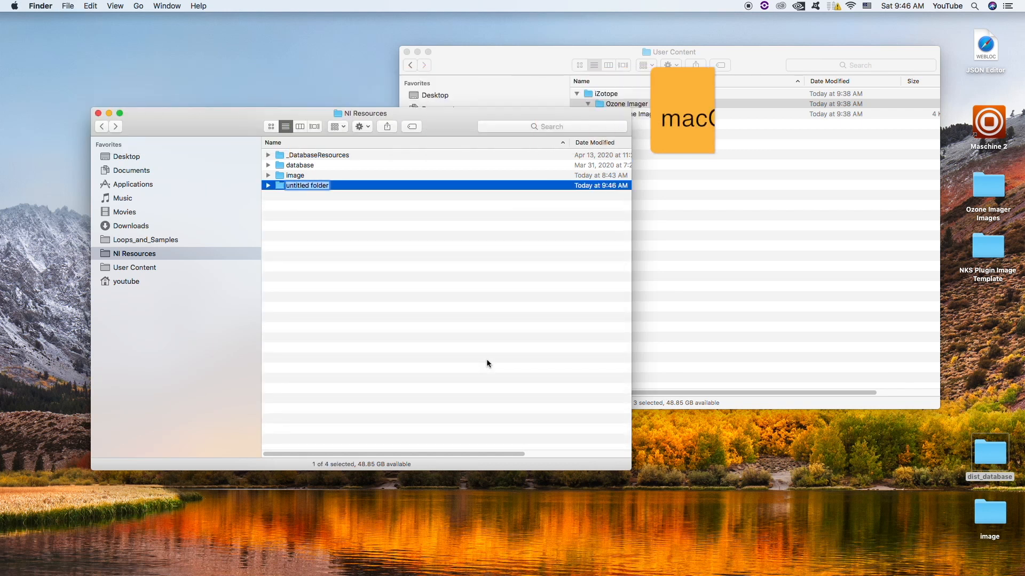
key(Return)
key(Return)
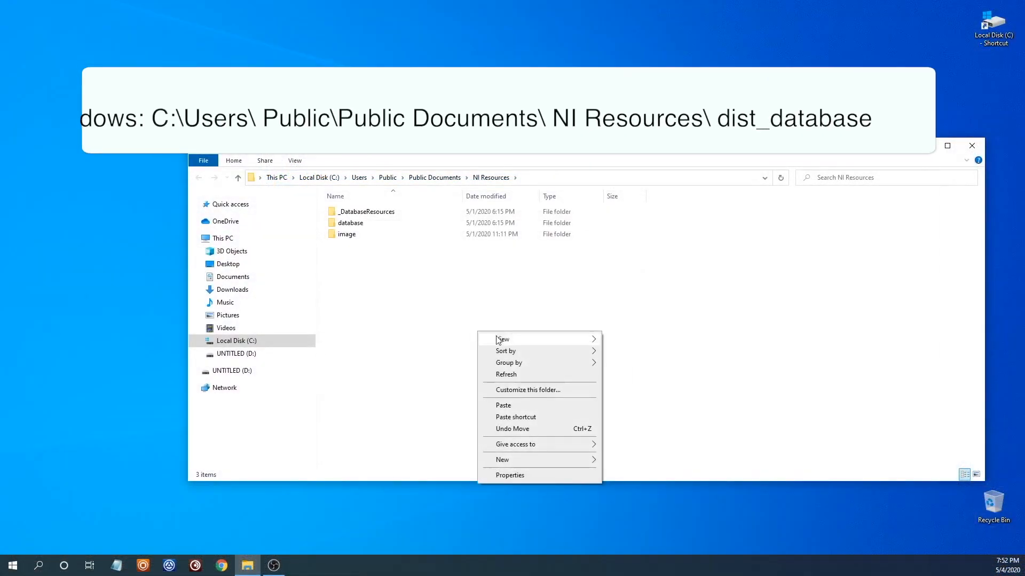
On Windows, create a folder named dist_database in Public Documents\NI Resources
mouse_move(557, 460)
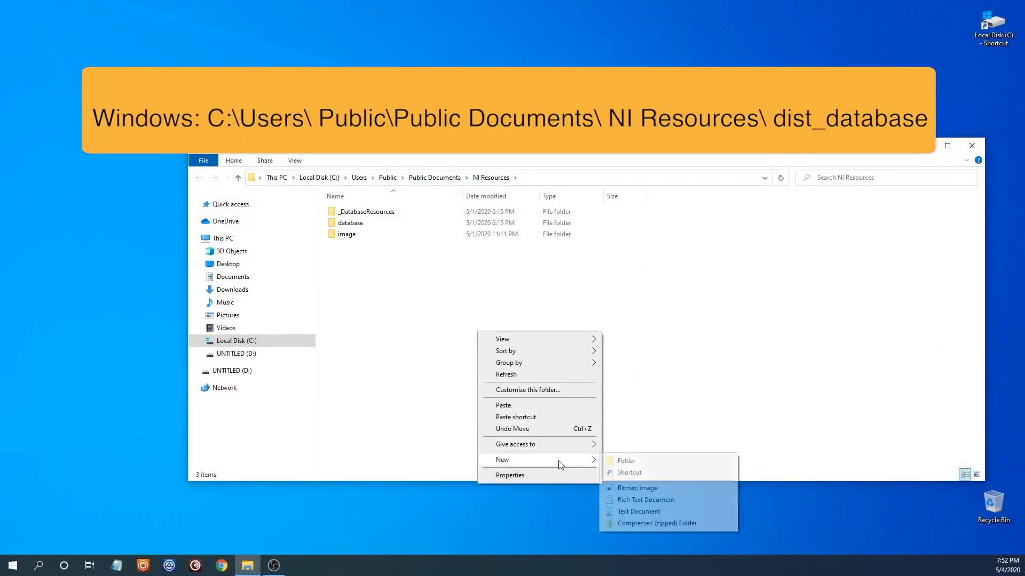
click(628, 462)
text(dist_)
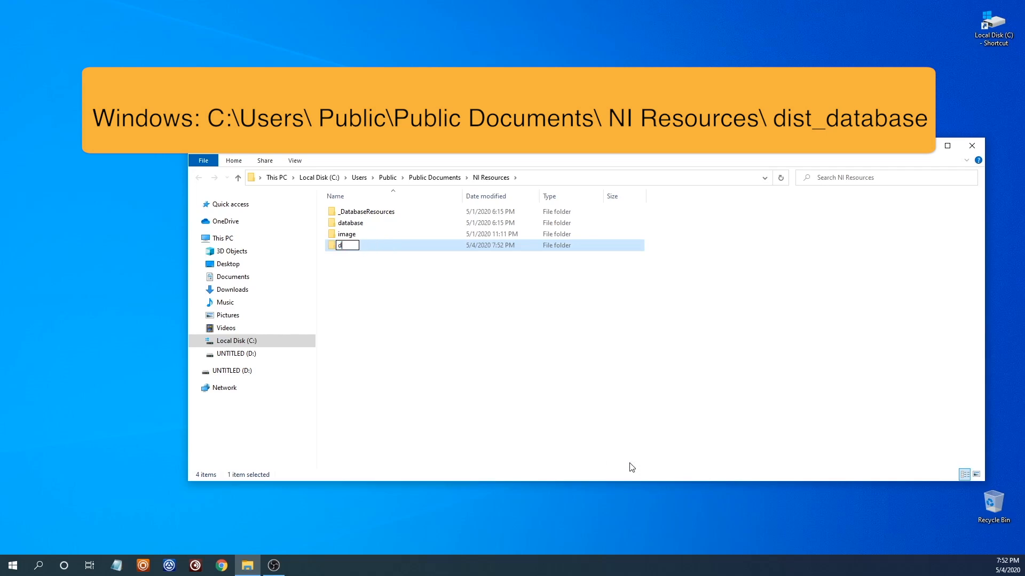
text(database)
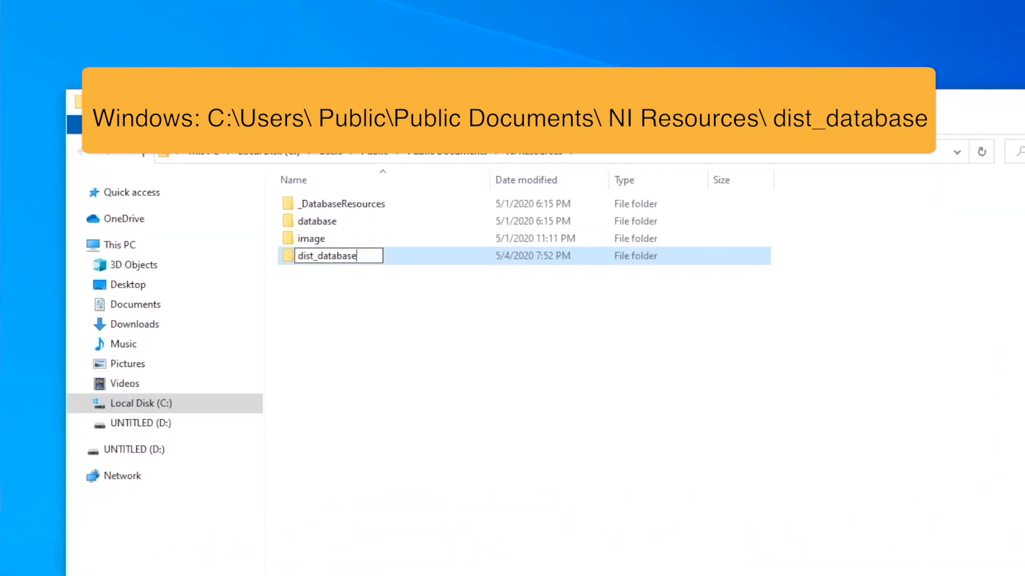
key(Return)
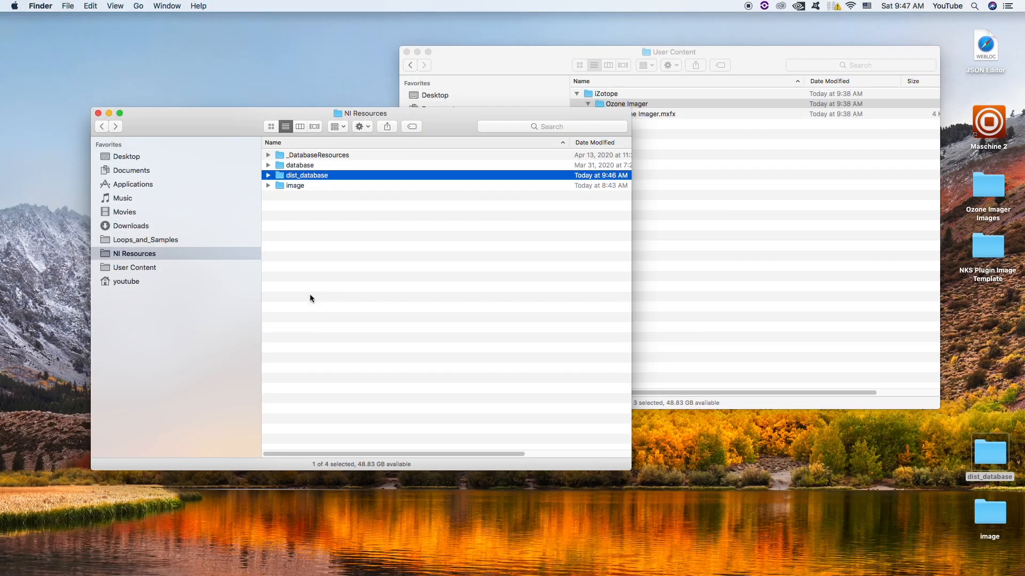
Open the new dist_database folder in NI Resources and, in a separate window, expand Ozone Imager in the desktop's dist_database folder
click(310, 294)
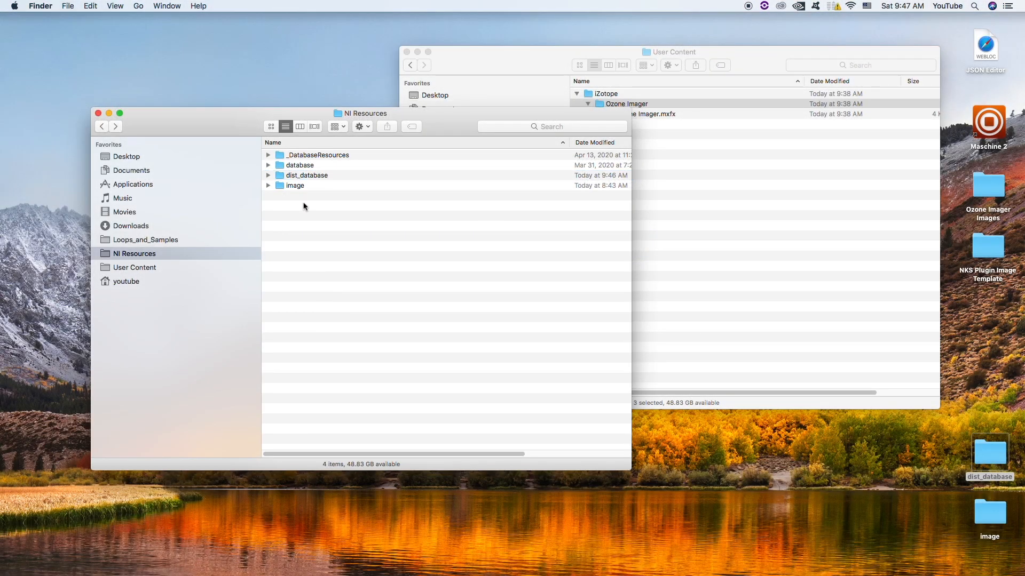
double_click(281, 178)
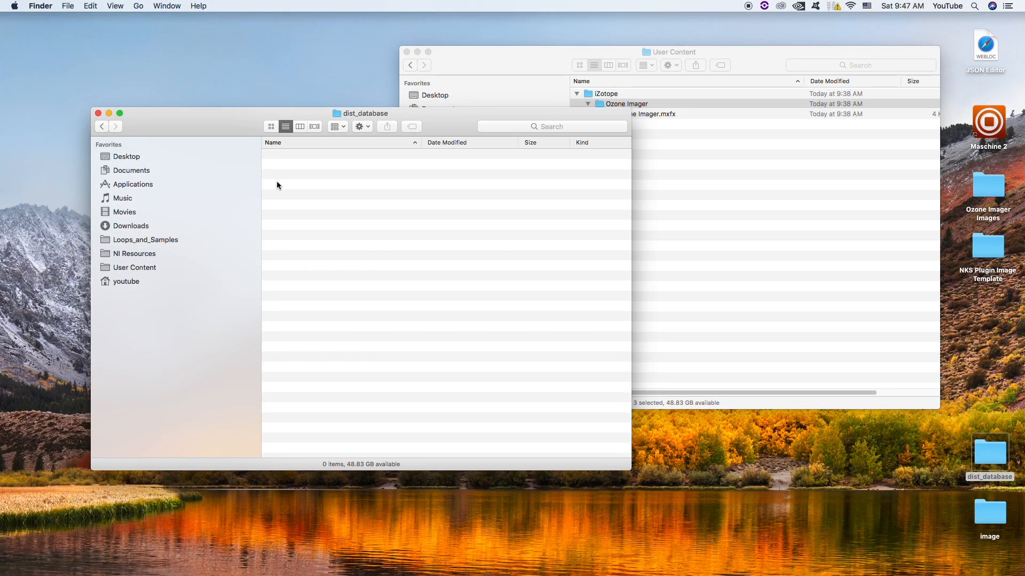
double_click(991, 455)
drag(228, 118, 698, 308)
click(747, 351)
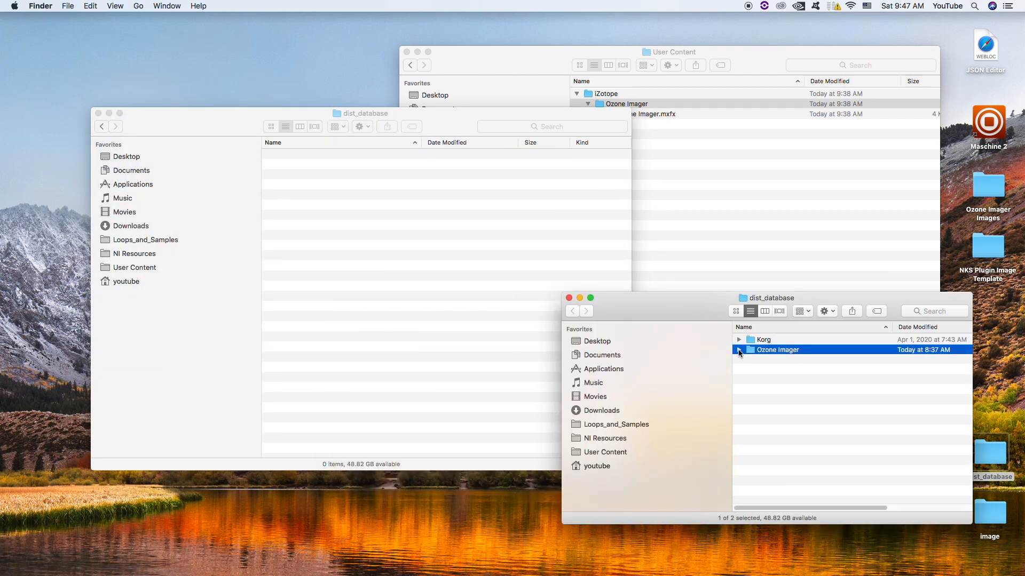
click(740, 351)
Create a vendor folder named iZotope inside NI Resources/dist_database and open it
click(356, 238)
key(super+shift+n)
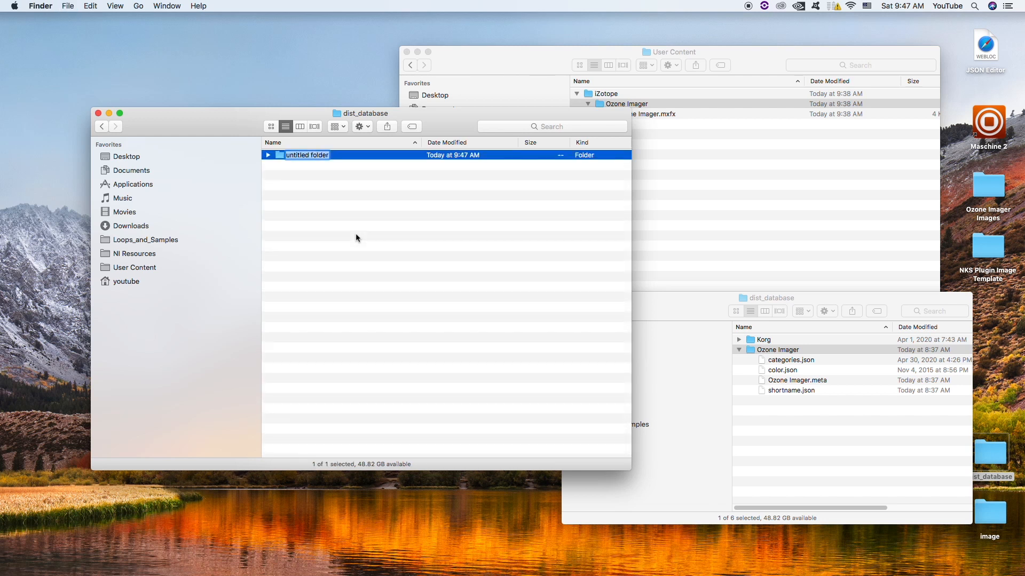
text(iZotope)
key(Return)
double_click(283, 155)
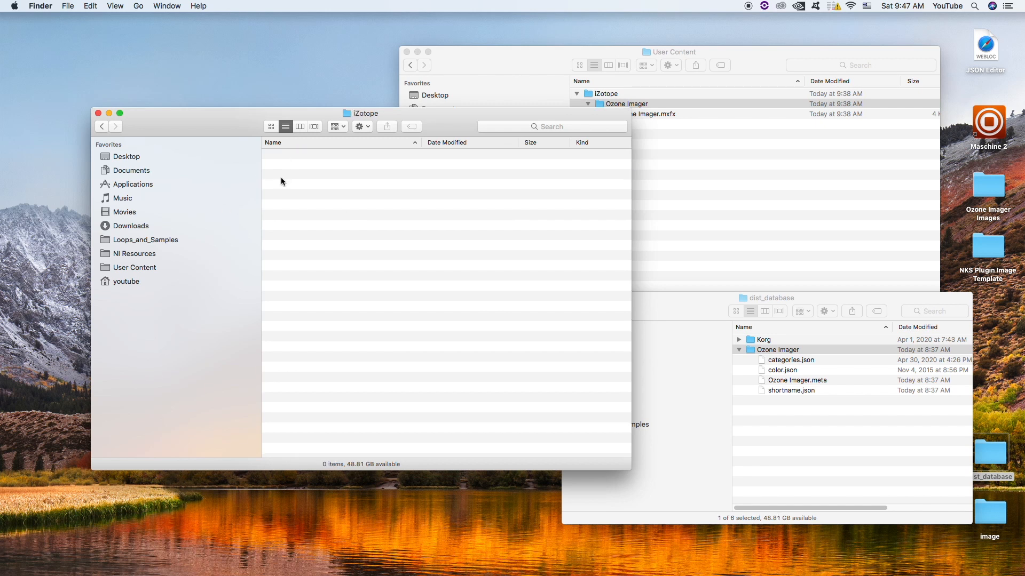
Place the Ozone Imager folder from the desktop's dist_database folder into the new iZotope folder, and open it to review its files
click(748, 349)
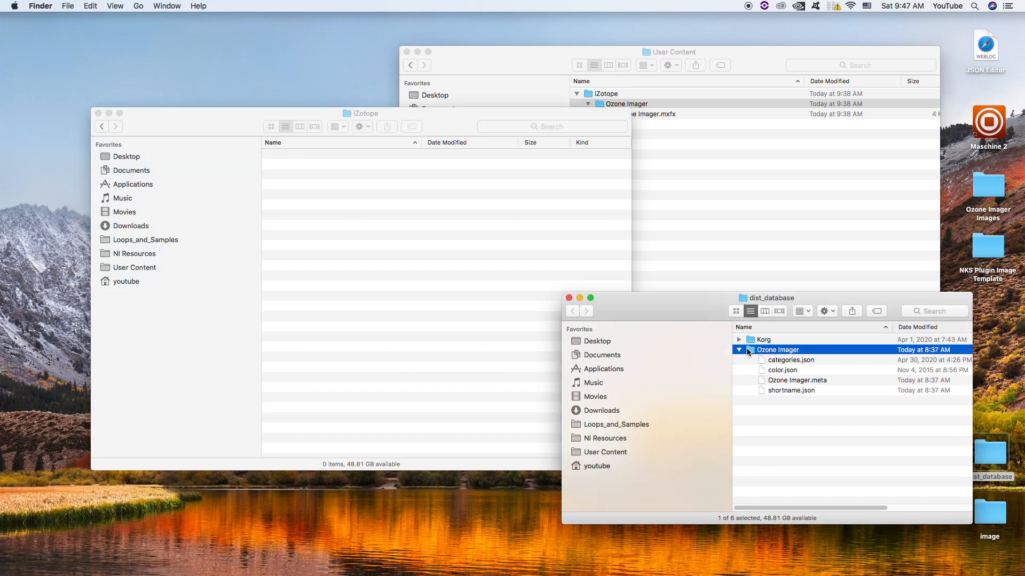
drag(749, 351, 440, 281)
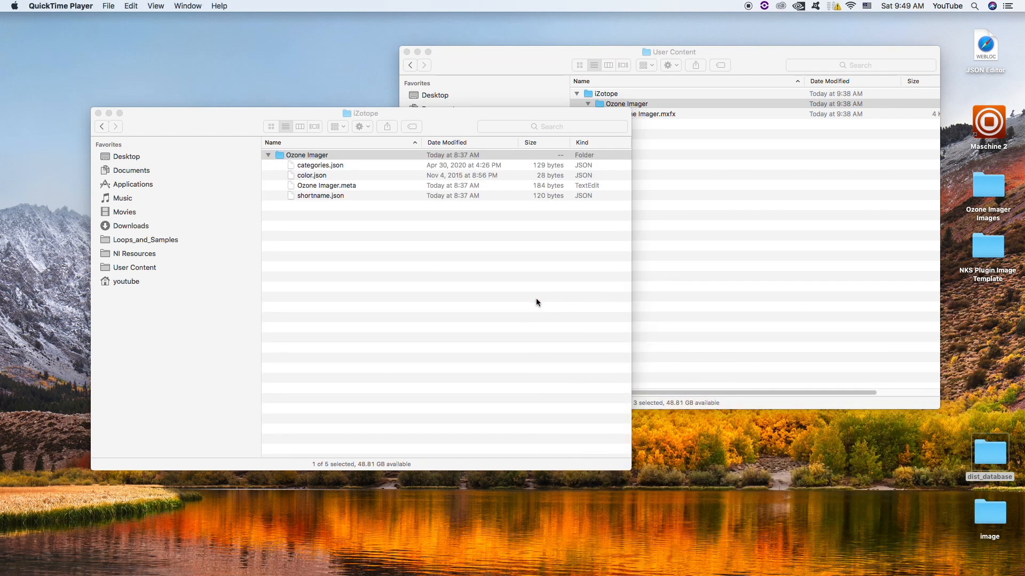
click(382, 276)
double_click(279, 154)
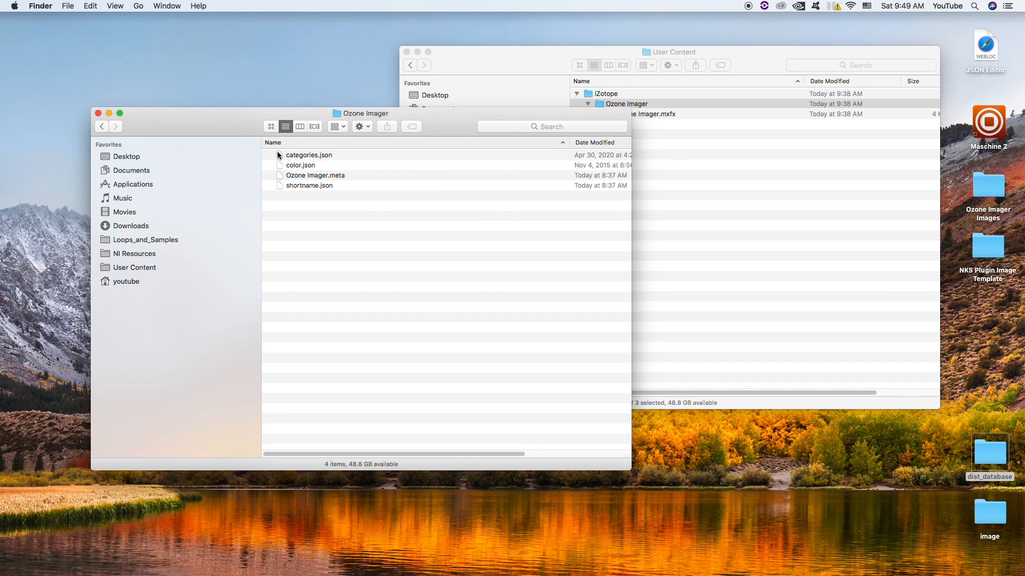
drag(357, 157, 367, 181)
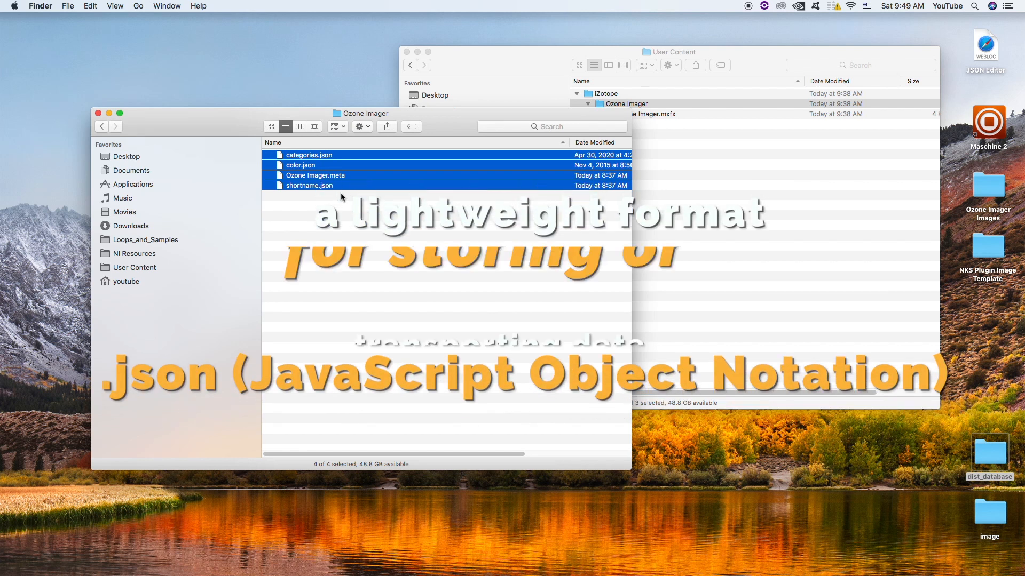
click(341, 222)
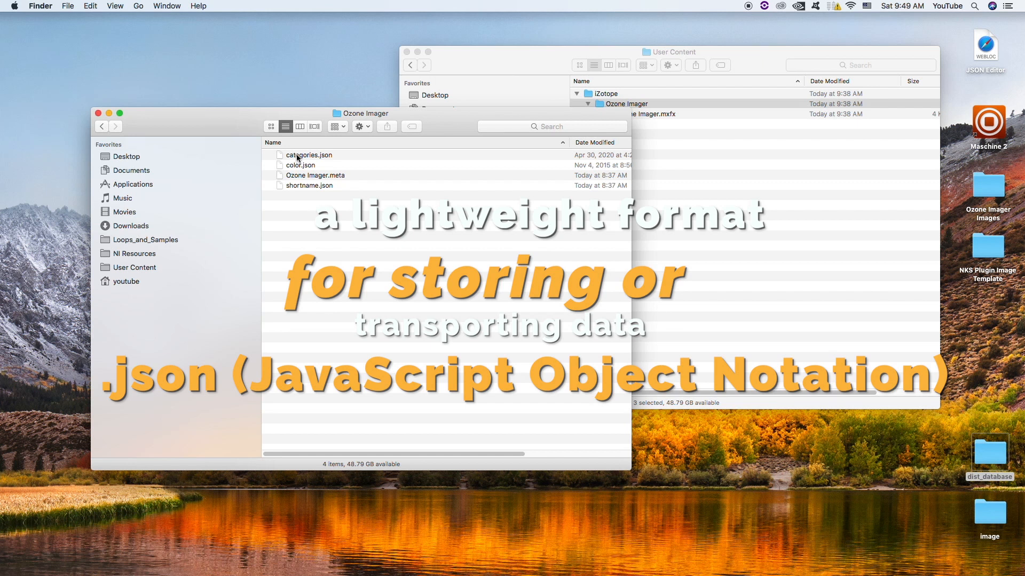
Open categories.json in TextEdit and examine its Vendor, Product, FileType and Categories entries
drag(284, 156, 560, 564)
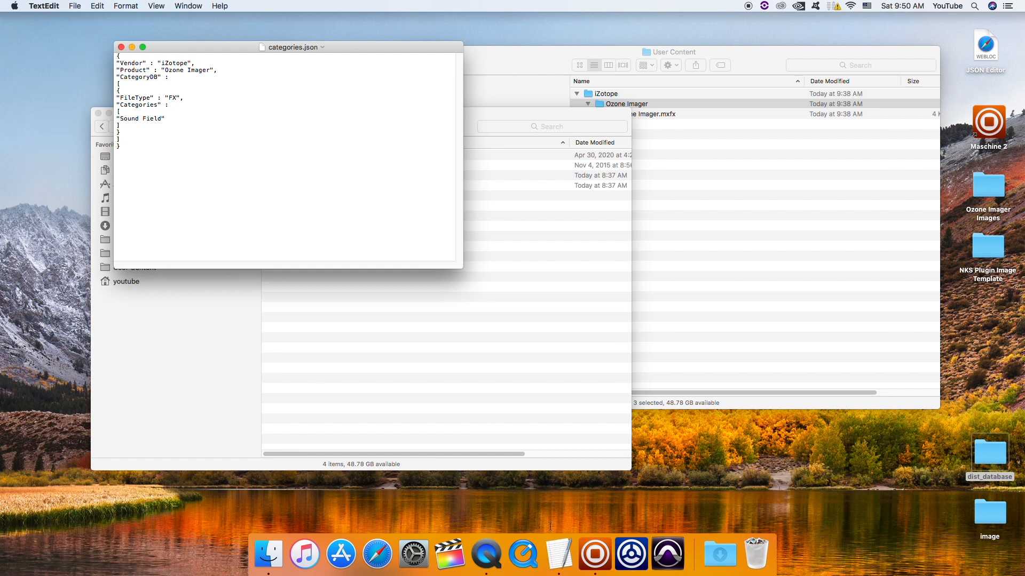
click(301, 163)
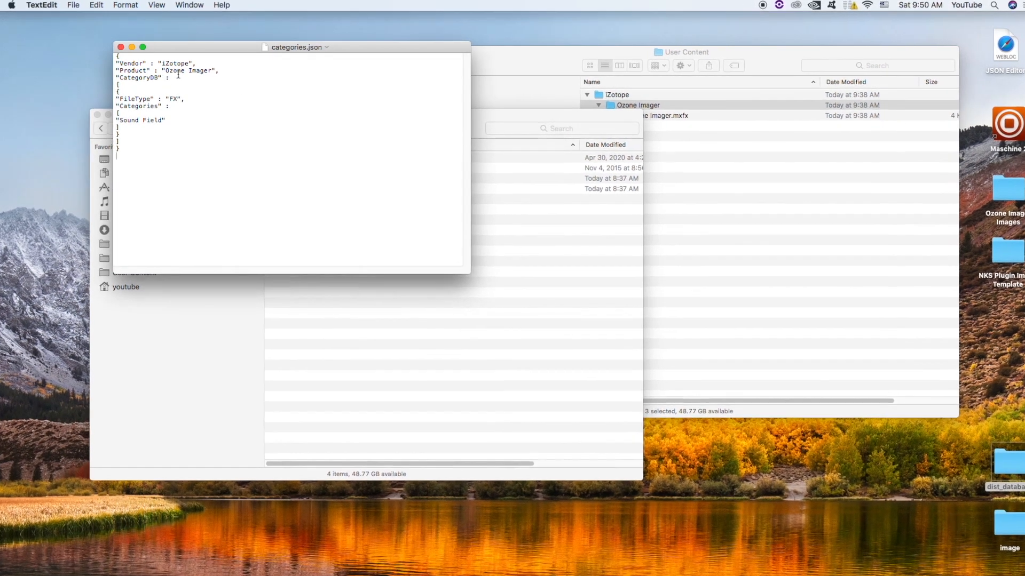
double_click(178, 72)
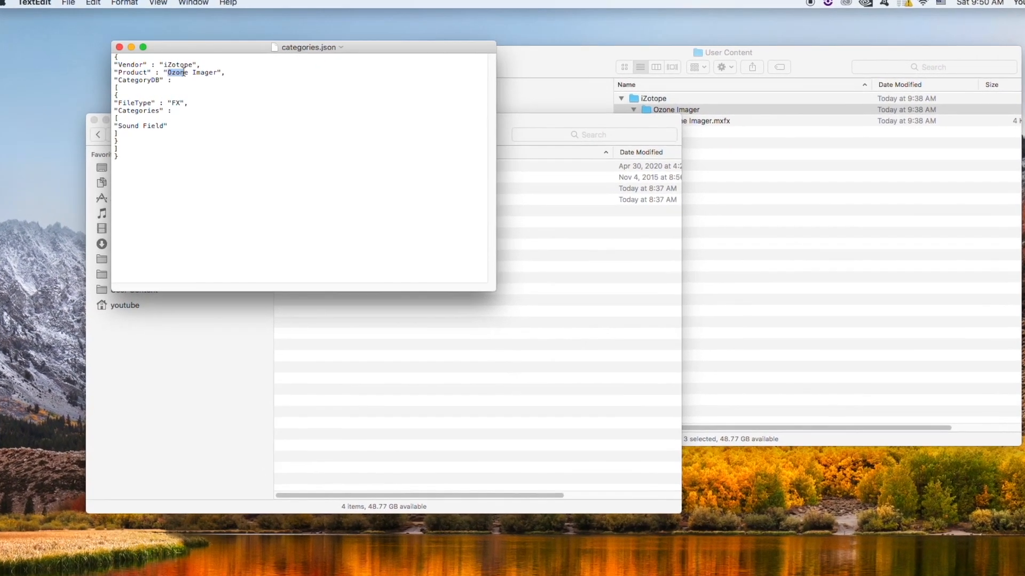
drag(183, 72, 220, 72)
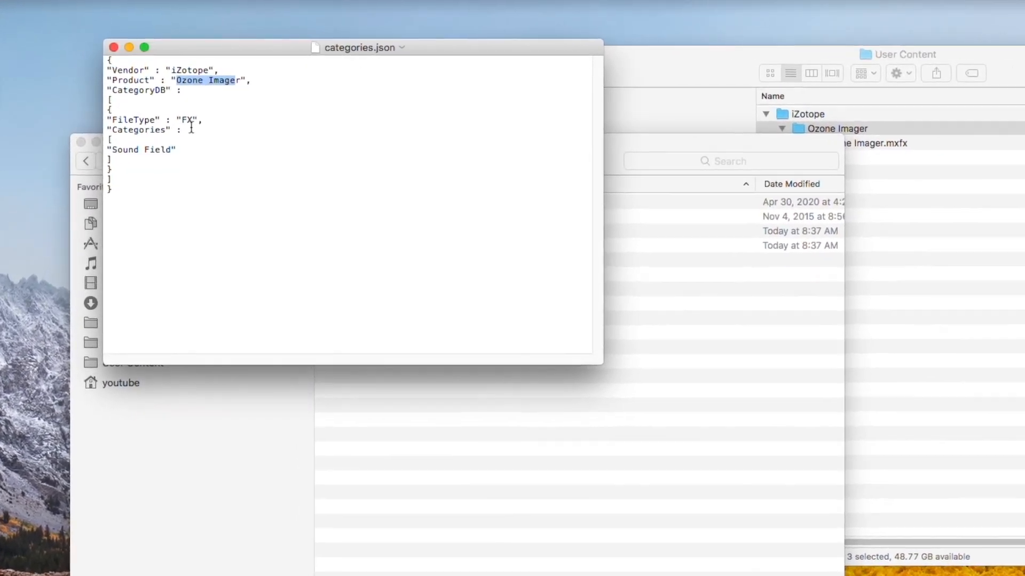
double_click(190, 122)
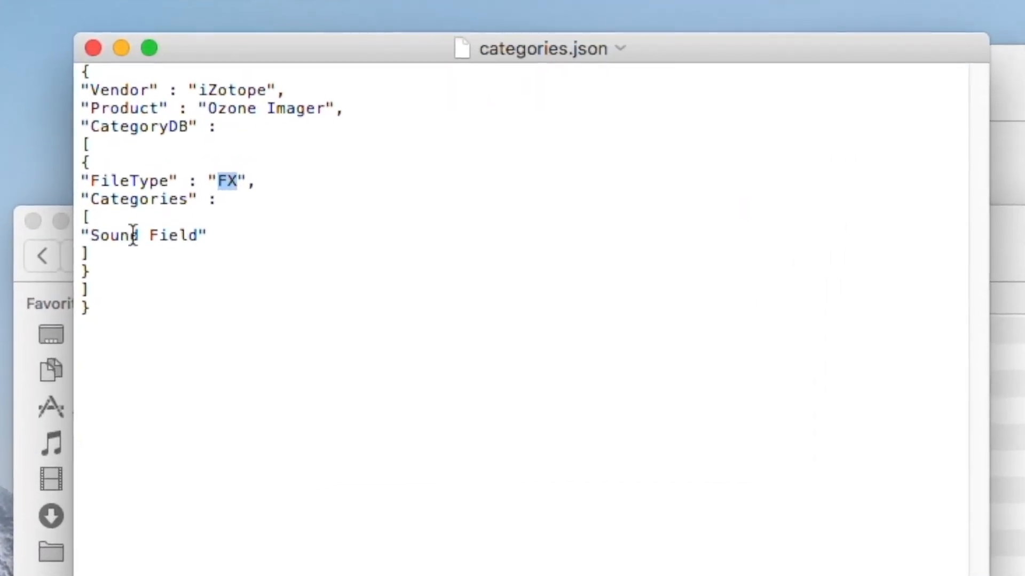
drag(90, 234, 198, 234)
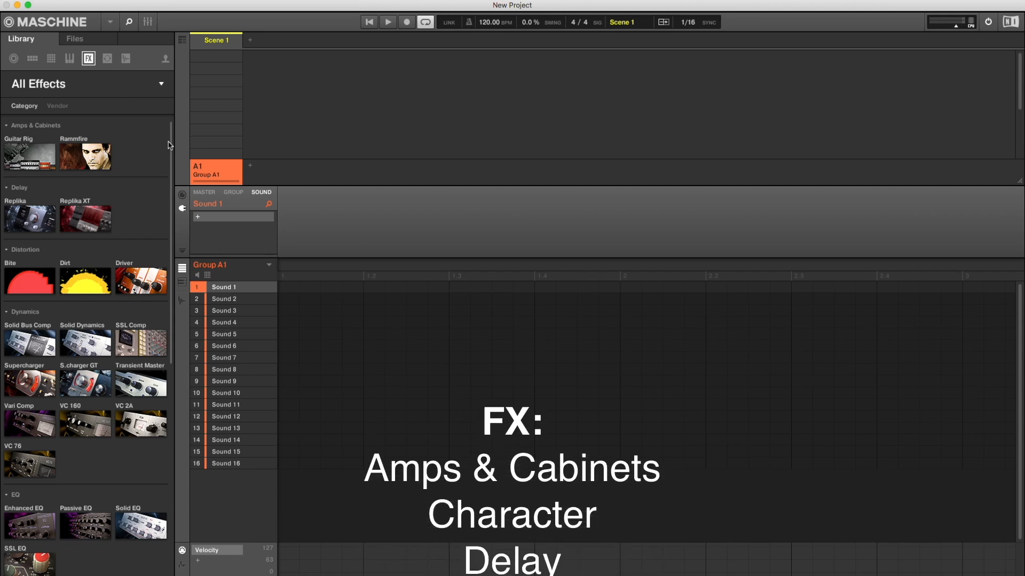
Switch to Maschine and browse the category headings in the library's effects and instruments
drag(174, 145, 174, 208)
click(69, 58)
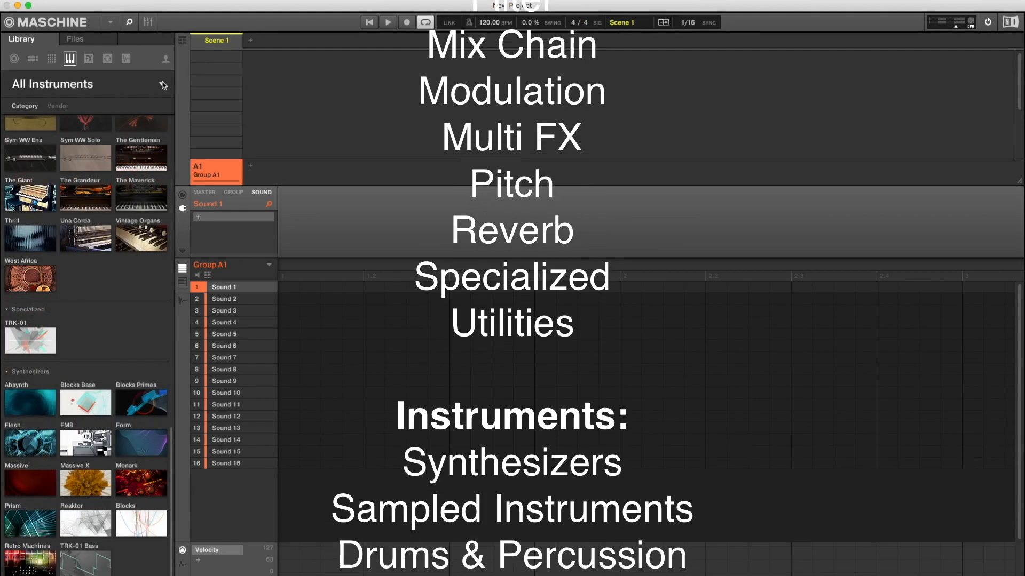
scroll(164, 140, up, 5)
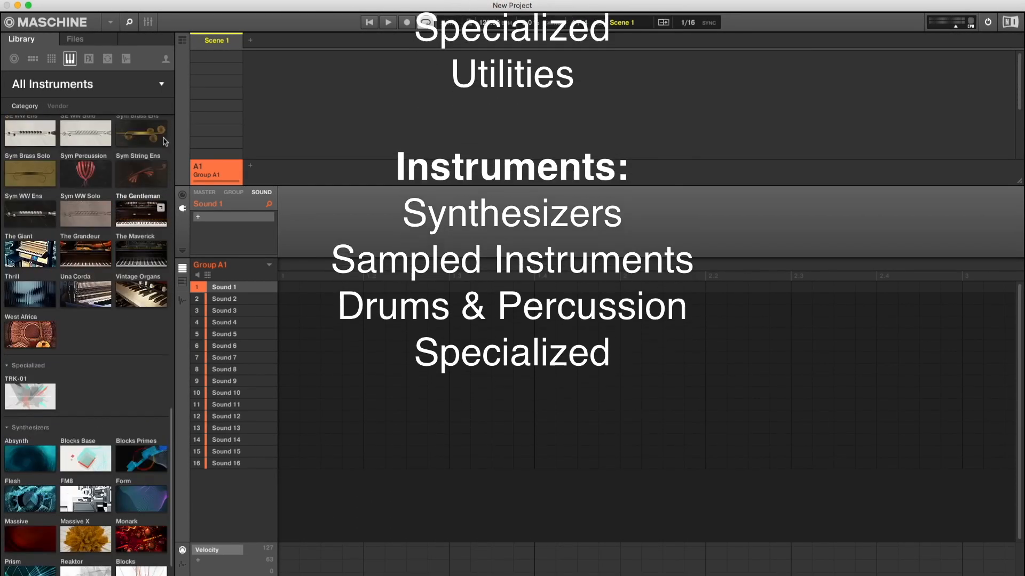
scroll(165, 140, up, 14)
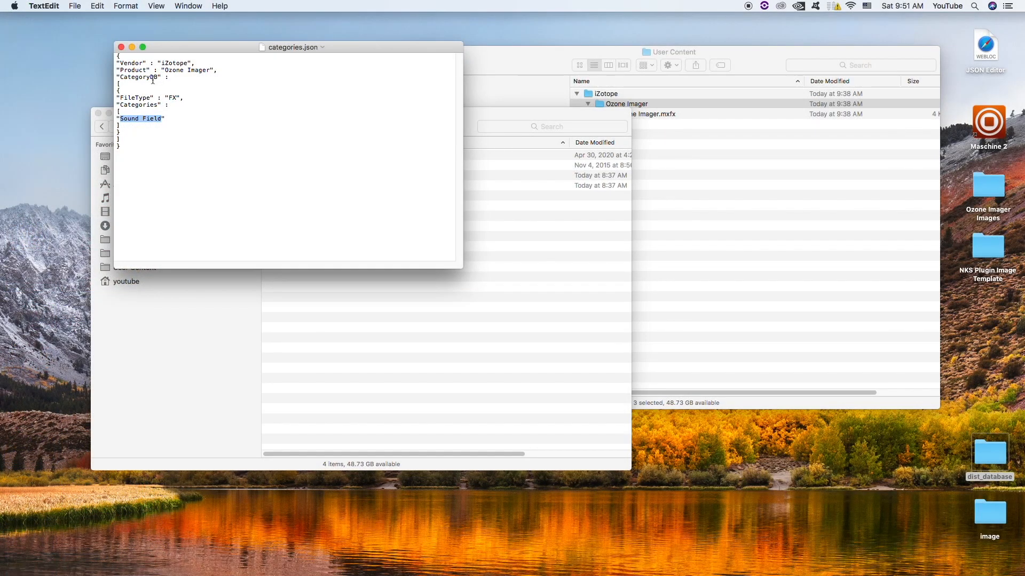
Close categories.json and open color.json from the Ozone Imager folder to examine its VB_bgcolor value
click(122, 47)
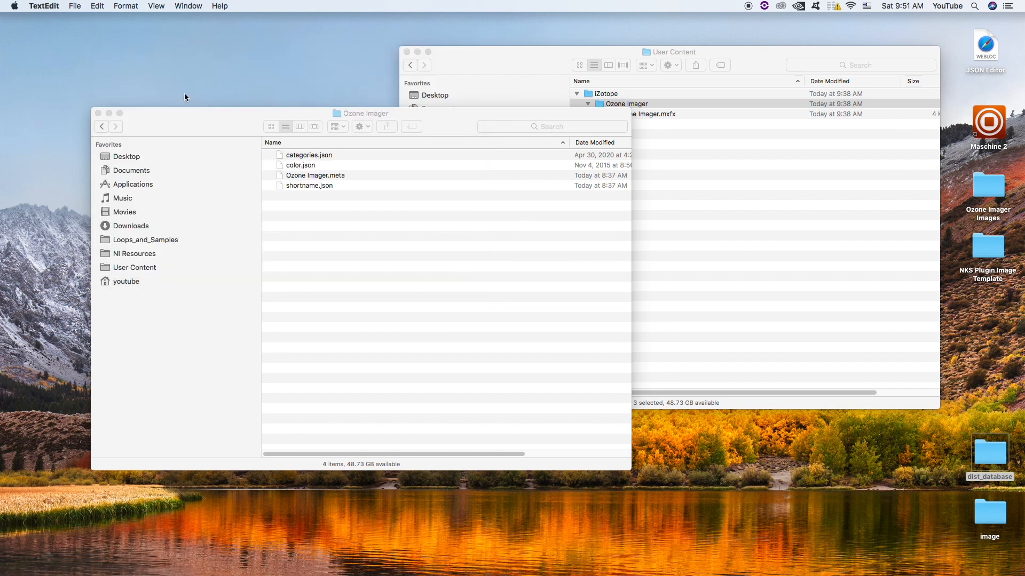
click(318, 223)
double_click(287, 167)
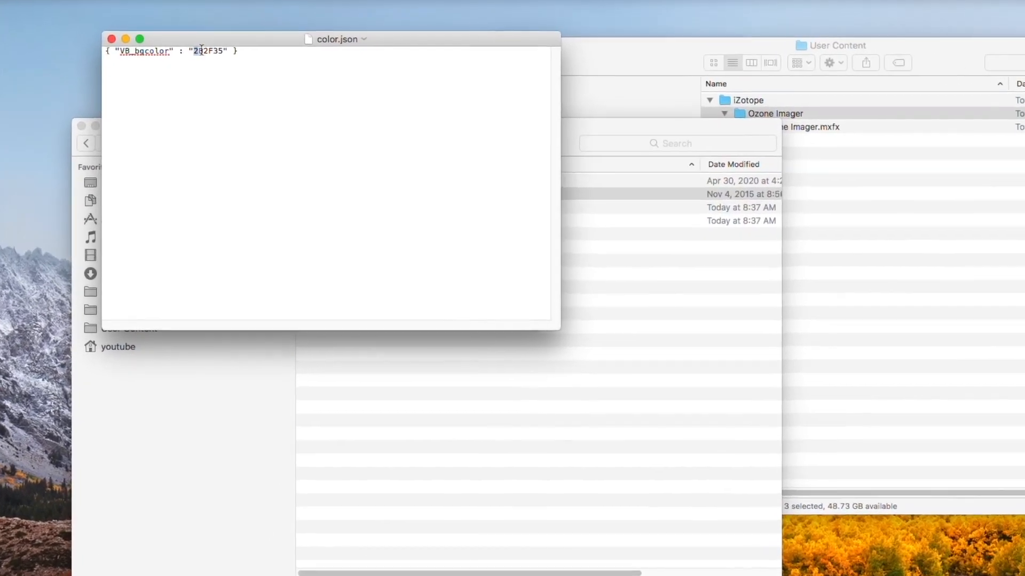
Look up the colour code 2B2F35 from color.json with a web search in Safari
double_click(207, 56)
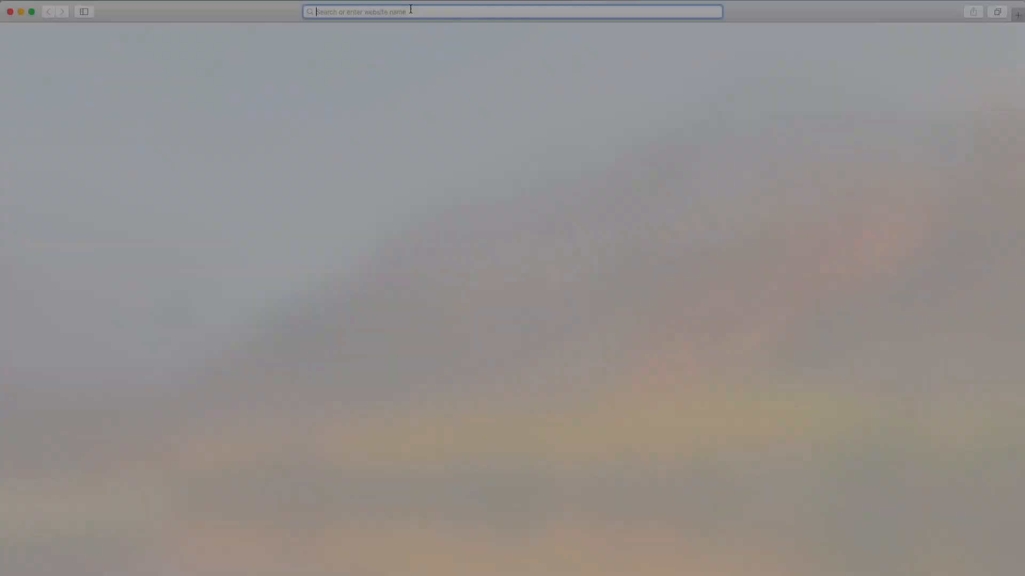
text(2B2F35)
key(Return)
click(160, 141)
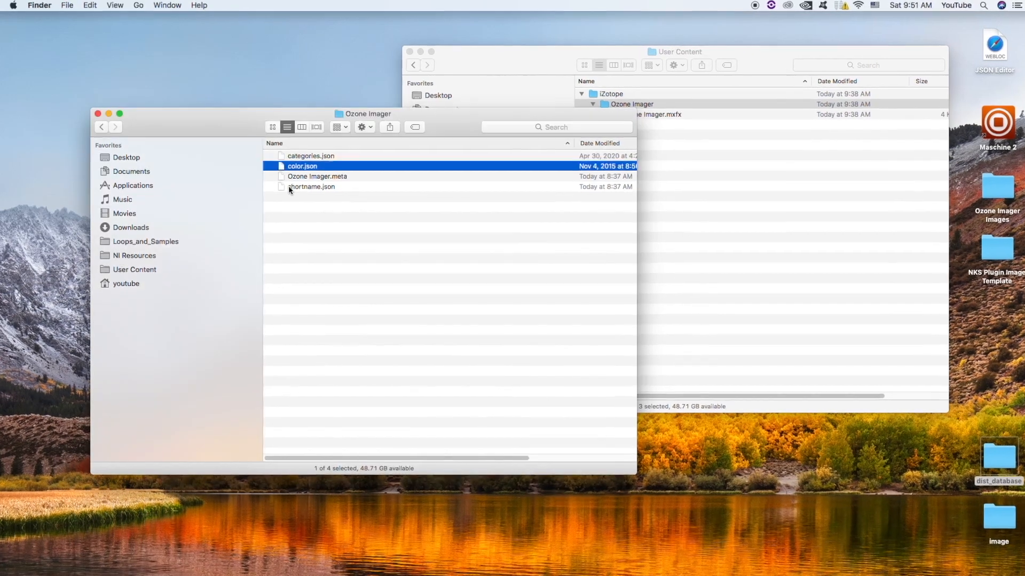
Examine the short names in shortname.json and the vendor, name and type entries in Ozone Imager.meta, closing each file
double_click(288, 186)
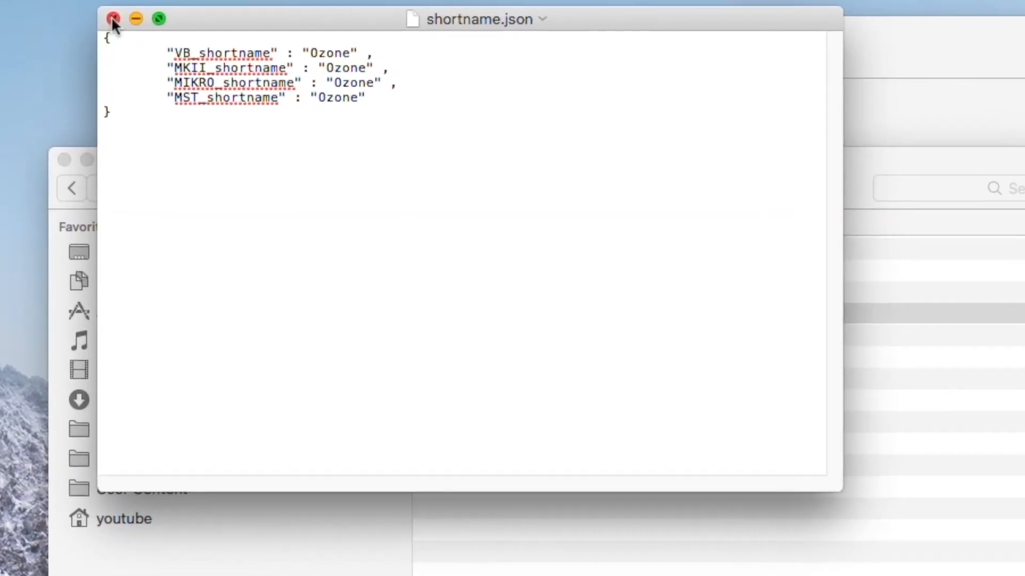
click(110, 10)
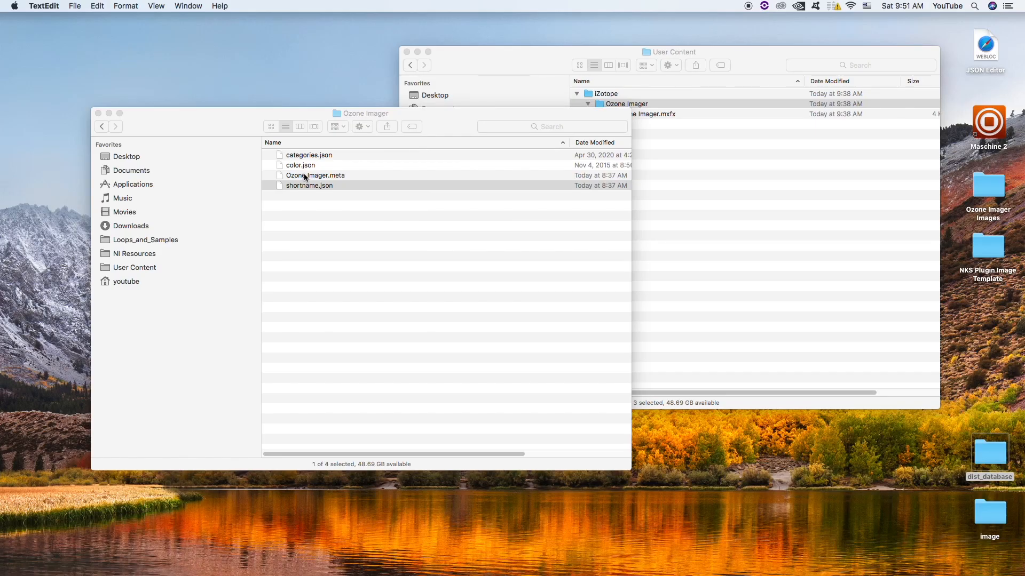
click(299, 178)
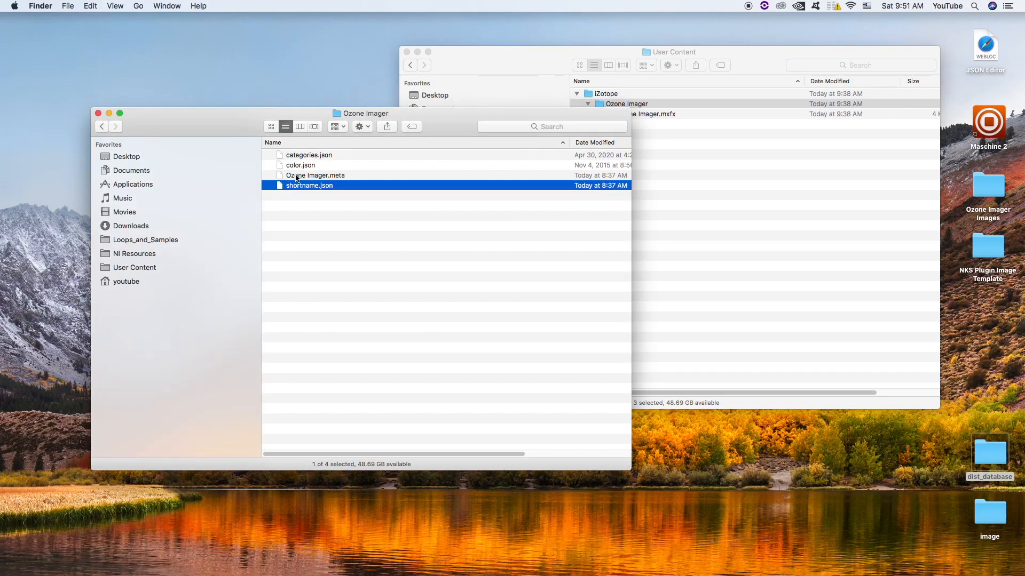
click(299, 178)
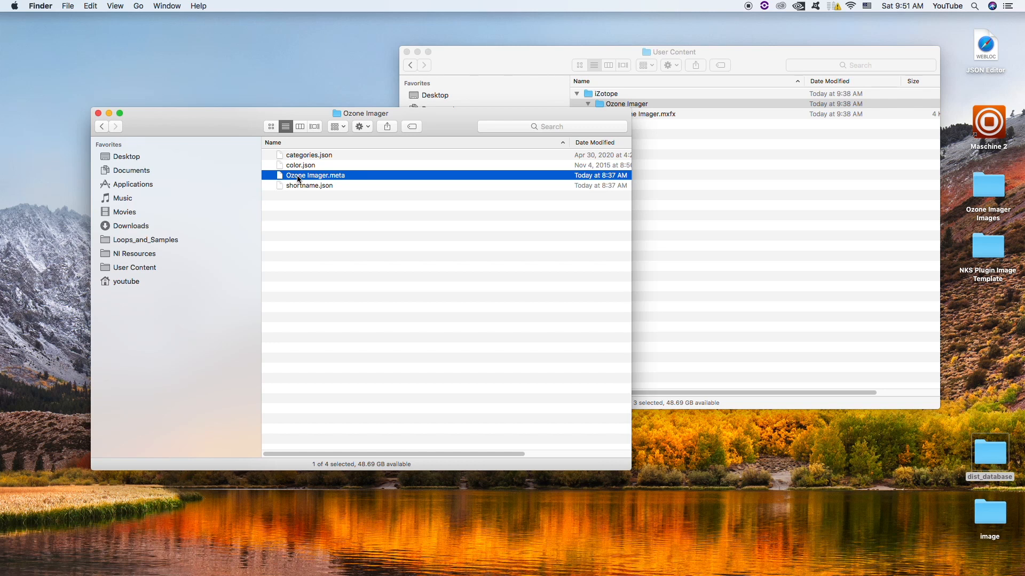
double_click(298, 177)
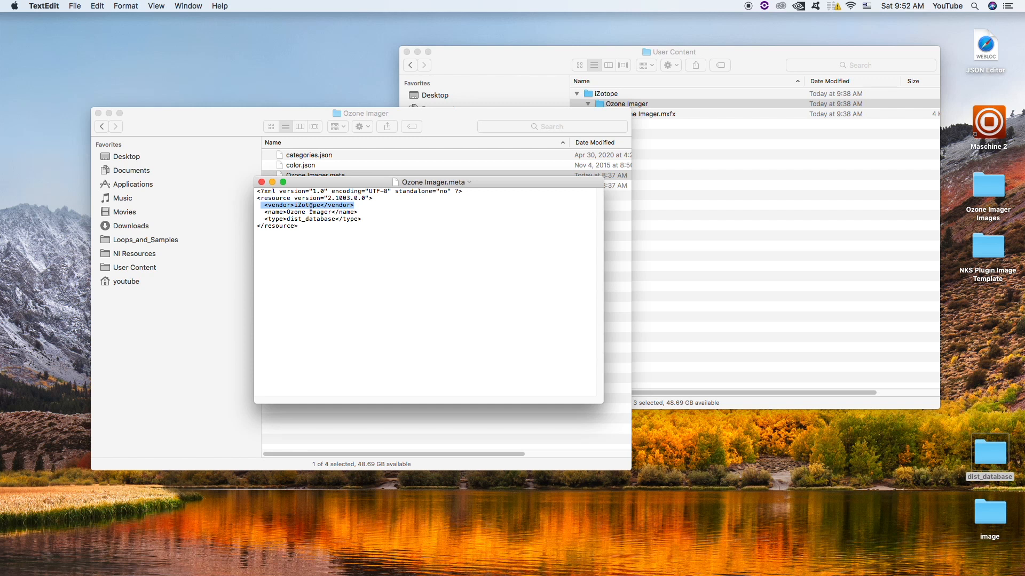
drag(264, 212, 364, 212)
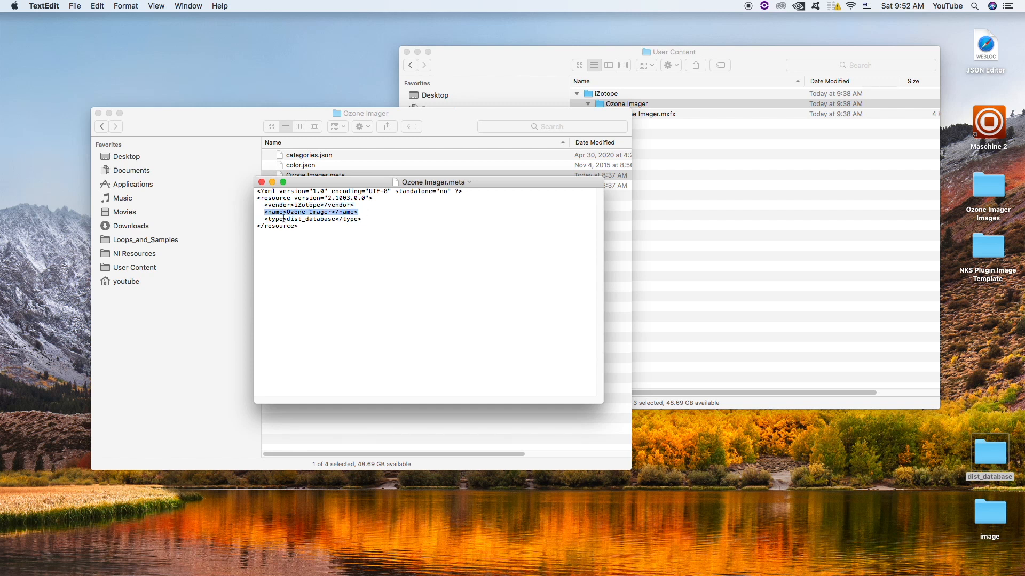
drag(287, 219, 337, 220)
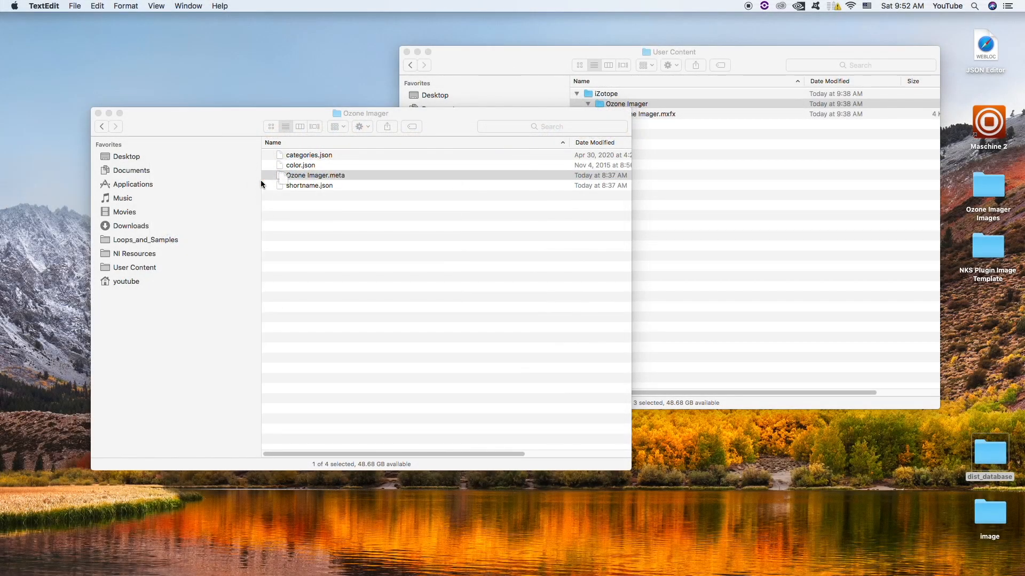
click(378, 261)
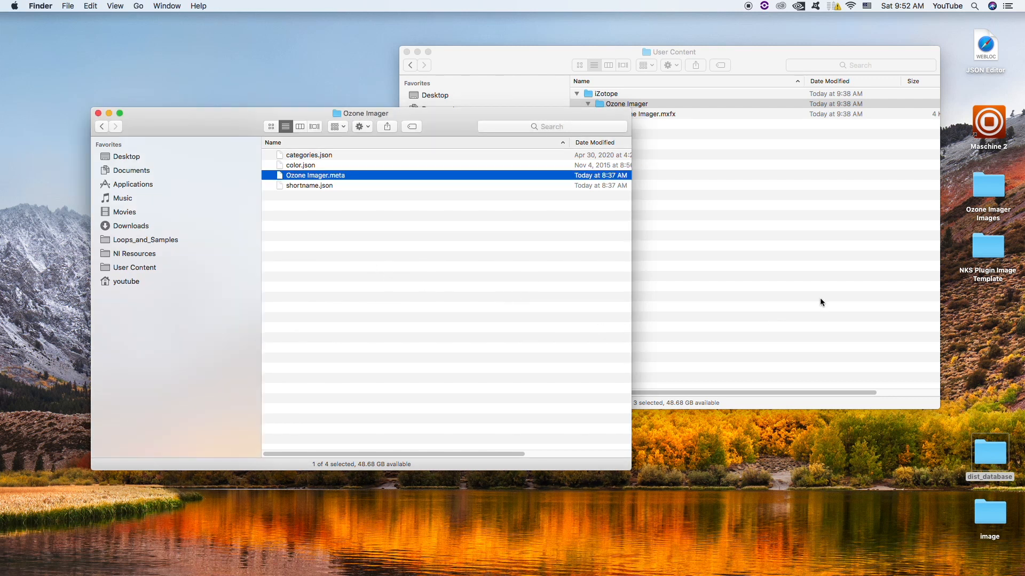
Open the JSON Editor website from the desktop and load categories.json from the dist_database Ozone Imager folder on disk
click(981, 51)
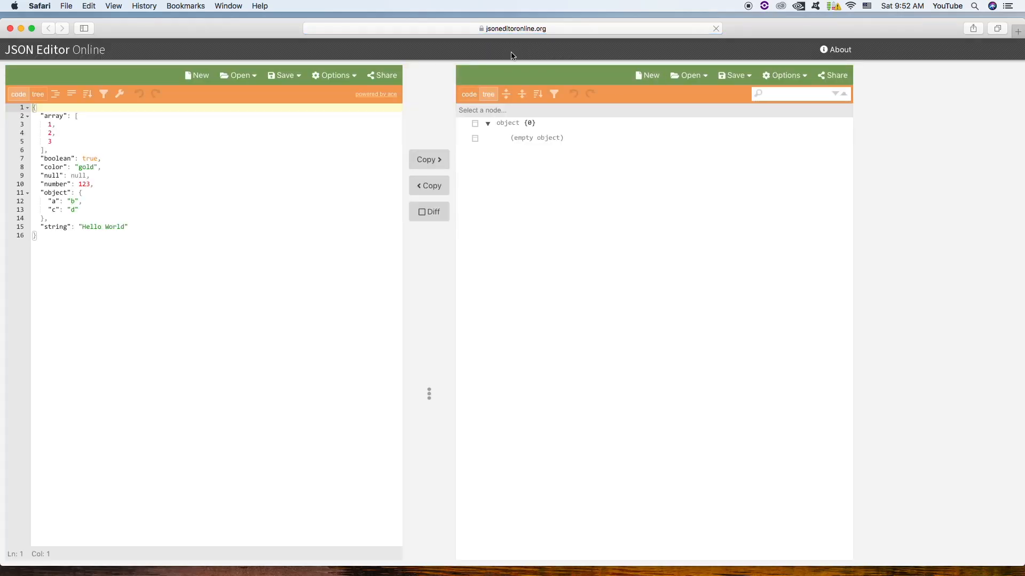
click(238, 75)
click(224, 265)
drag(199, 32, 210, 30)
click(265, 69)
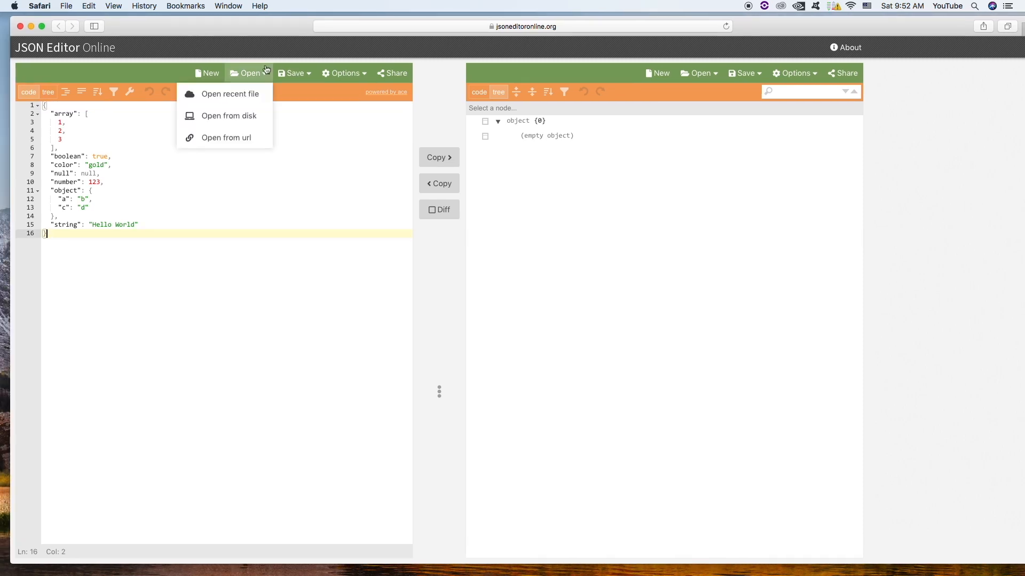
click(235, 117)
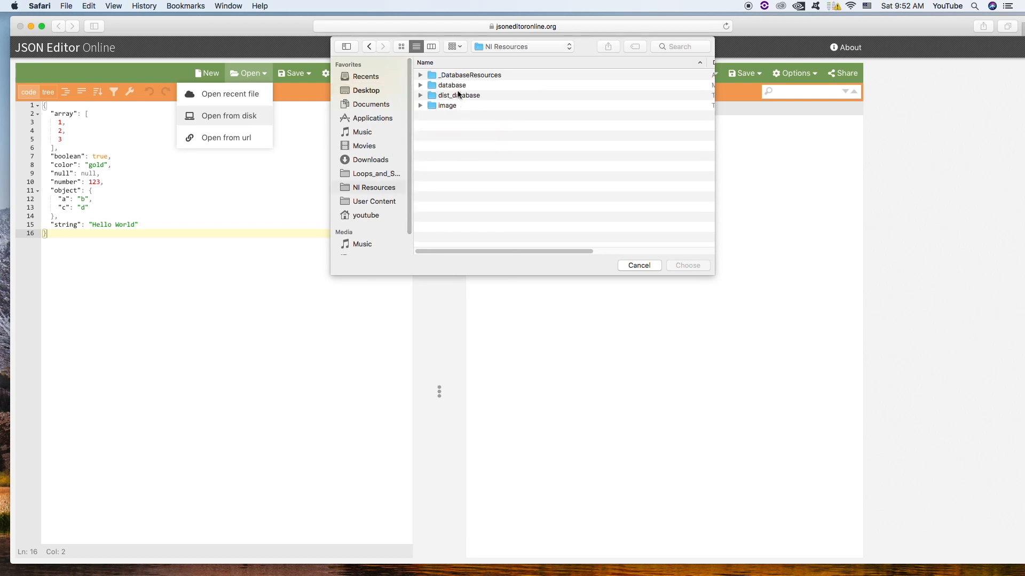
double_click(457, 95)
double_click(459, 76)
double_click(472, 75)
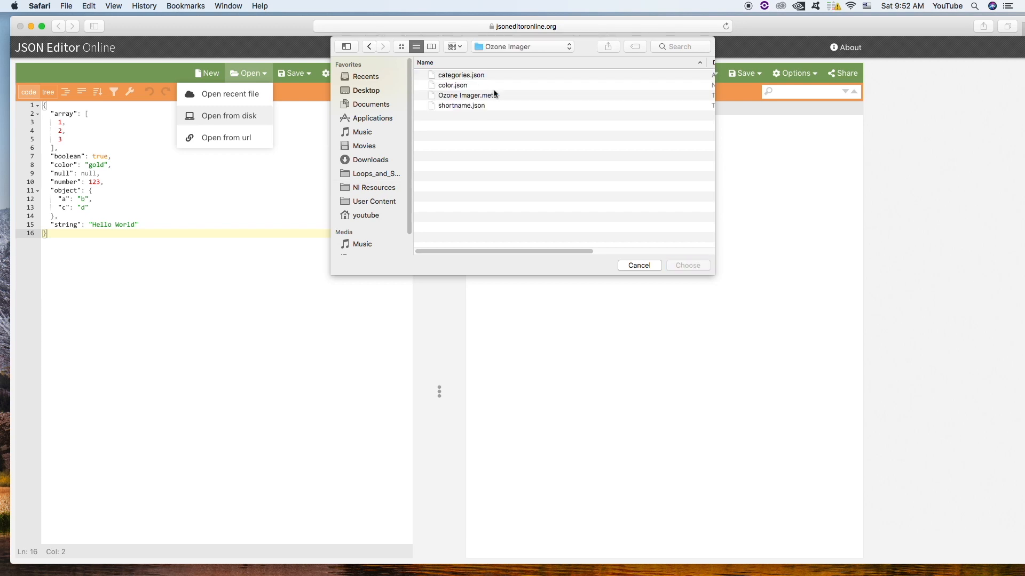
double_click(458, 77)
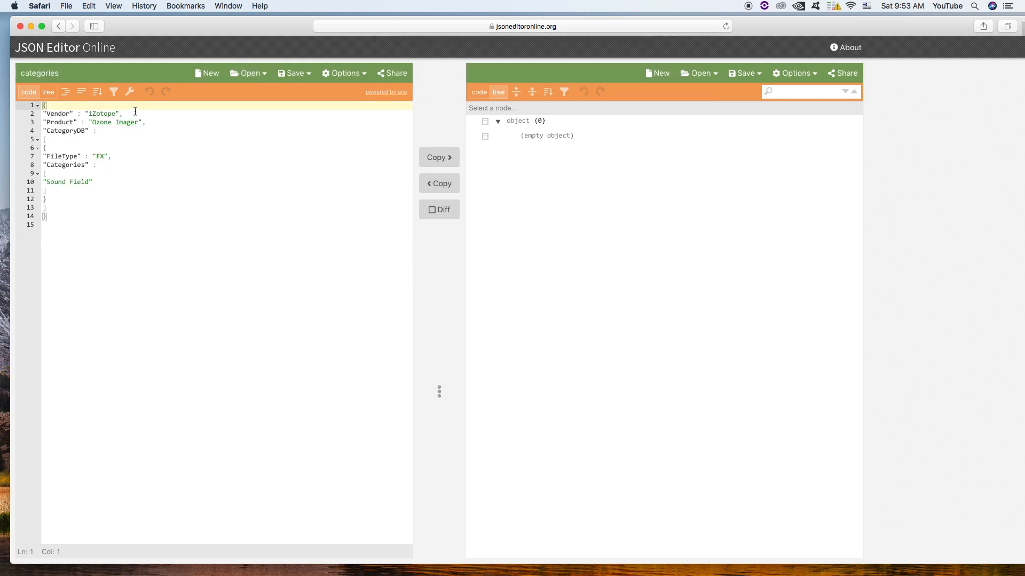
Review the Vendor, Product, FileType and Categories values in the loaded categories file
click(88, 182)
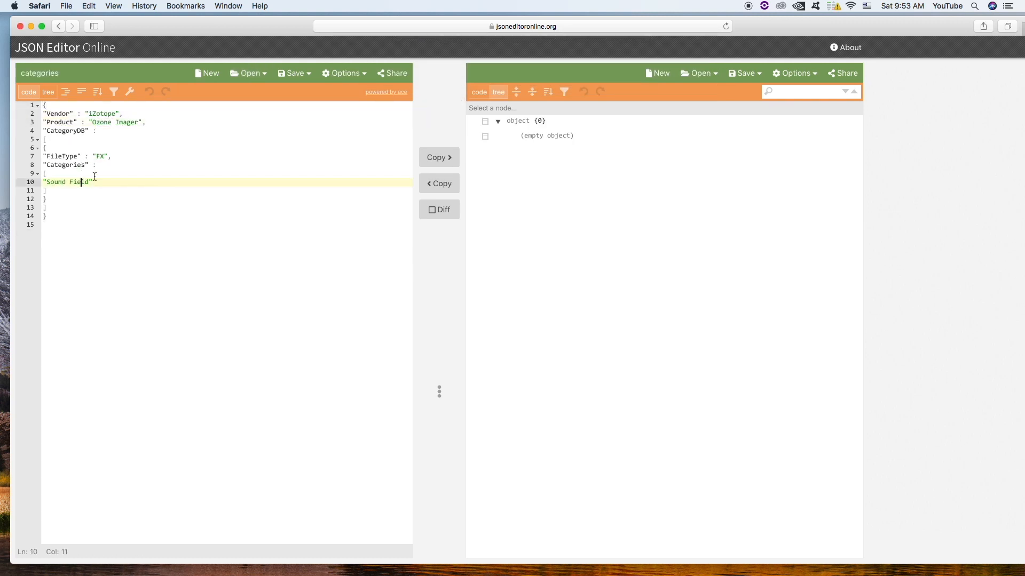
click(100, 114)
drag(108, 123, 118, 122)
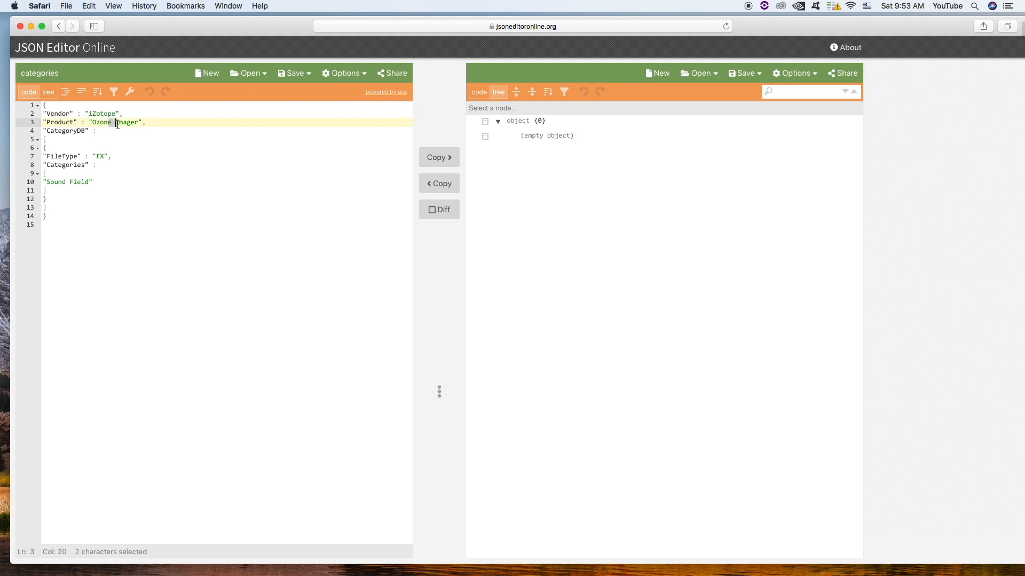
drag(99, 155, 107, 156)
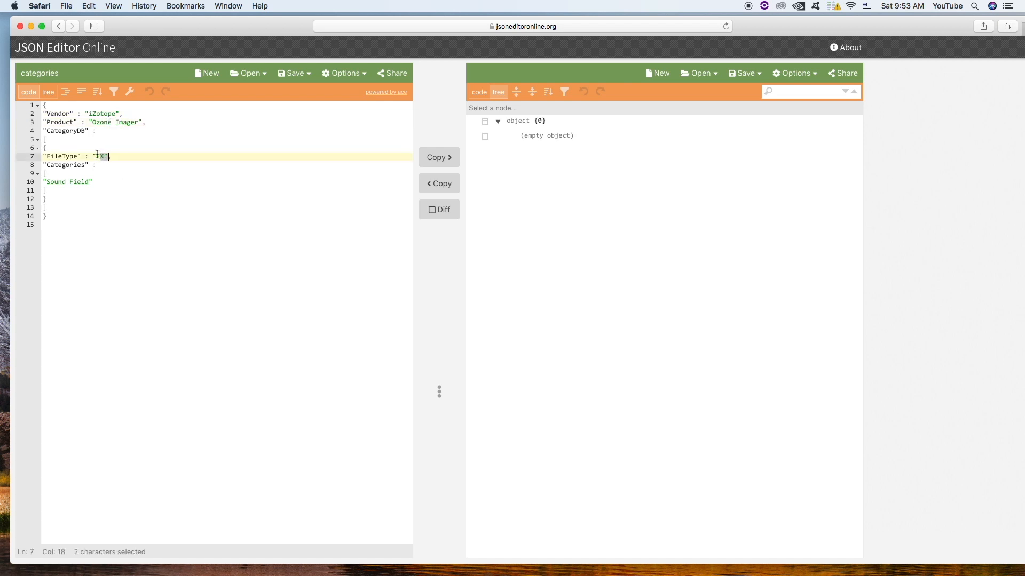
drag(98, 155, 101, 155)
drag(51, 182, 89, 182)
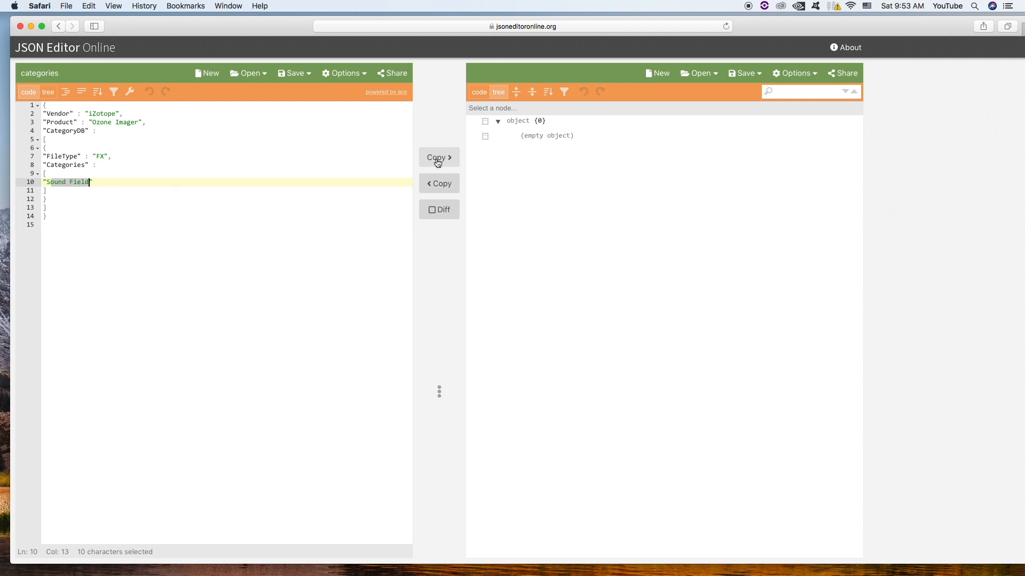
Save the document to disk as categories, allowing downloads from jsoneditoronline.org
click(292, 74)
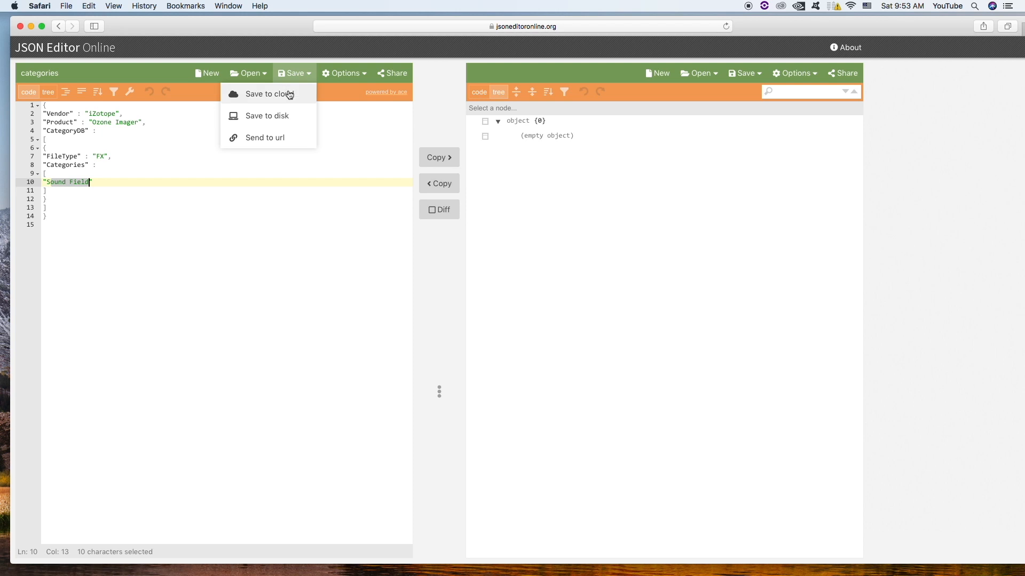
click(284, 117)
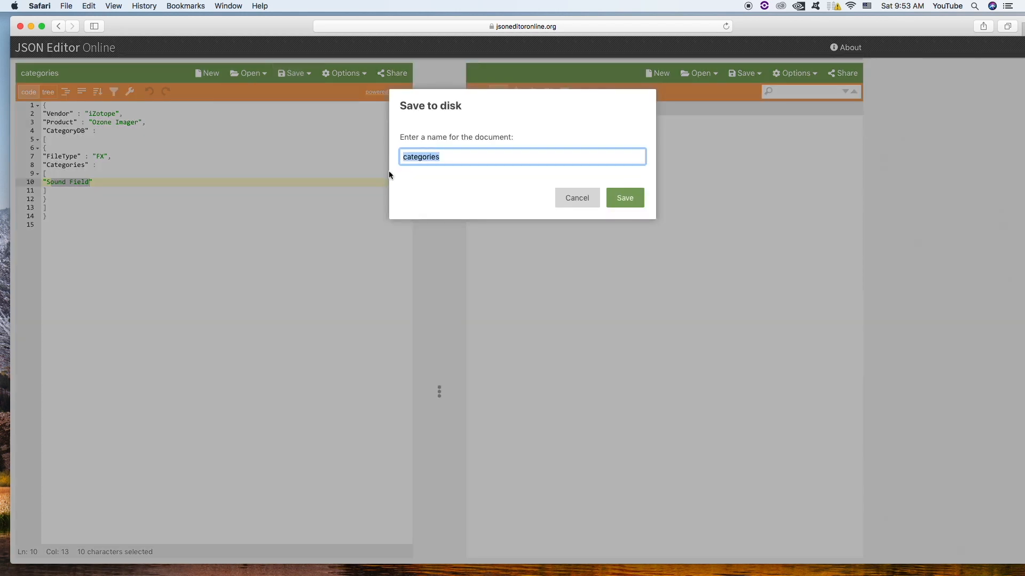
click(510, 156)
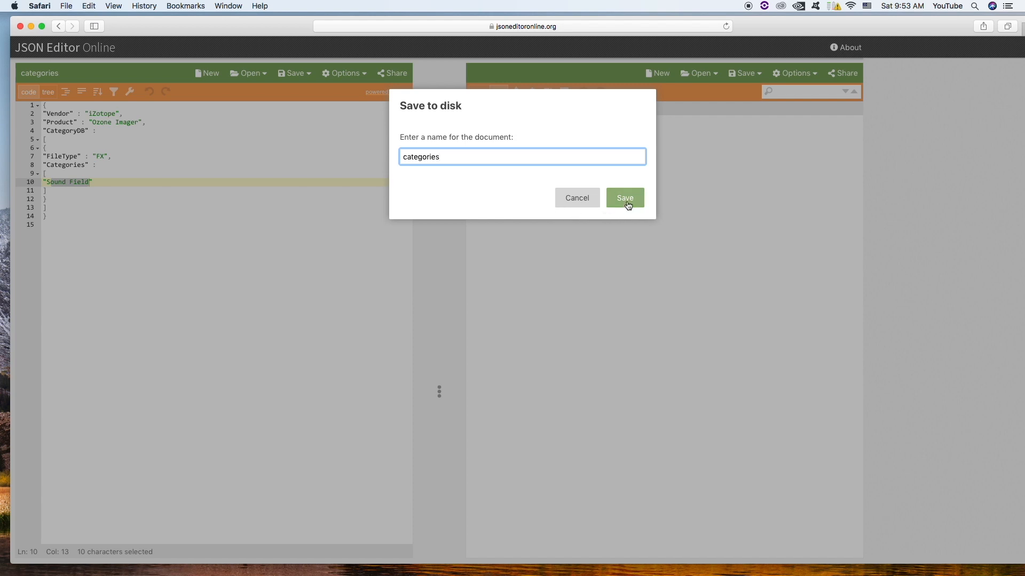
click(627, 203)
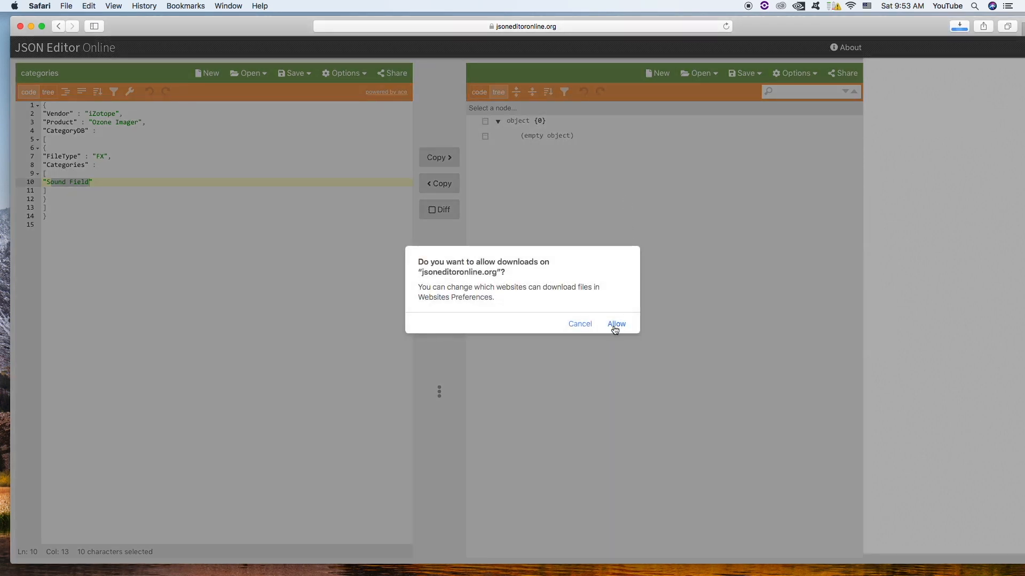
click(616, 324)
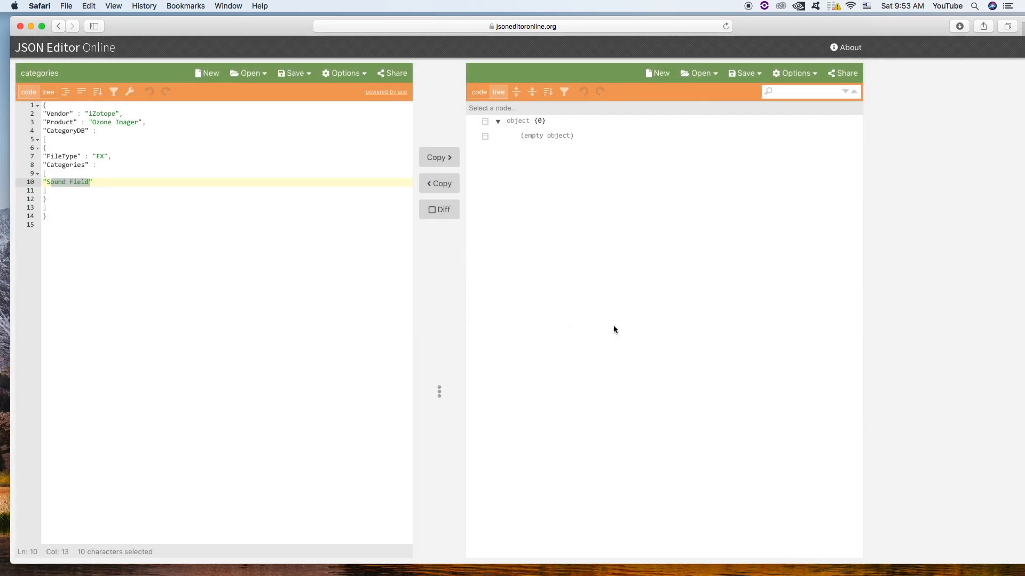
Locate the downloaded categories.json, check its contents in TextEdit, and quit TextEdit and Safari
click(959, 26)
click(1009, 71)
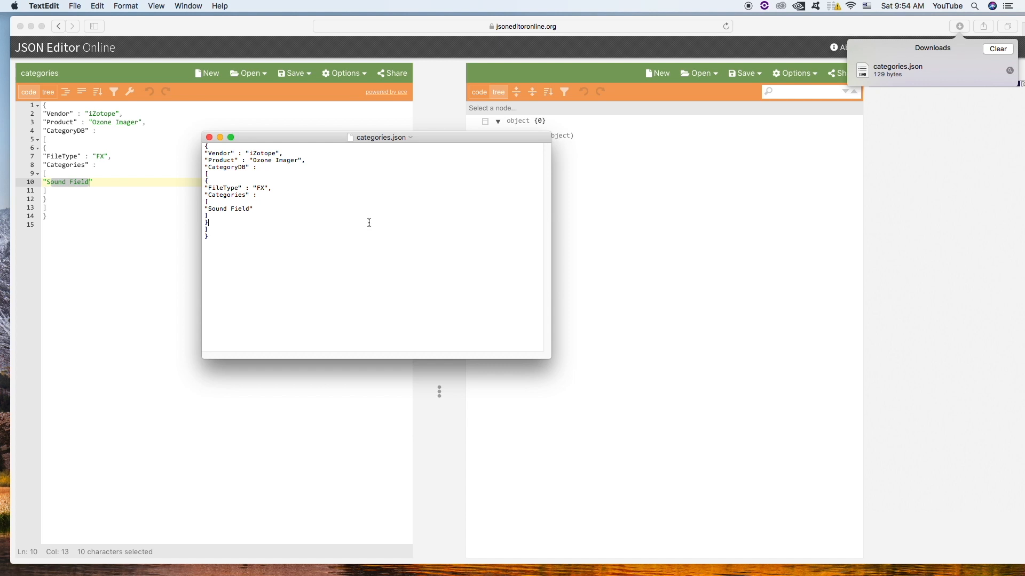
key(super+q)
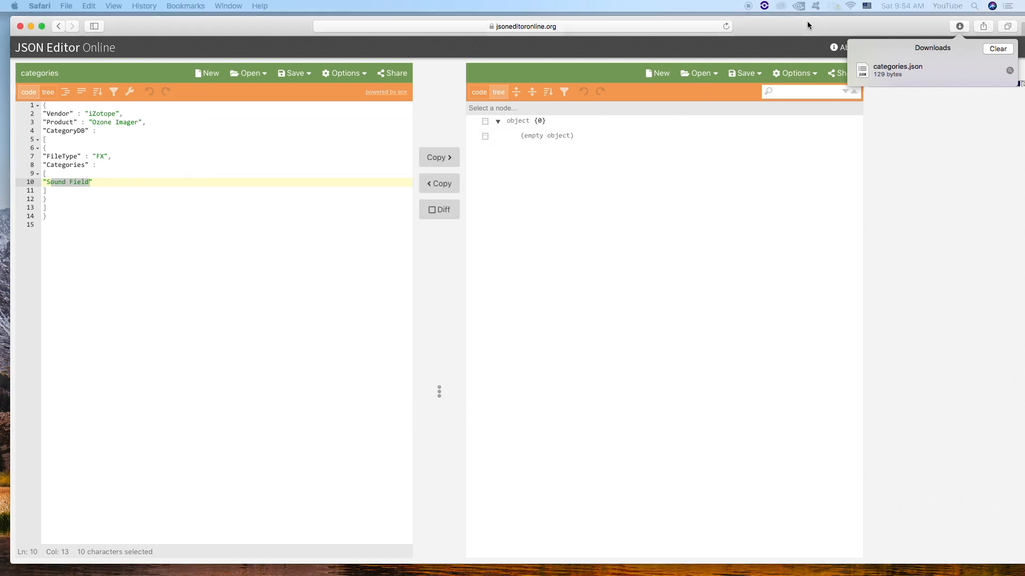
key(super+q)
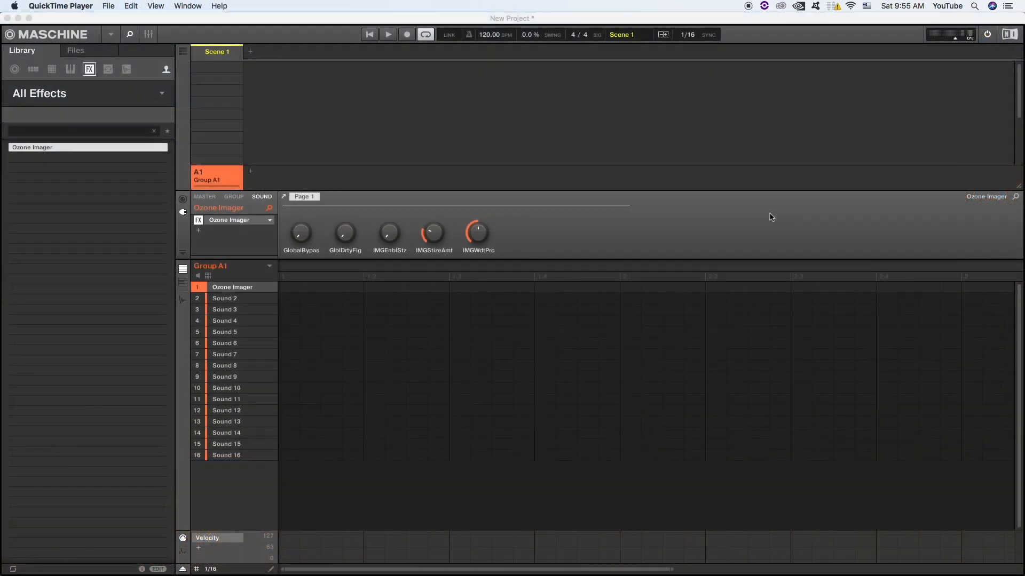
Restart Maschine, discarding the changes to the open project
click(771, 217)
key(super+q)
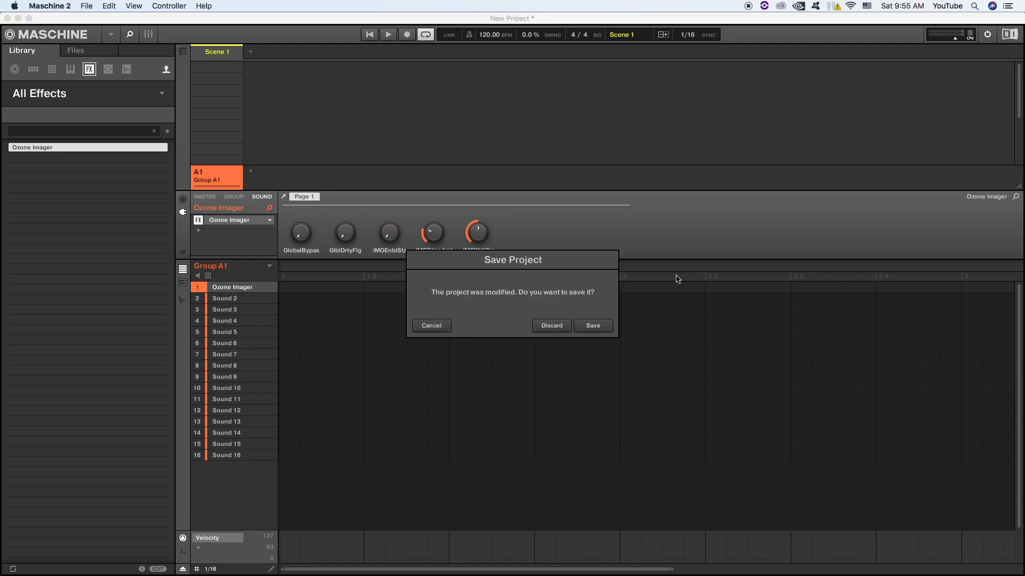
click(546, 326)
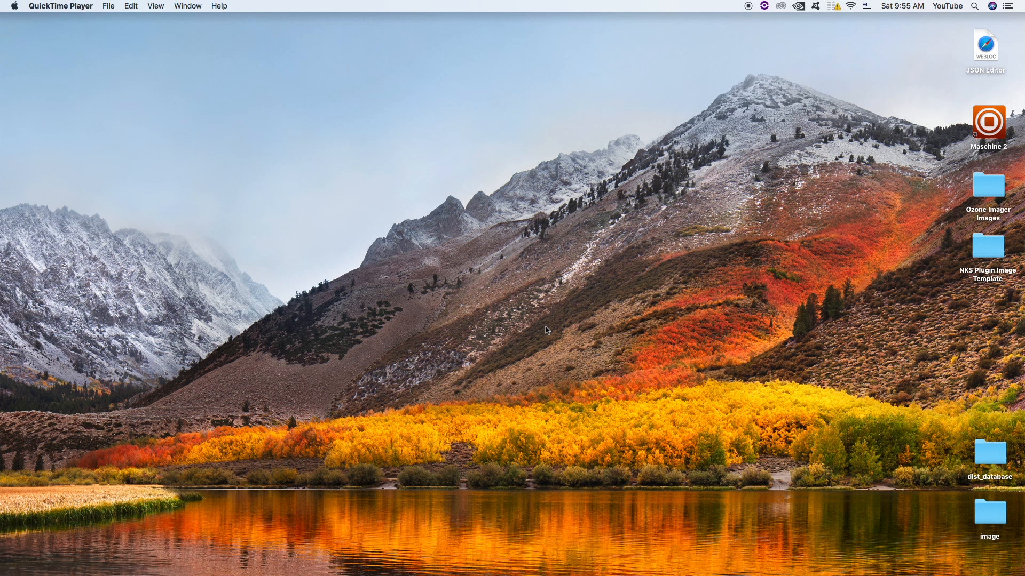
mouse_move(688, 574)
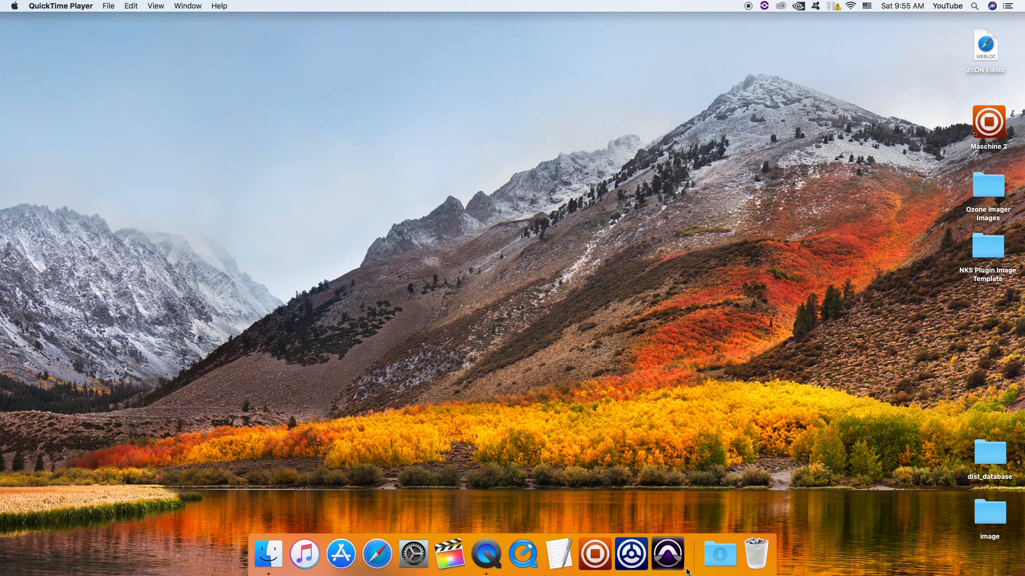
click(596, 564)
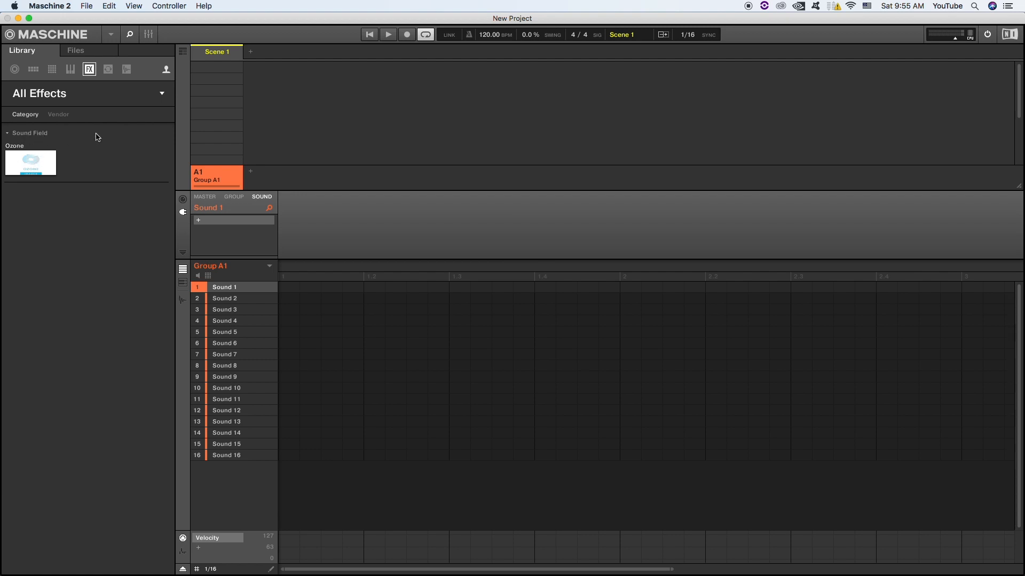
Check the user effects library and open the Ozone product under the Sound Field category
click(162, 94)
click(164, 96)
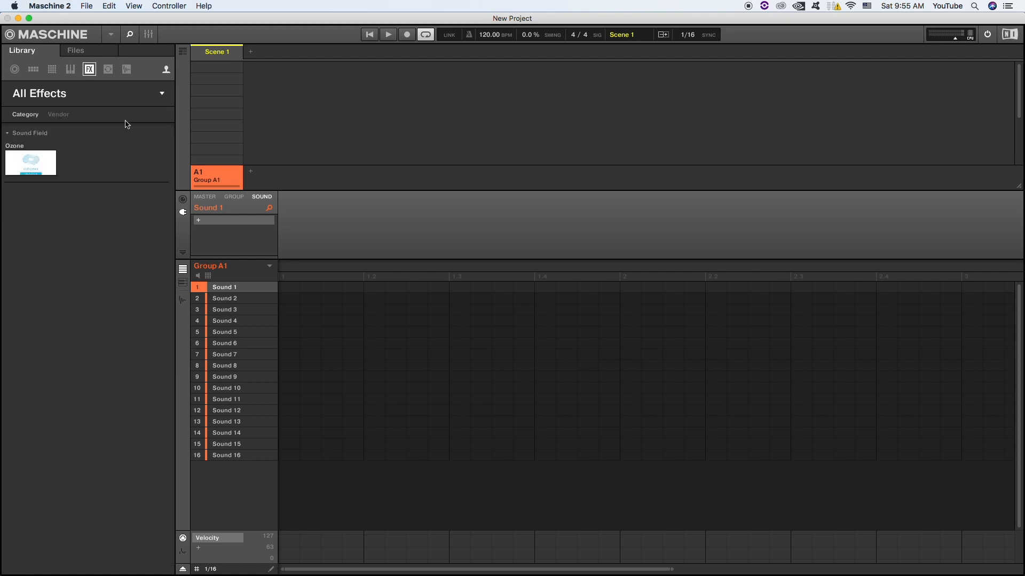
click(25, 159)
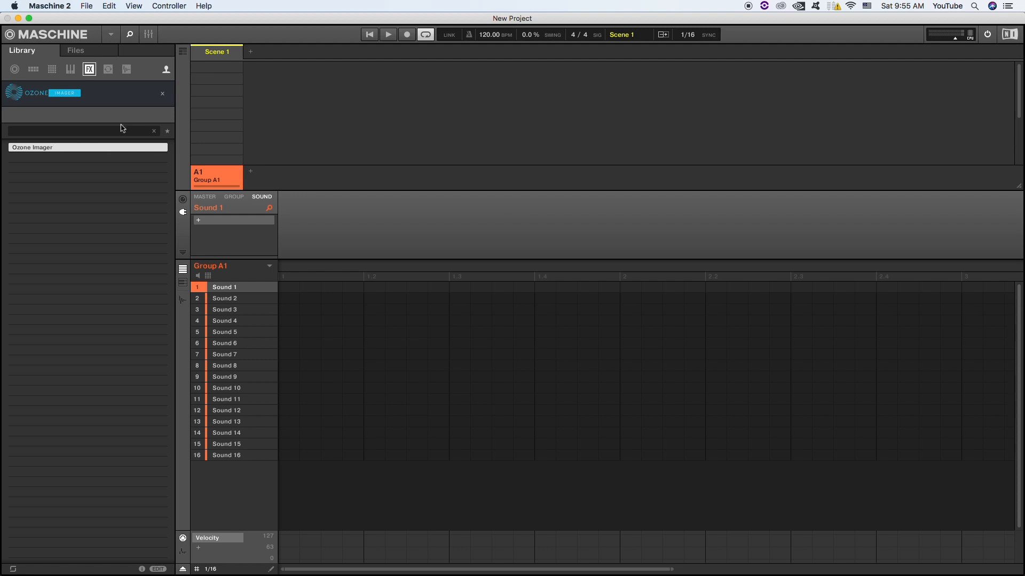
Switch to Finder and open the dist_database folder inside NI Resources in a new window
key(super+Tab)
key(Tab)
key(super+shift+Tab)
key(super+Tab)
key(super+n)
click(168, 267)
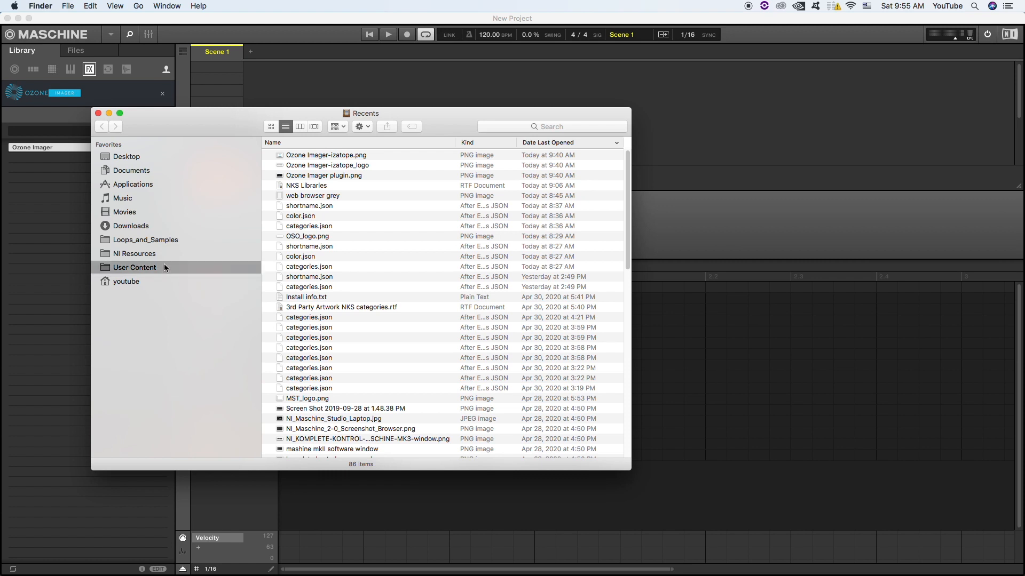
click(166, 255)
double_click(315, 178)
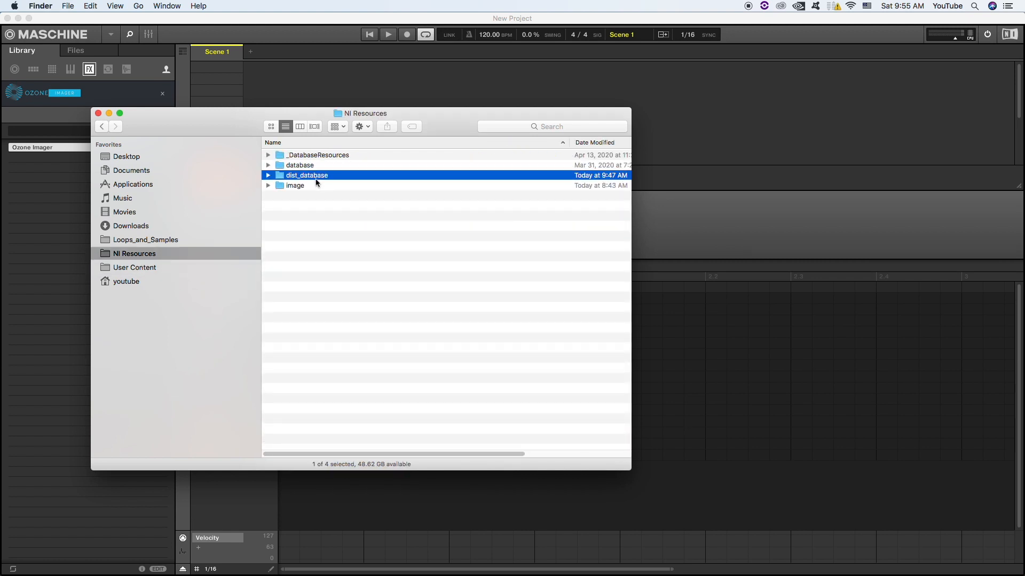
Open categories.json in iZotope's Ozone Imager database folder and compare its Sound Field entry with the product category in Maschine's effects library
double_click(309, 155)
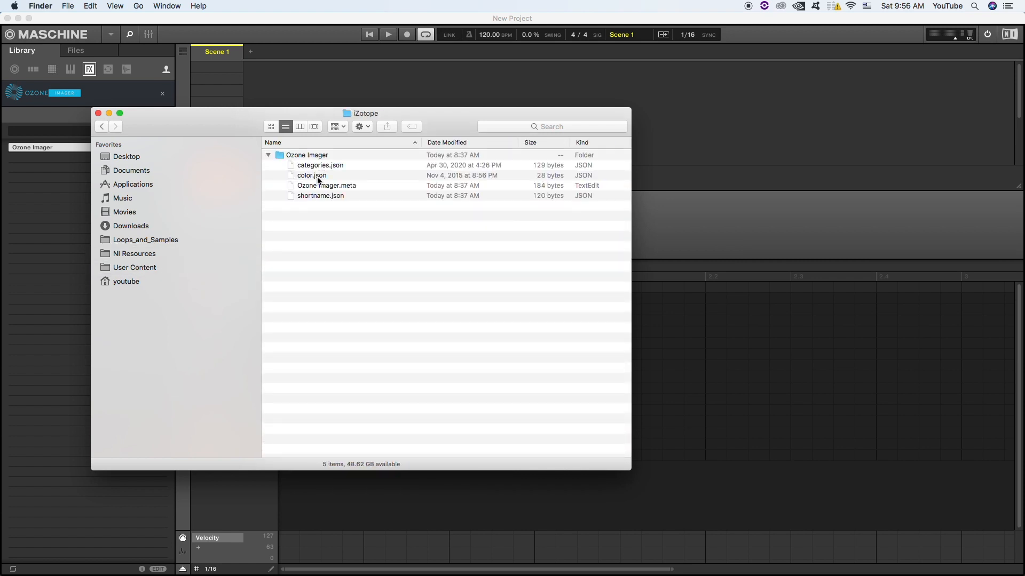
double_click(319, 166)
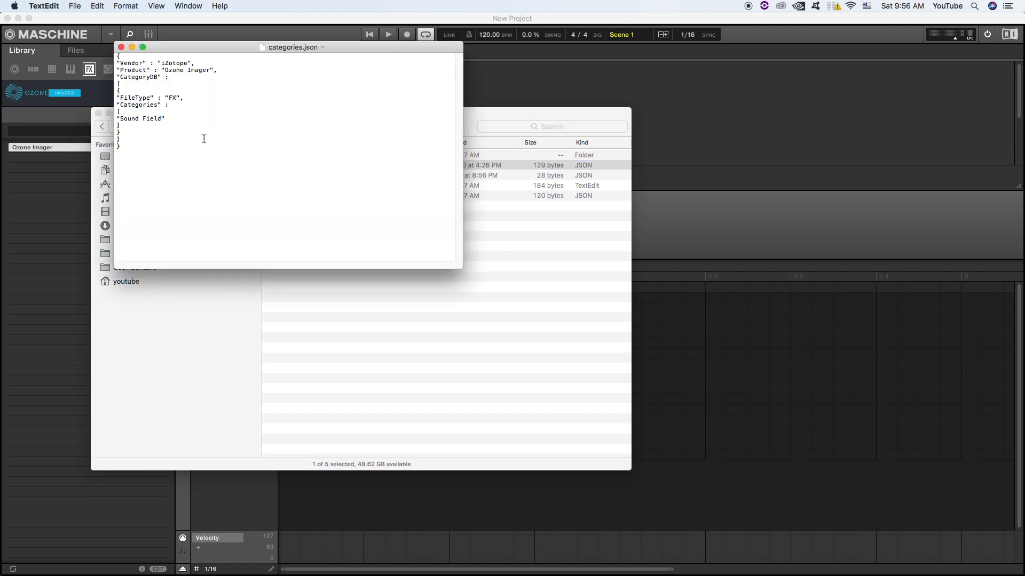
drag(121, 118, 165, 119)
click(64, 121)
click(163, 94)
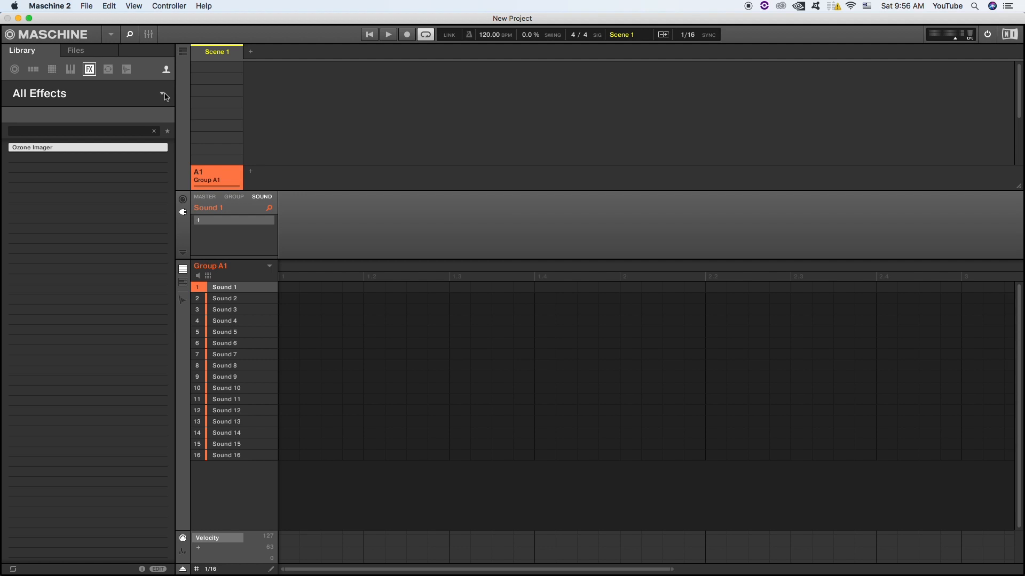
click(163, 95)
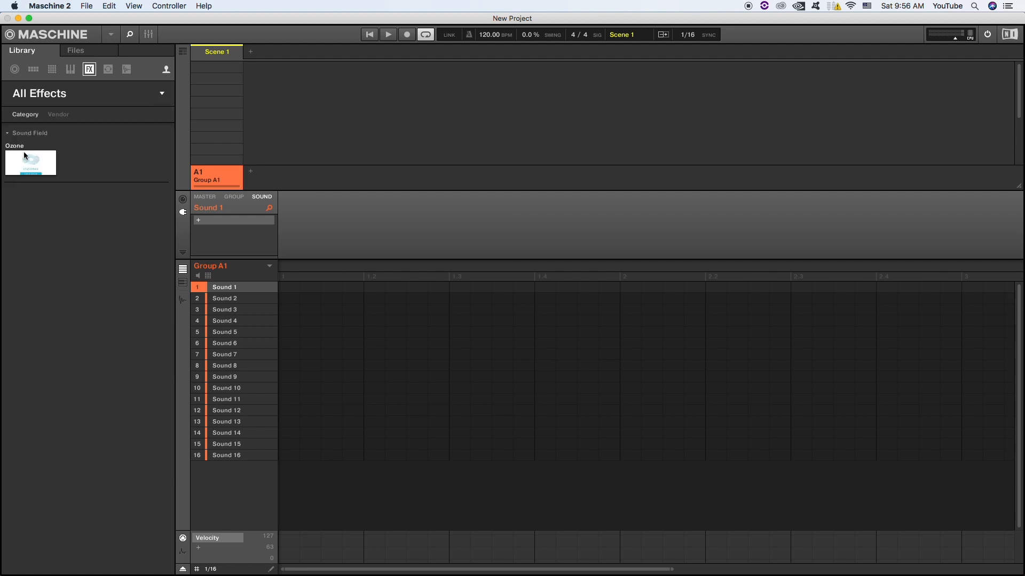
Return to TextEdit, move the categories.json window aside, and open shortname.json from Finder to check its MST_shortname entry
key(super+Tab)
key(super+Tab)
key(super+shift+Tab)
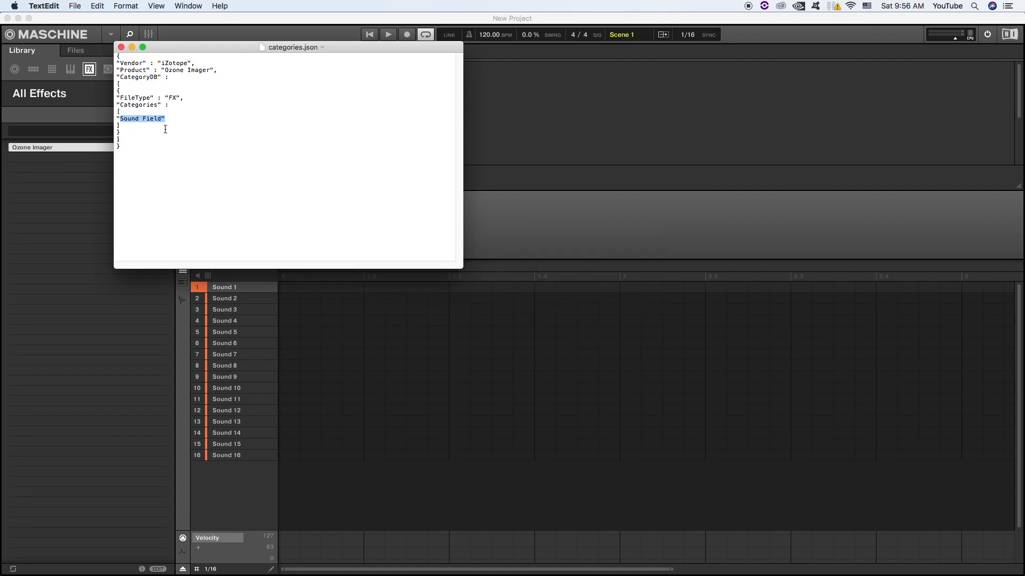
drag(193, 47, 284, 73)
key(super+Tab)
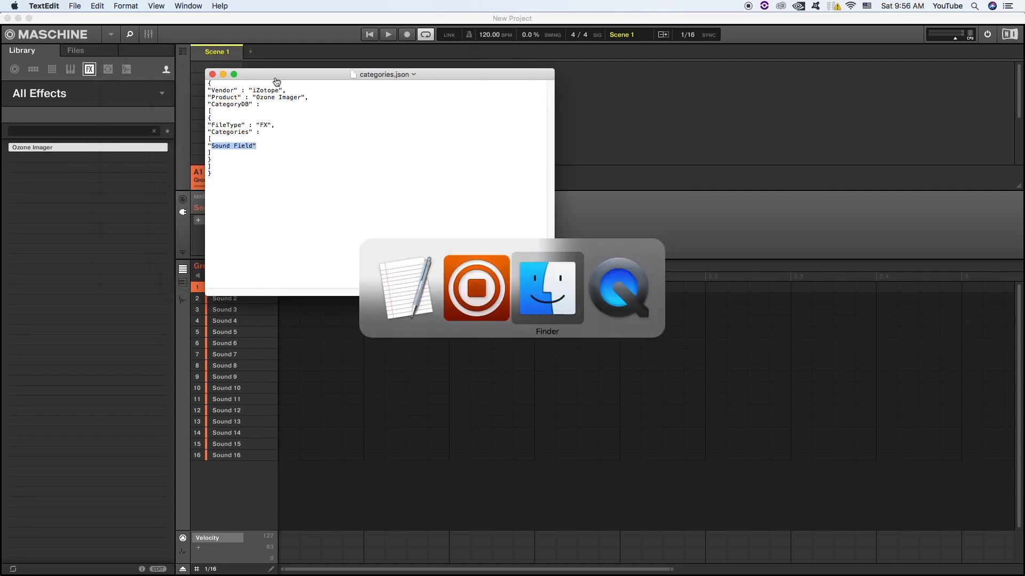
click(366, 263)
double_click(320, 196)
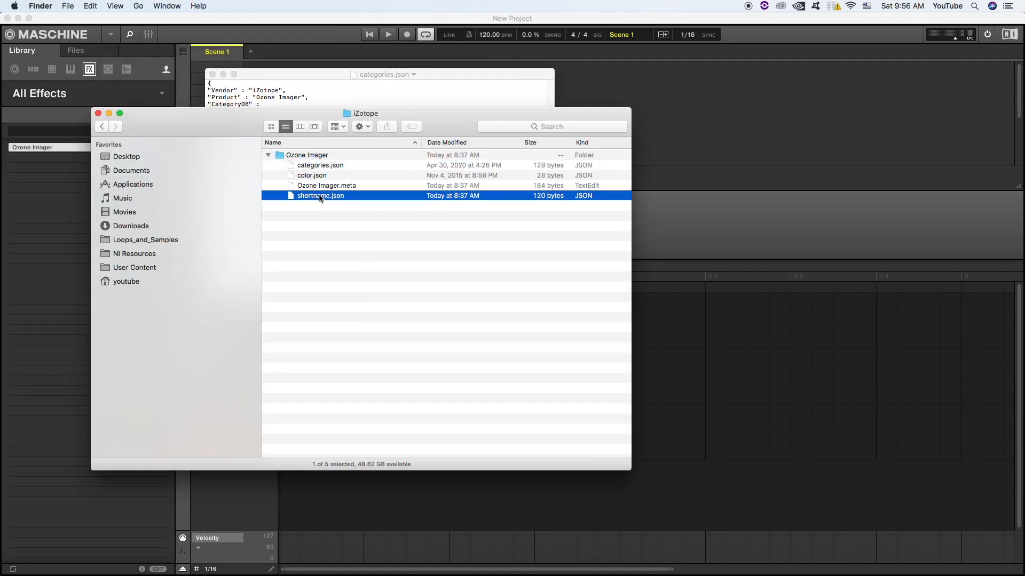
drag(229, 96, 245, 96)
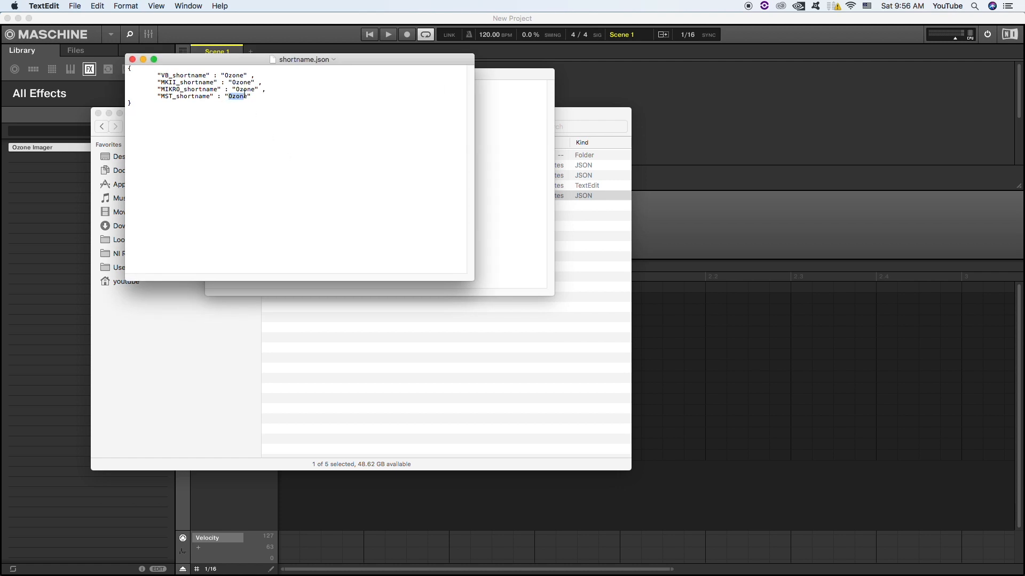
Close the iZotope folder window and both the shortname.json and categories.json documents
click(430, 376)
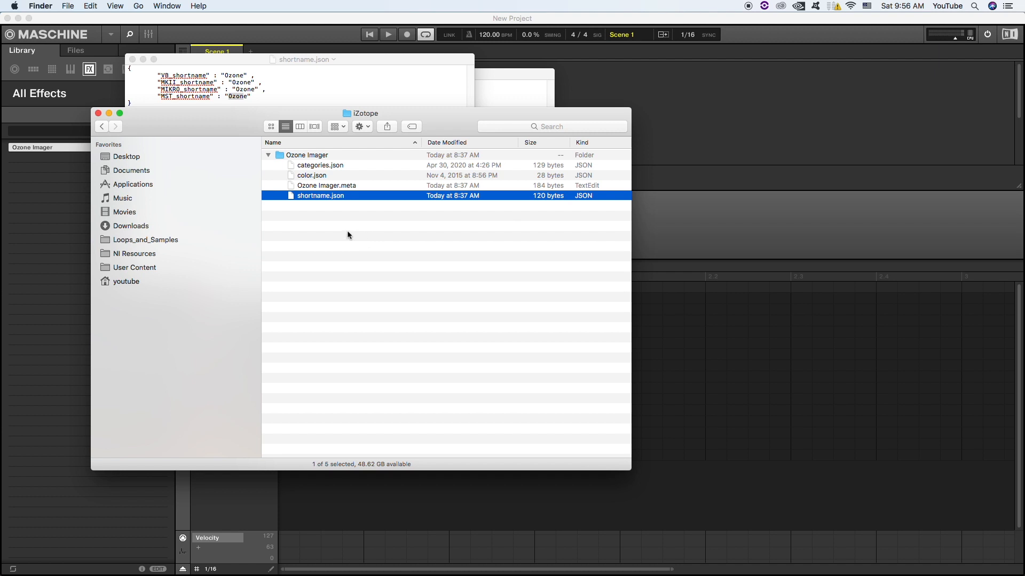
click(99, 114)
click(133, 60)
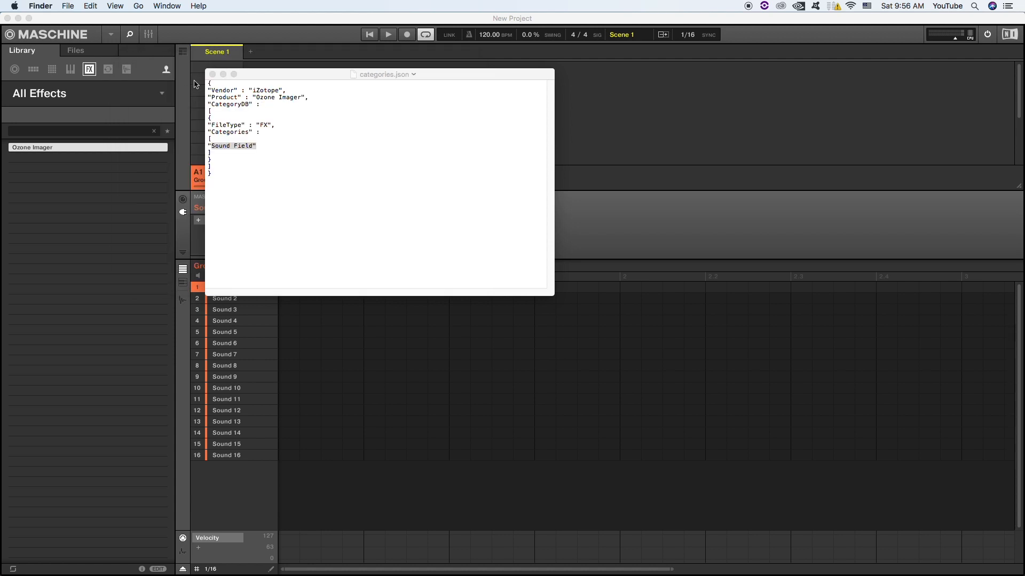
click(212, 74)
Switch to Maschine, check the Ozone preset's Vendor property, and return to the product list under the Sound Field category
click(160, 98)
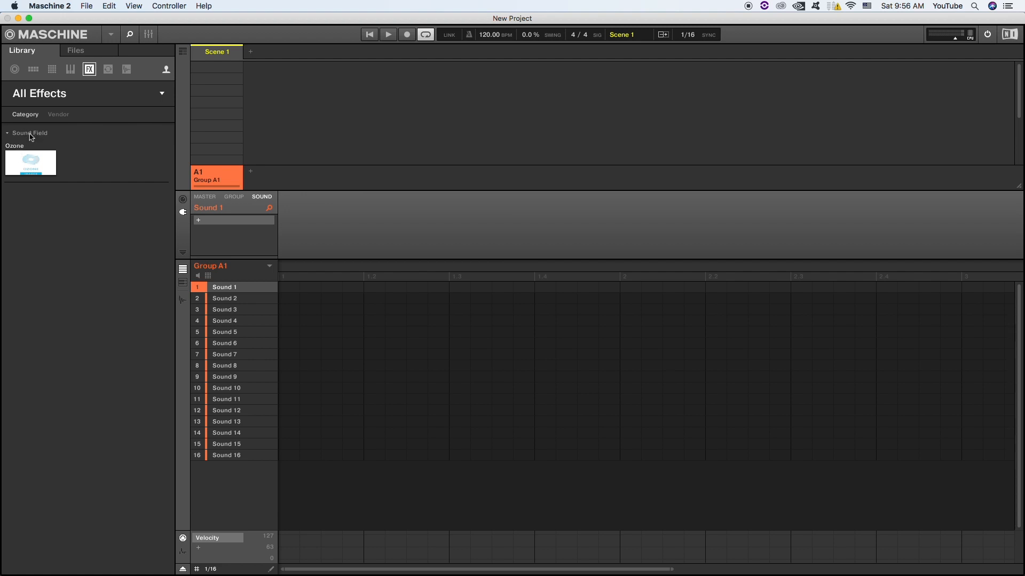
click(27, 167)
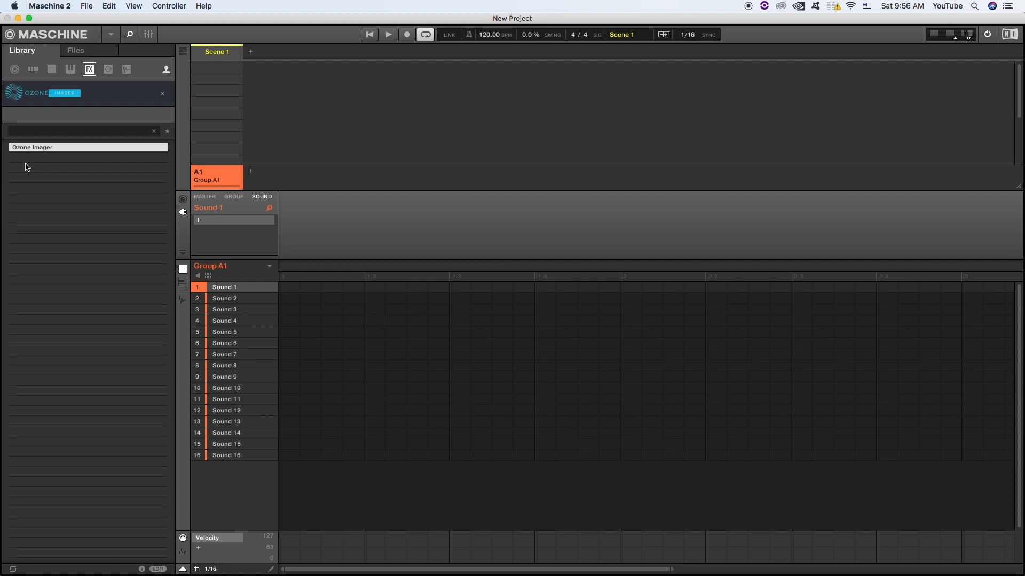
click(159, 570)
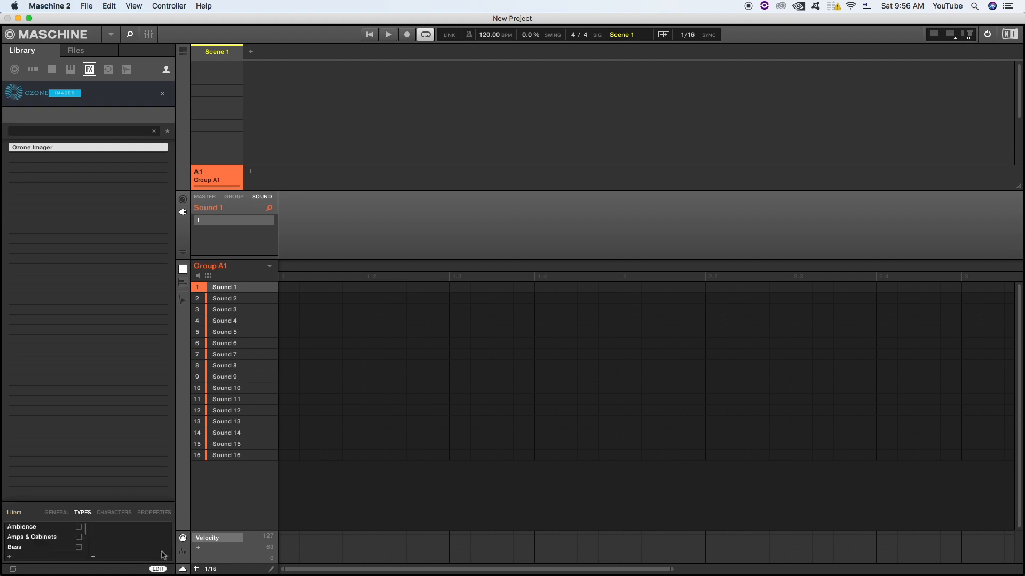
click(154, 513)
click(101, 528)
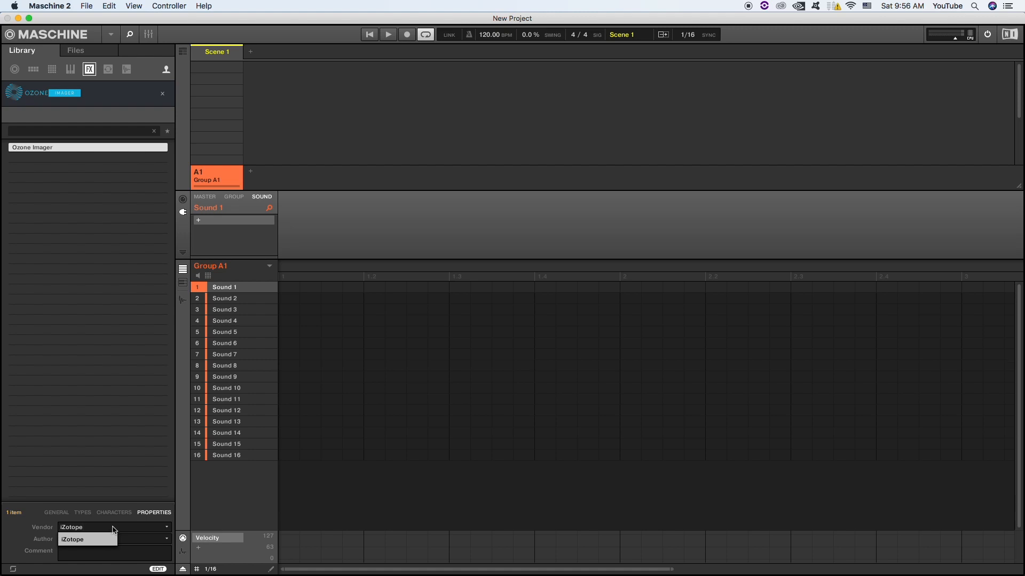
click(162, 94)
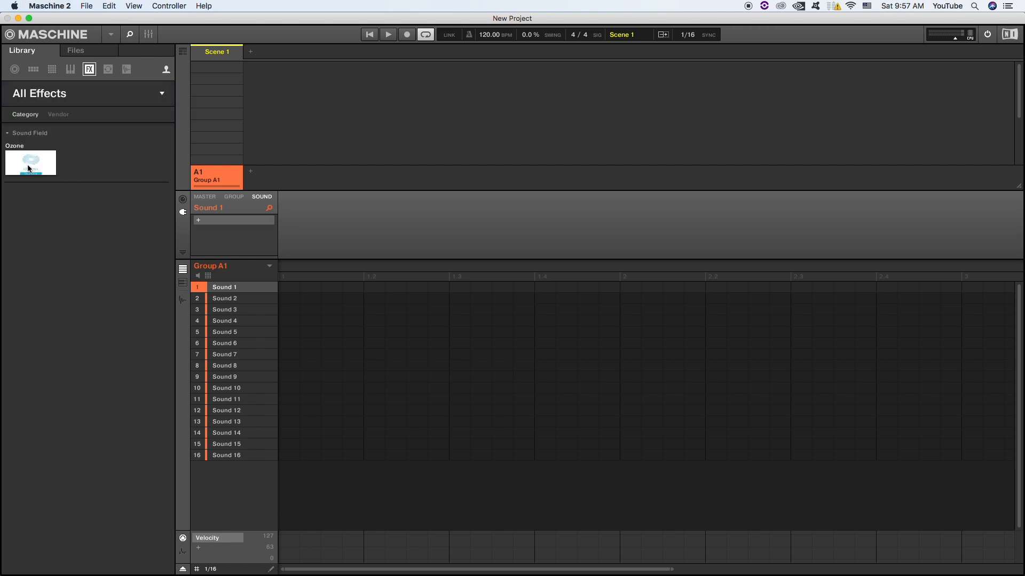
click(39, 135)
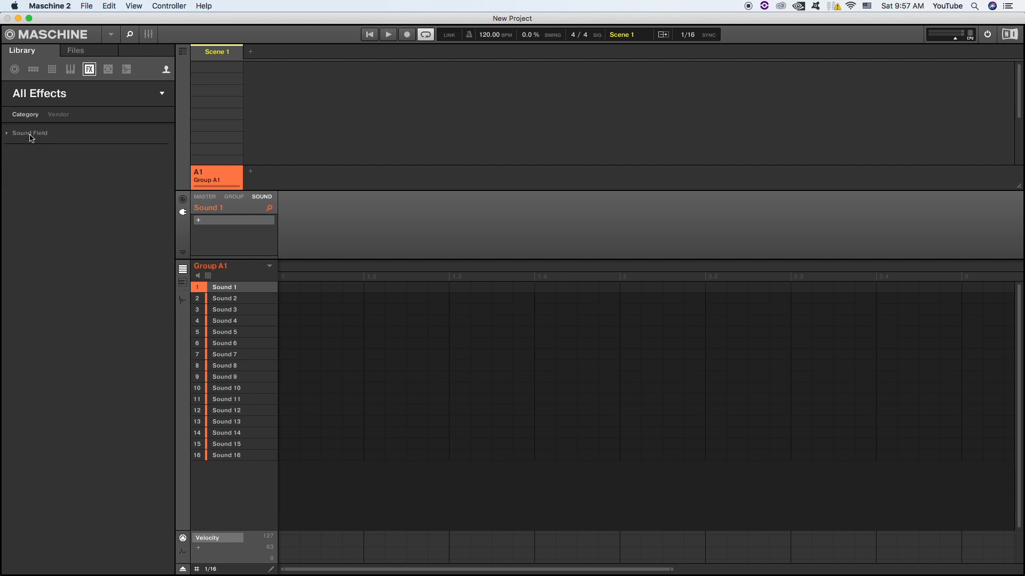
click(8, 134)
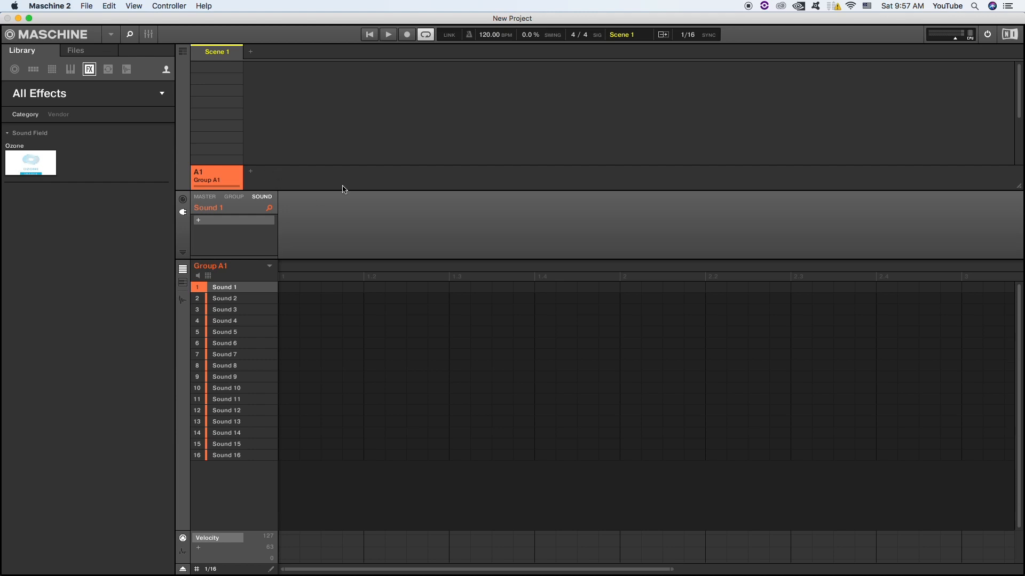
Switch to Finder, open the image folder of NI Resources in a new window, and expand its iZotope folder
key(super+Tab)
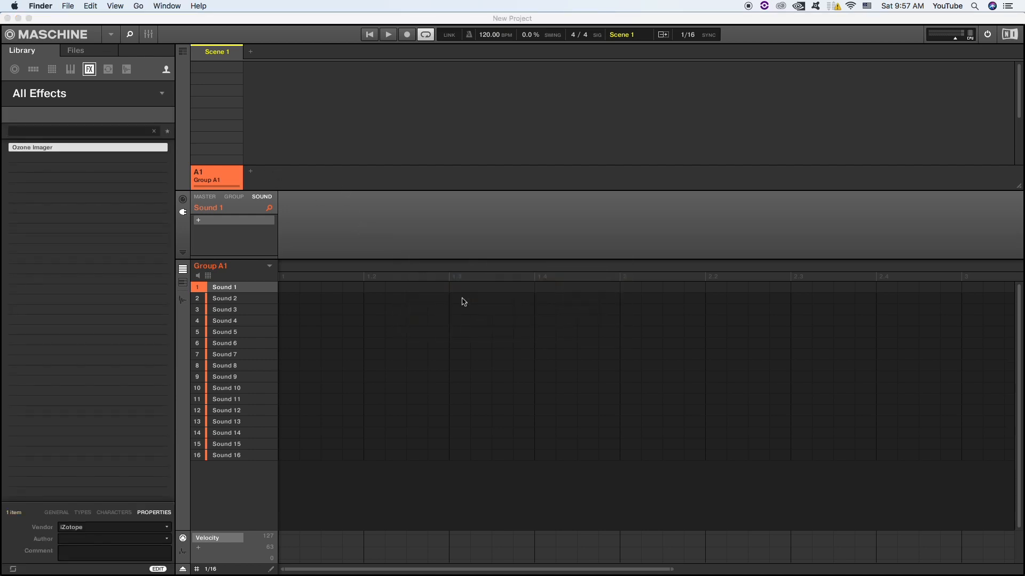
key(super+n)
click(187, 267)
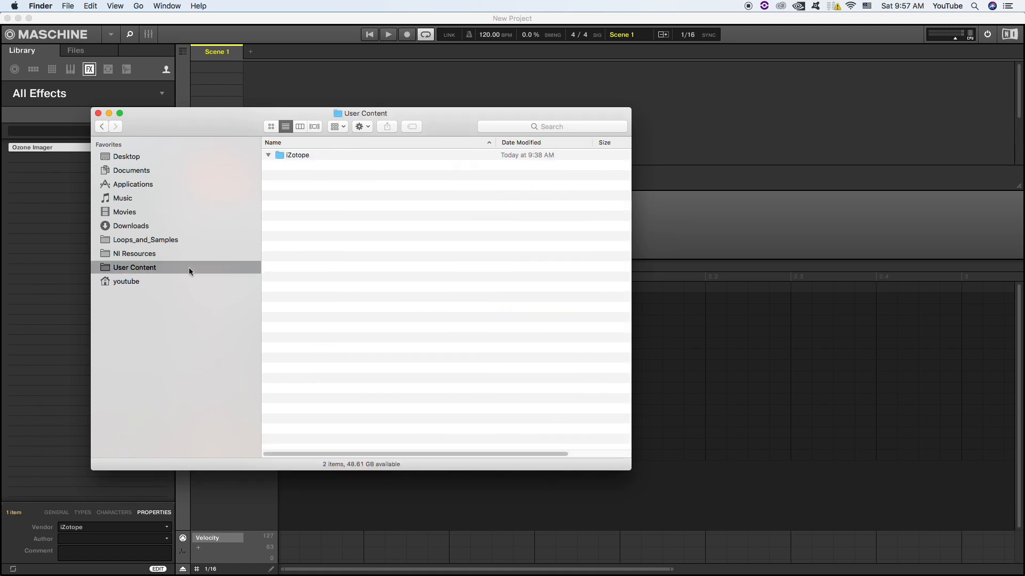
click(156, 252)
double_click(299, 186)
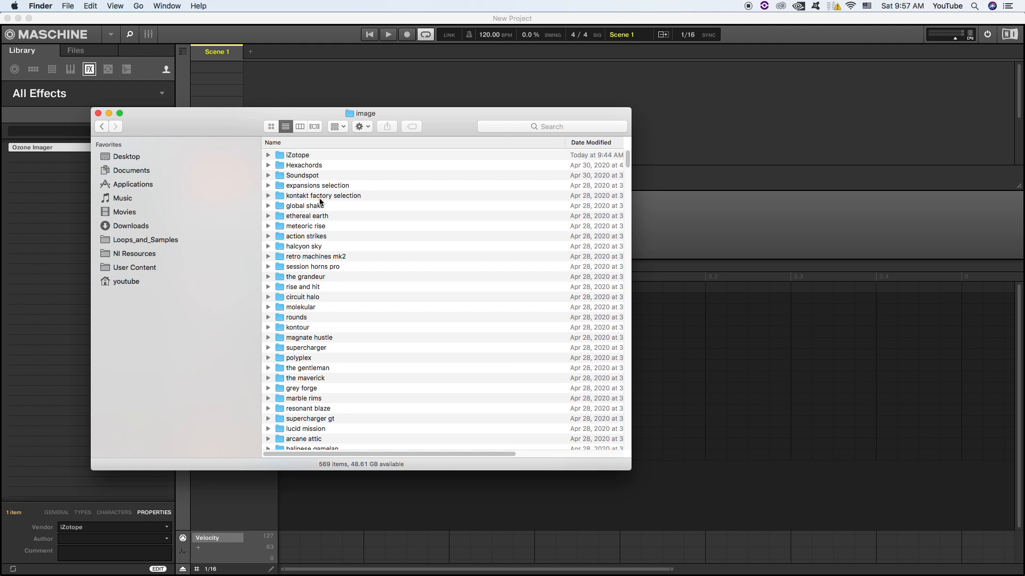
key(Down)
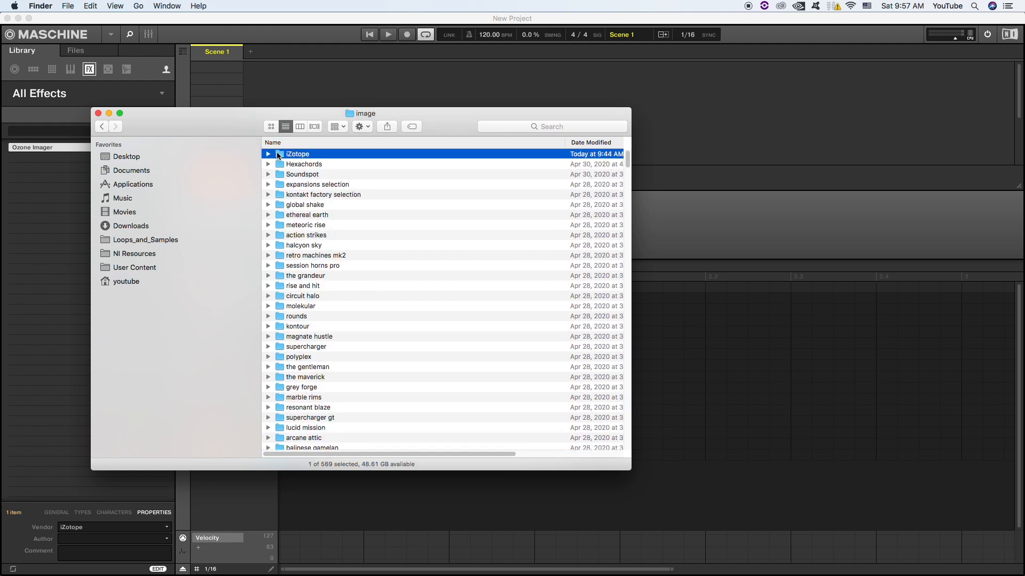
click(268, 154)
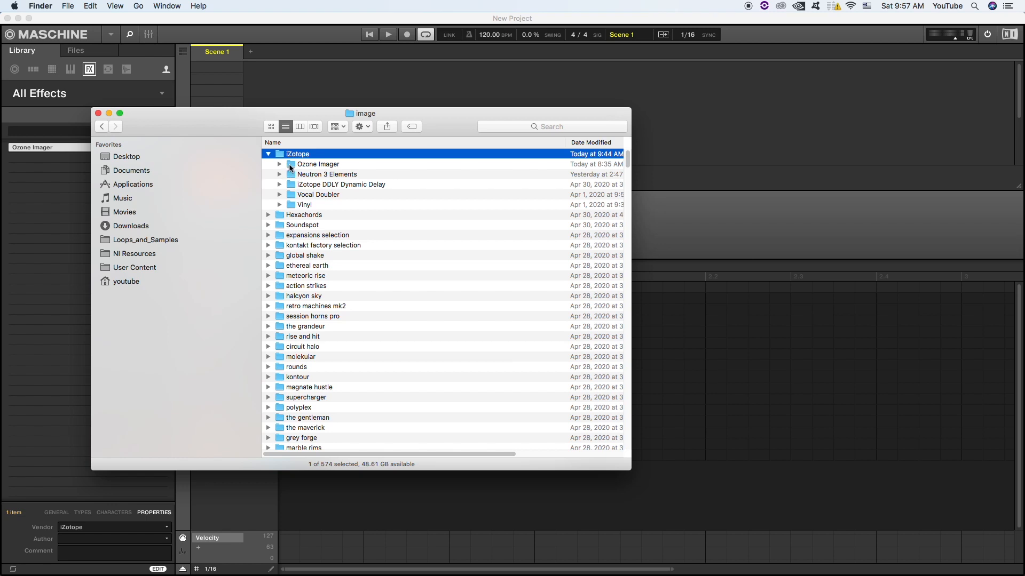
Hide Maschine and move the Ozone Imager folder out of iZotope to the top level of the image folder
click(291, 166)
mouse_move(292, 166)
mouse_down()
mouse_move(457, 257)
mouse_move(481, 254)
mouse_move(297, 167)
mouse_up()
click(737, 240)
key(super+h)
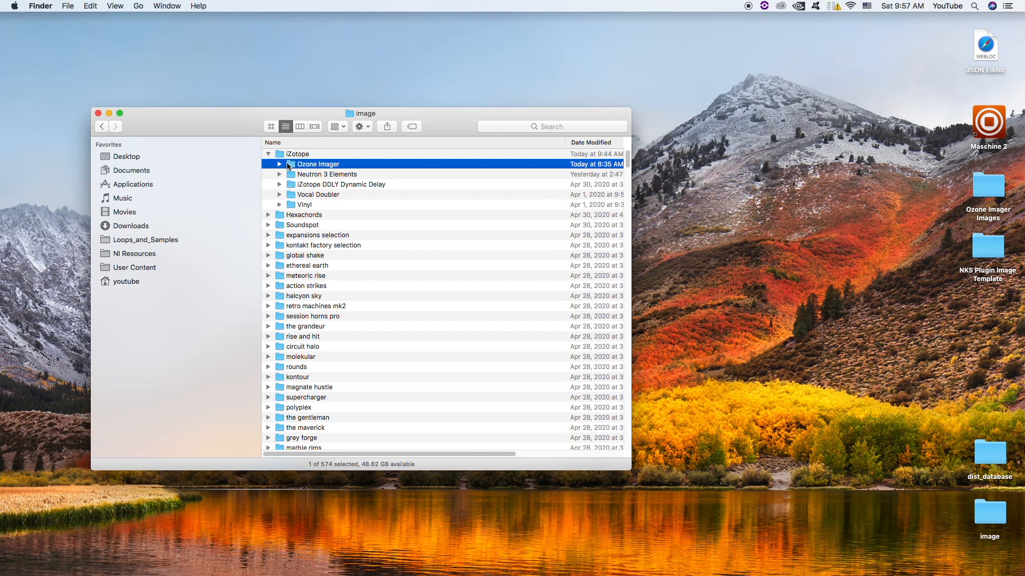
click(279, 165)
click(279, 165)
drag(292, 165, 501, 283)
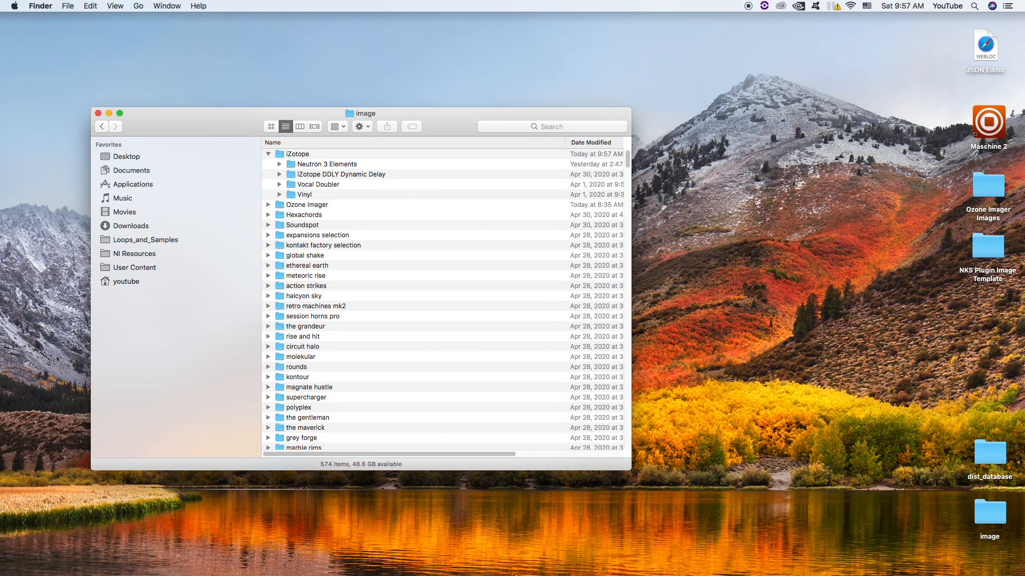
Switch to Maschine and check the Ozone product's artwork in the Sound Field category and its preset page header
mouse_move(520, 566)
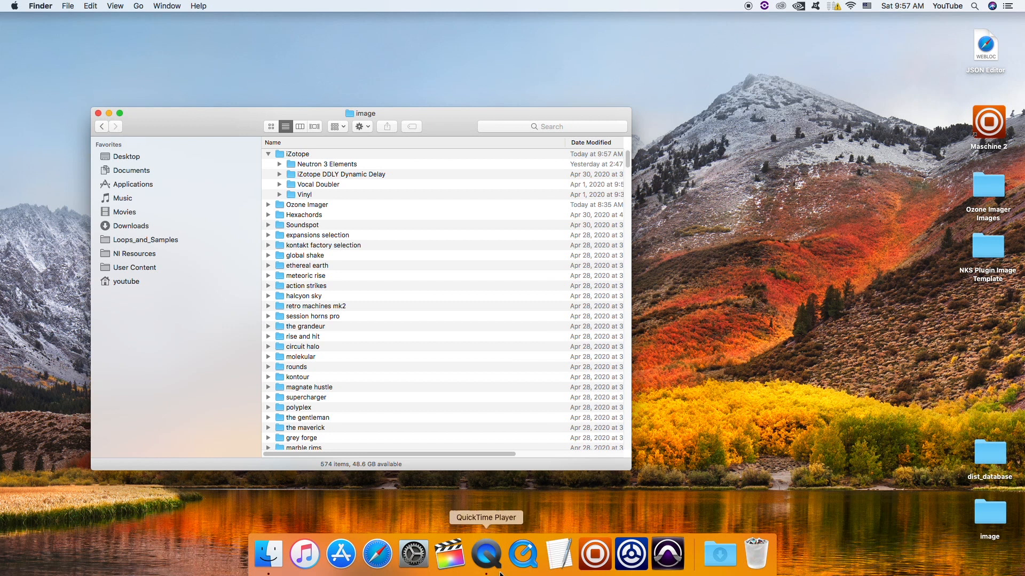
click(595, 565)
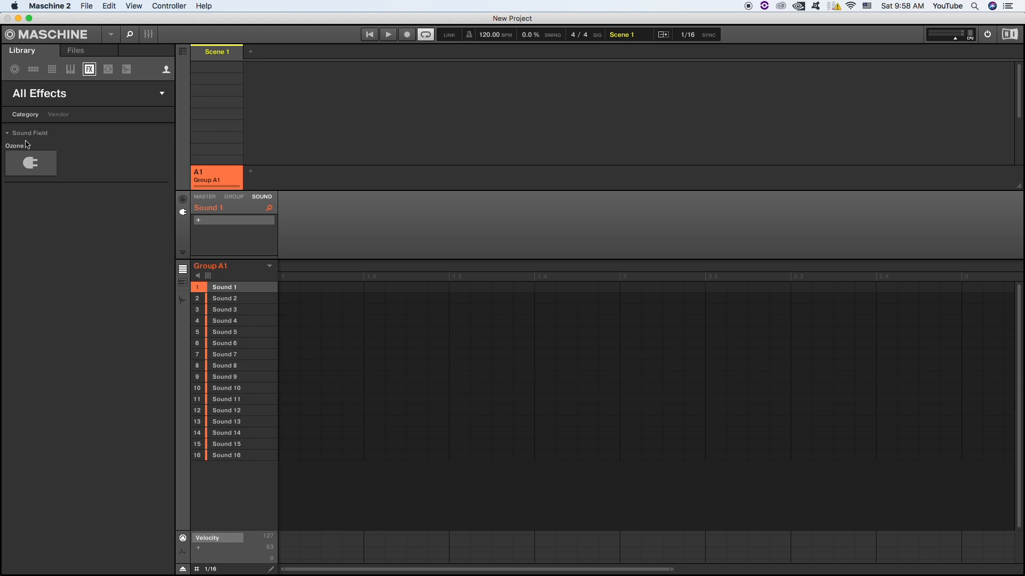
click(20, 166)
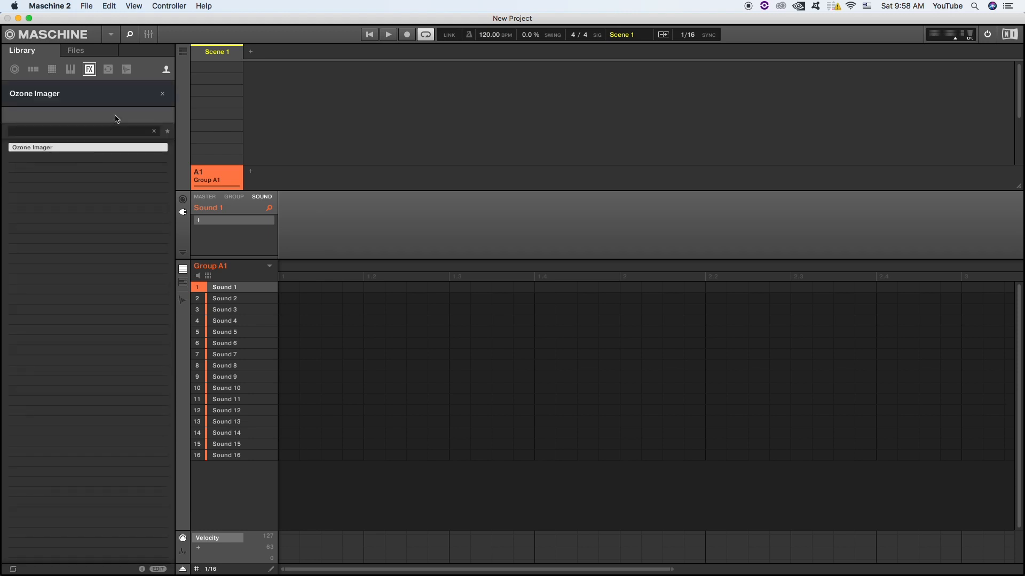
click(162, 94)
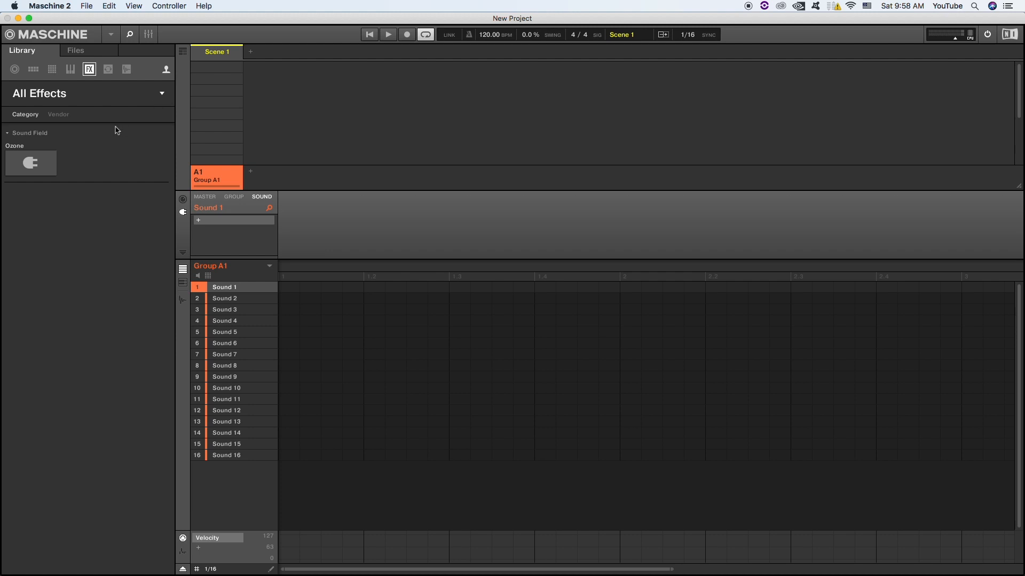
click(24, 165)
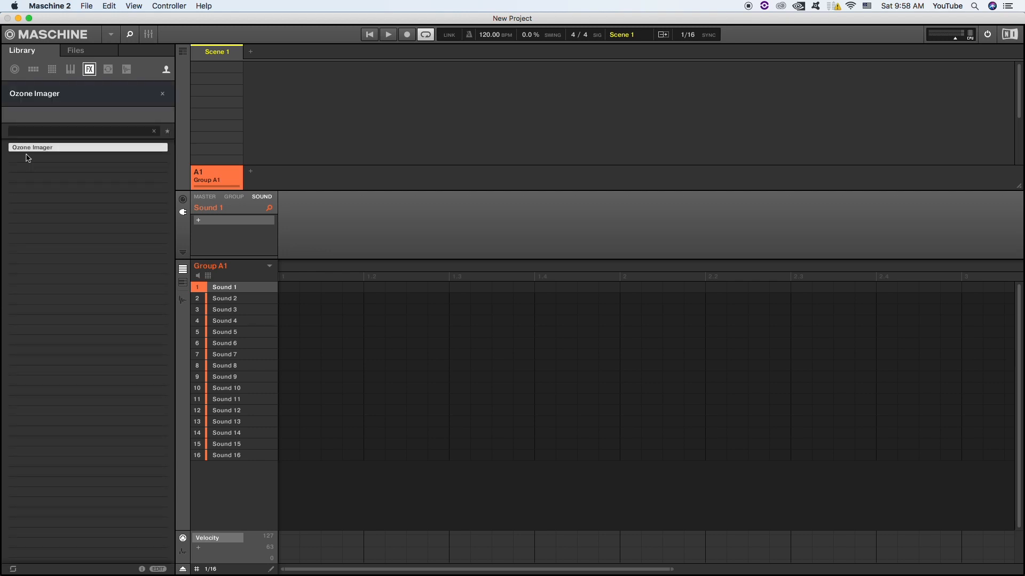
click(162, 94)
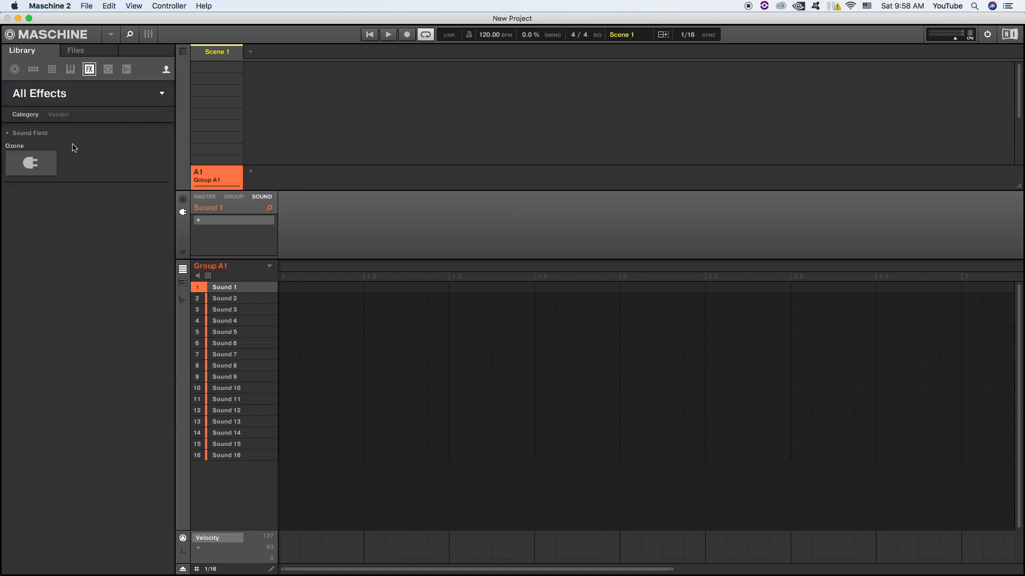
Open the Ozone product, set the Ozone Imager preset's Vendor property to Native Instruments, and apply the edit
click(36, 164)
click(157, 569)
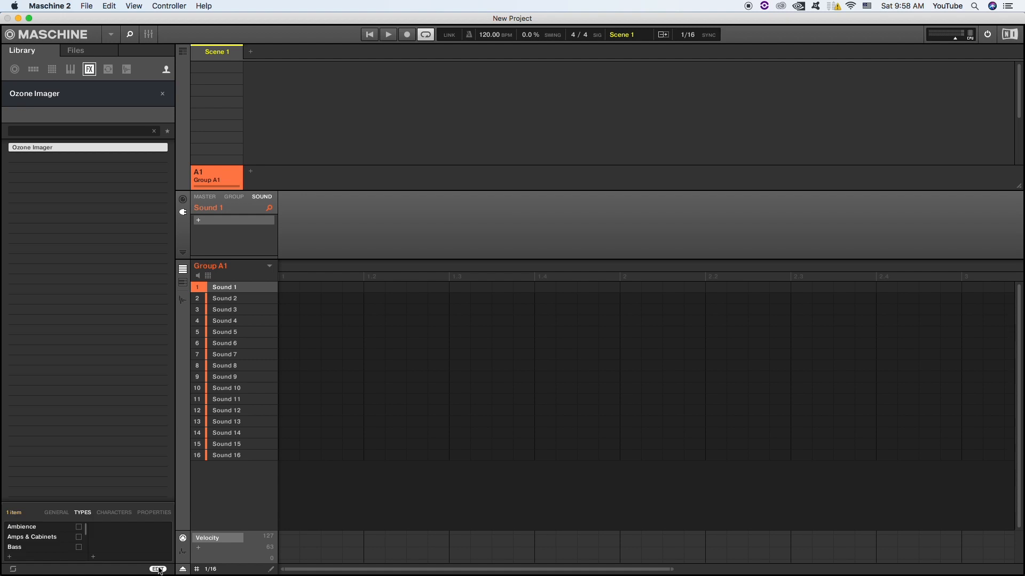
click(151, 513)
click(113, 528)
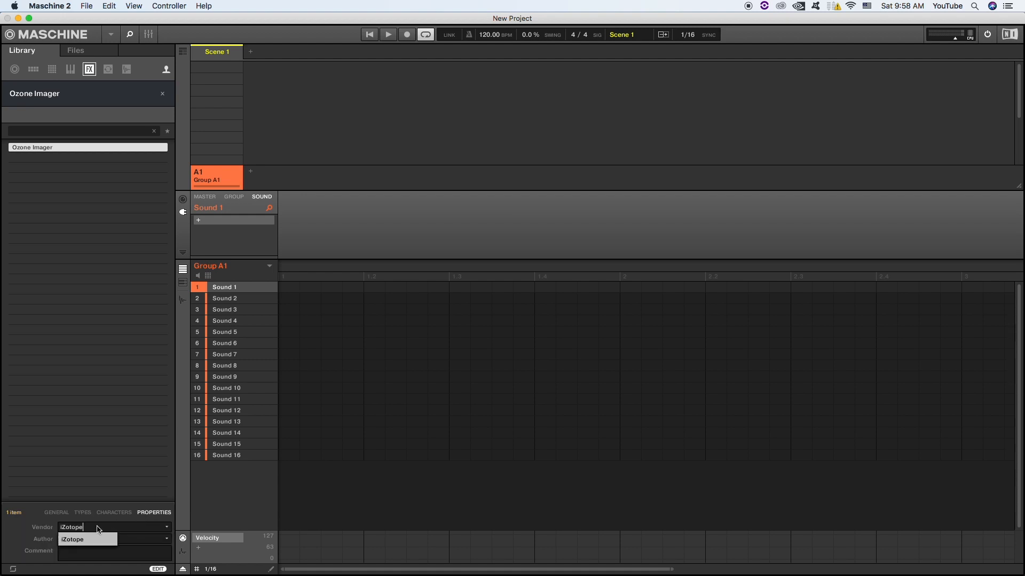
text(N)
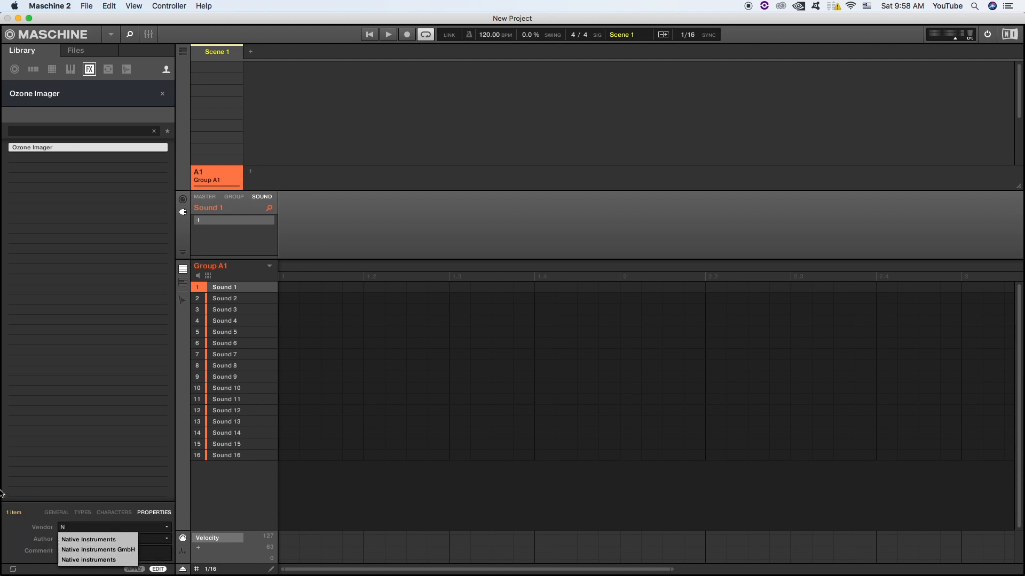
text(ative Instruments)
key(Return)
click(134, 569)
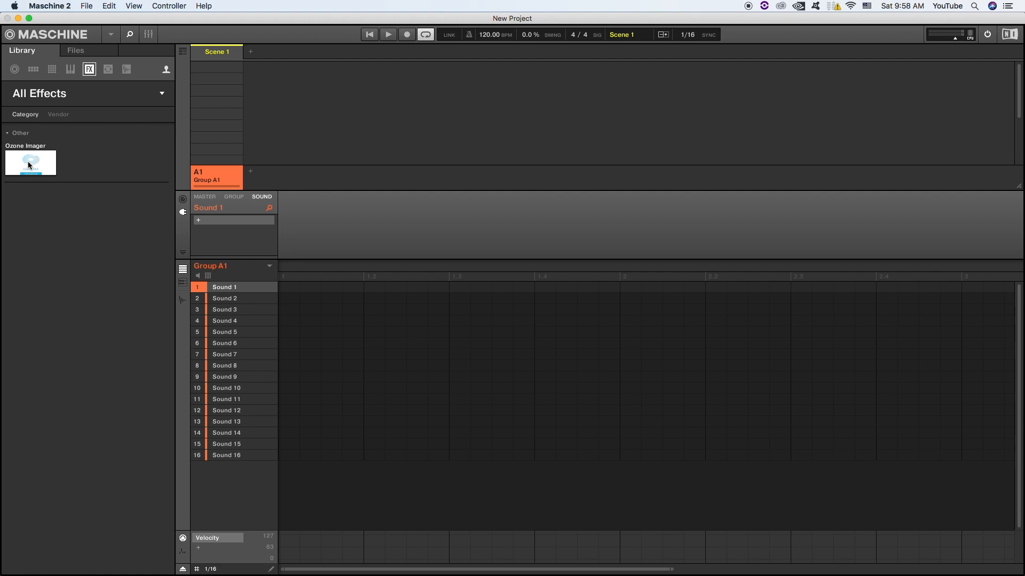
Switch to Finder and open categories.json from the Ozone Imager folder inside the iZotope folder of NI Resources
key(super+Tab)
key(super+Tab)
key(super+shift+Tab)
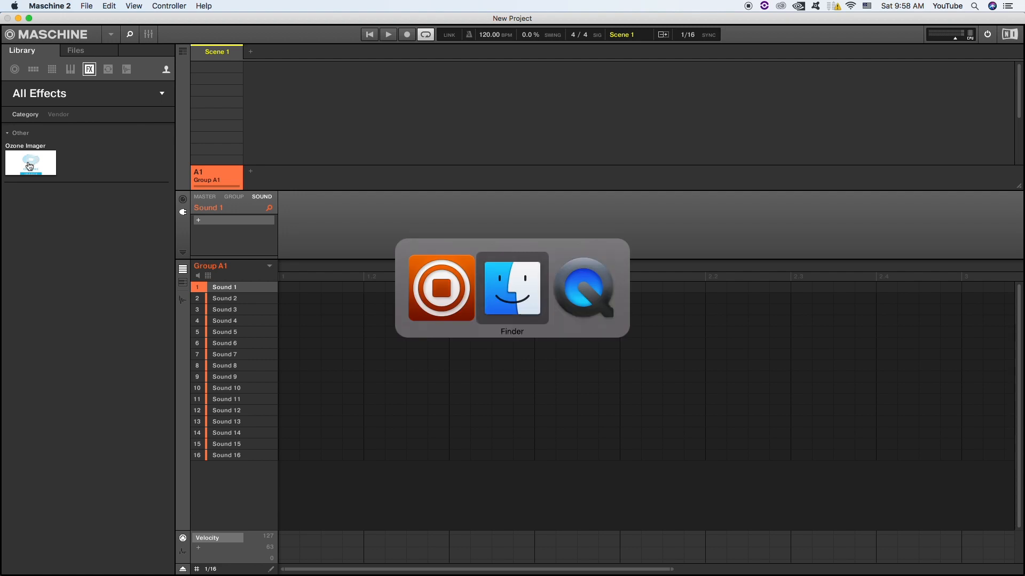
key(super+Tab)
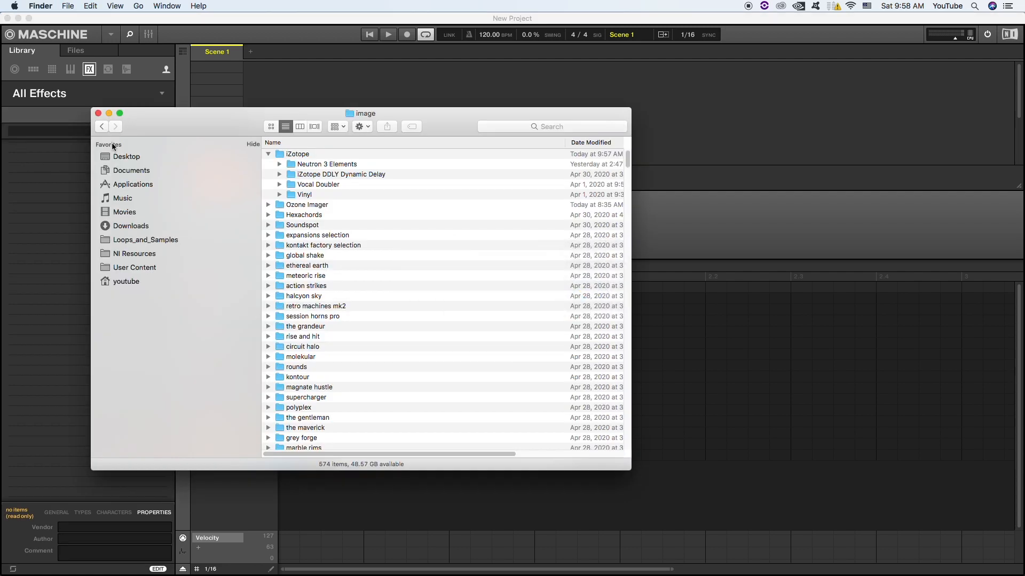
click(155, 254)
double_click(321, 176)
double_click(298, 155)
double_click(312, 167)
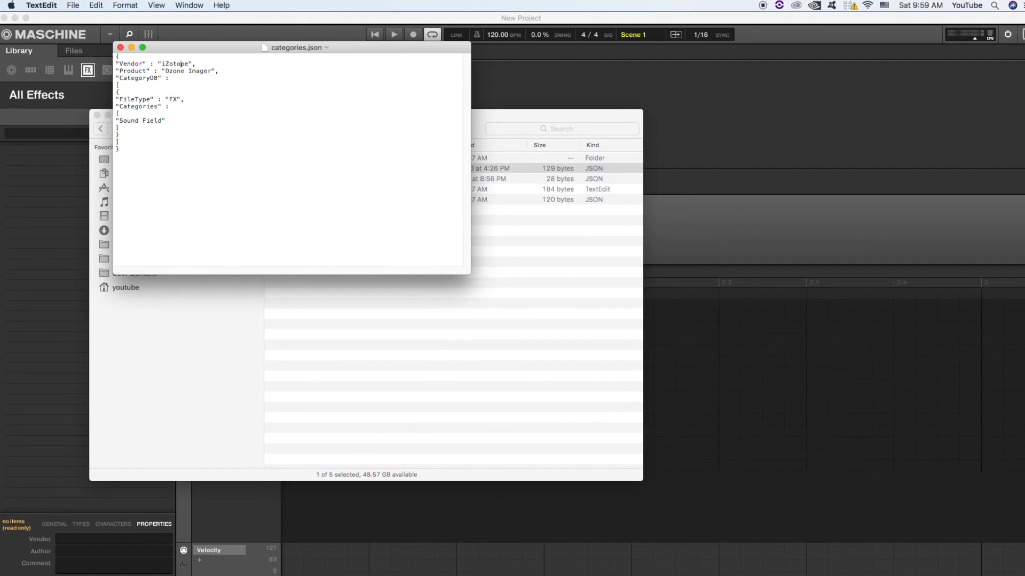
Replace the Vendor value in categories.json with Native Instruments
key(BackSpace)
key(BackSpace)
key(BackSpace)
key(BackSpace)
key(BackSpace)
key(BackSpace)
key(BackSpace)
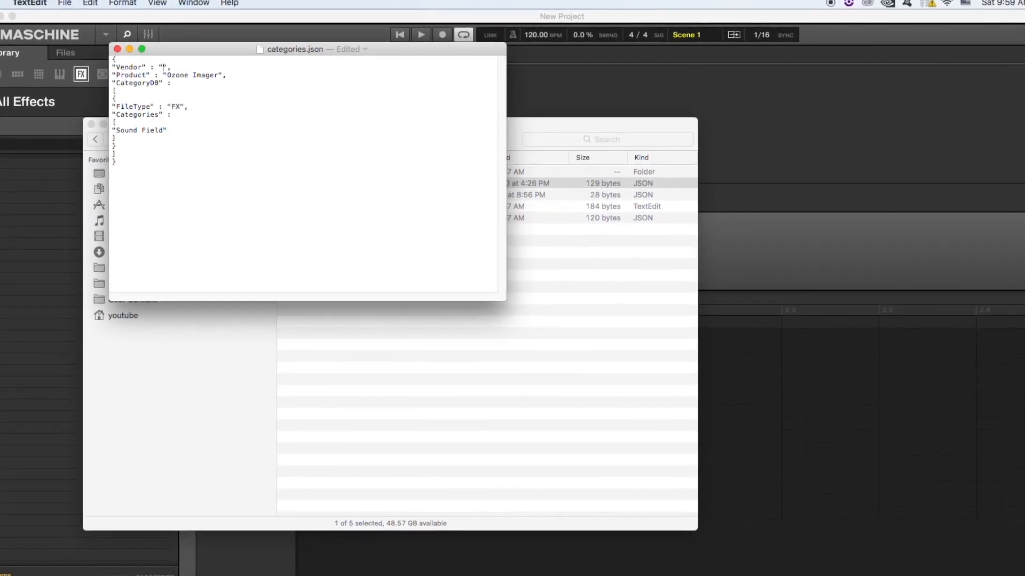
text(Native)
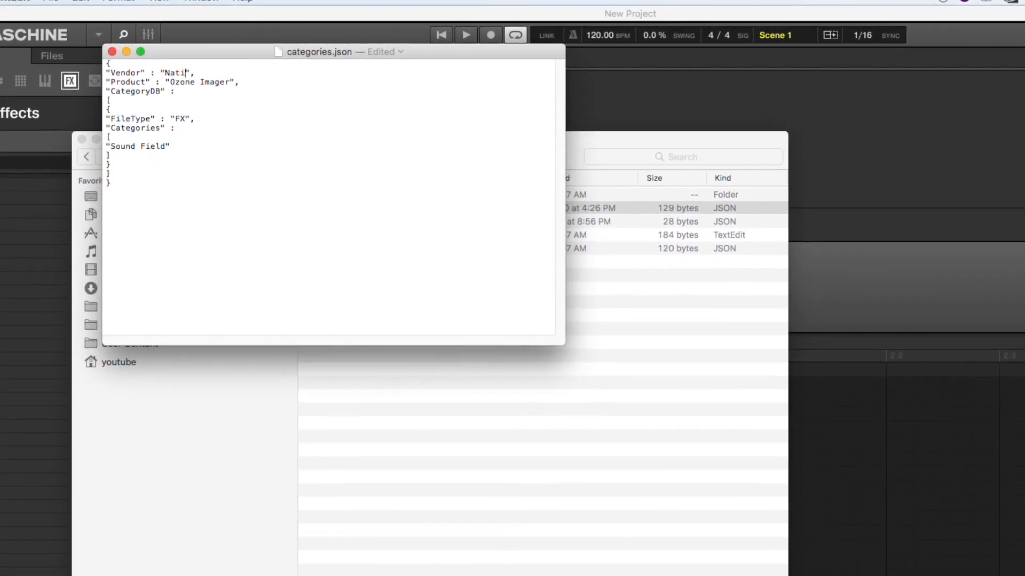
text( Instru)
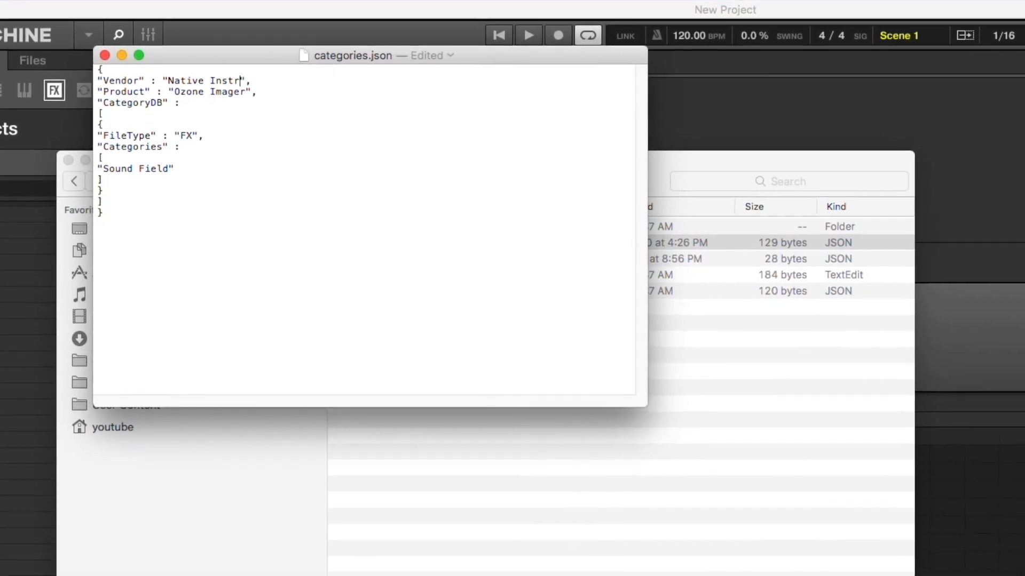
text(ments)
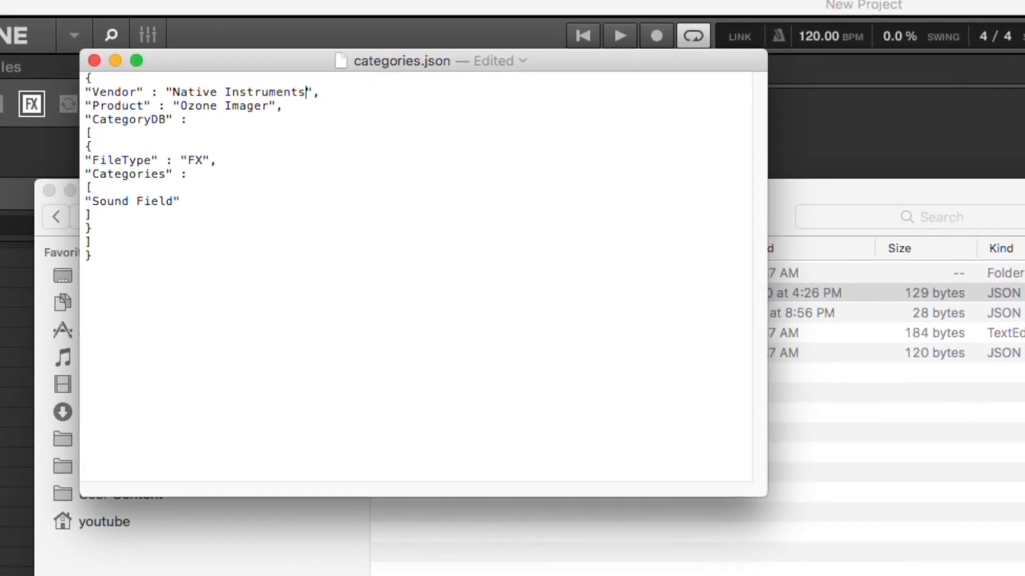
Copy the vendor name Native Instruments from categories.json, save the file, and quit TextEdit
key(shift+Left)
key(shift+Left)
key(shift+Left)
key(shift+Left)
key(shift+Left)
key(shift+Left)
key(shift+Left)
key(shift+Left)
key(shift+Left)
key(shift+Left)
key(shift+Left)
key(shift+Left)
key(shift+Left)
key(shift+Left)
key(shift+Left)
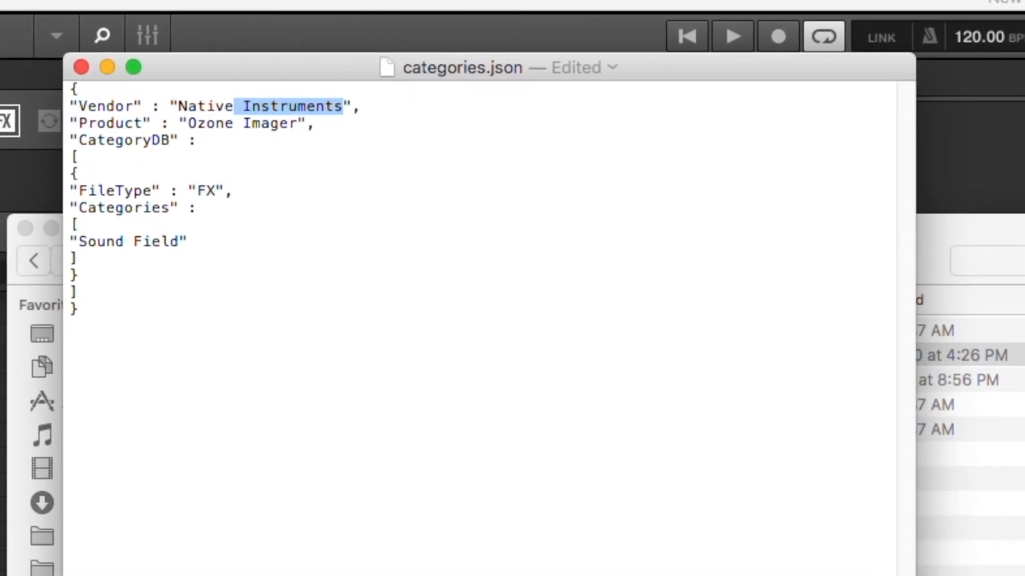
key(shift+Left)
key(shift+Left)
key(shift+Left)
key(super+c)
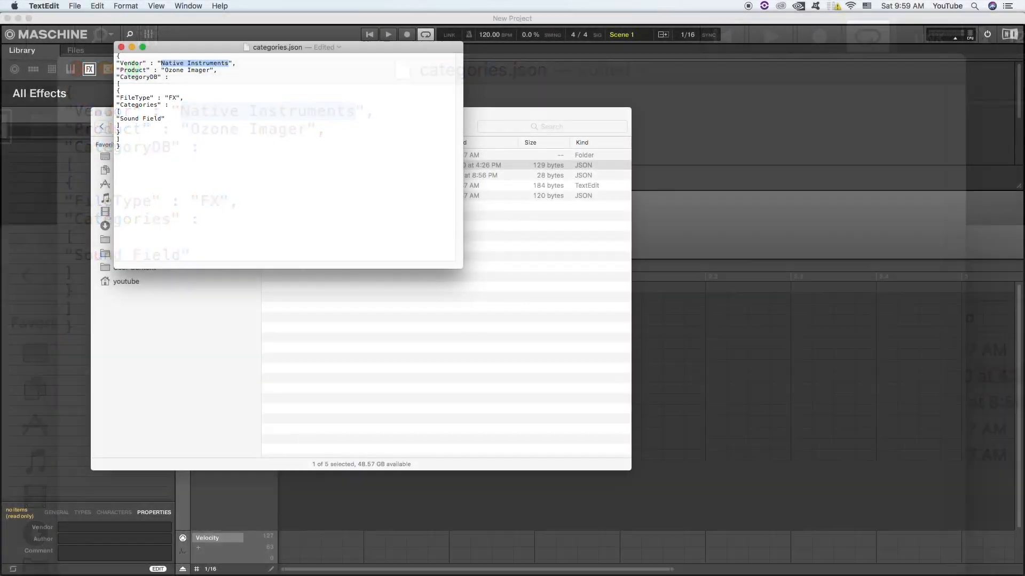
key(super+s)
key(super+q)
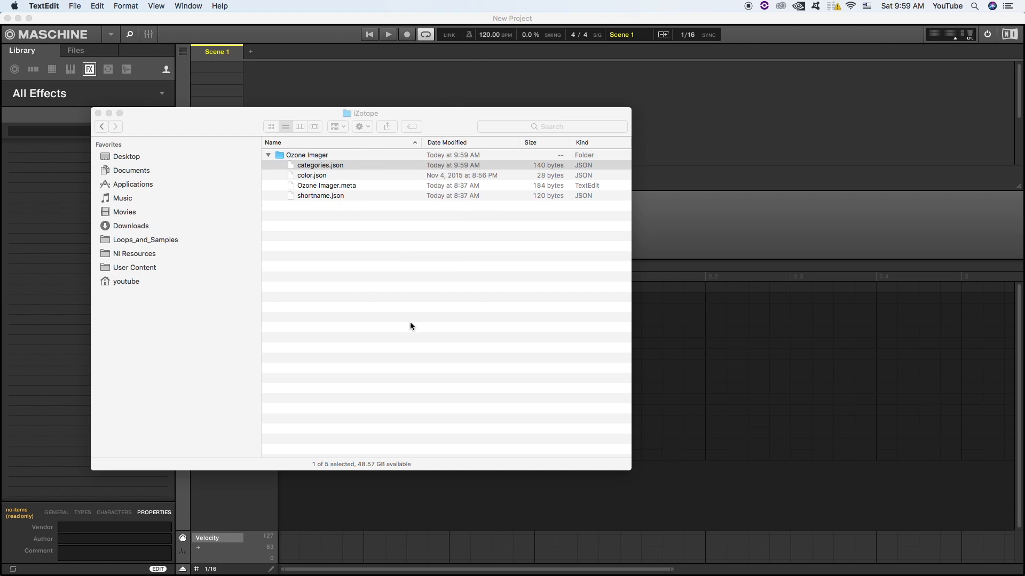
Open Ozone Imager.meta, replace its vendor entry with the copied name Native Instruments, save the file, and close it
double_click(308, 188)
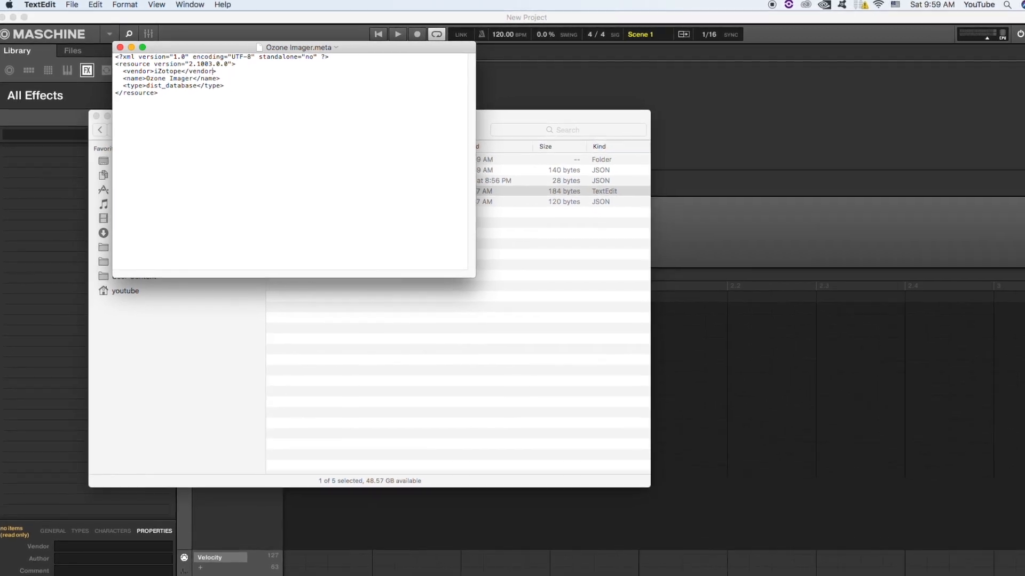
key(Left)
key(Left)
key(Left)
key(Left)
key(Left)
key(Left)
key(Left)
key(Left)
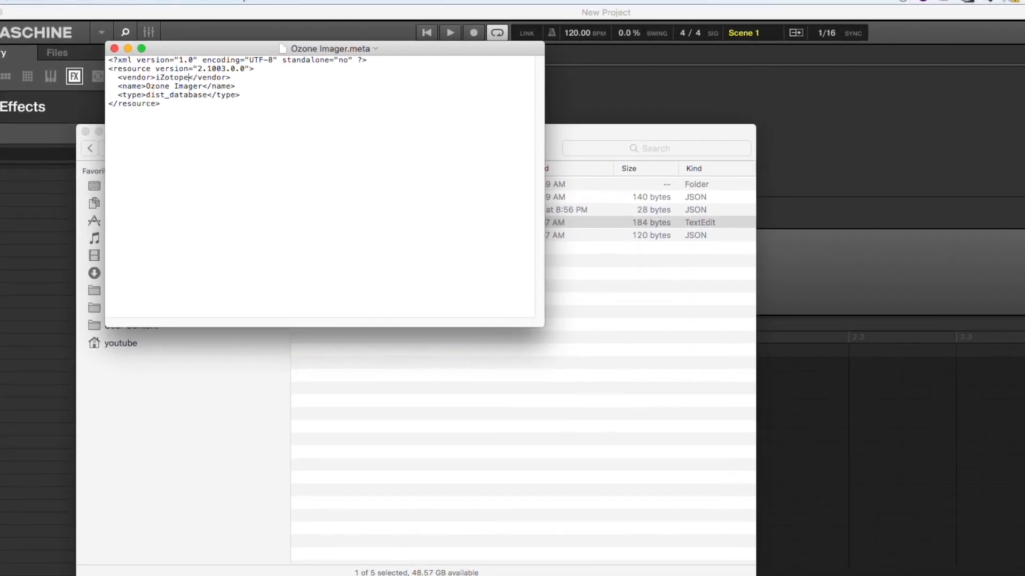
key(BackSpace)
key(BackSpace)
key(BackSpace)
key(BackSpace)
key(BackSpace)
key(BackSpace)
key(BackSpace)
key(super+v)
key(super+s)
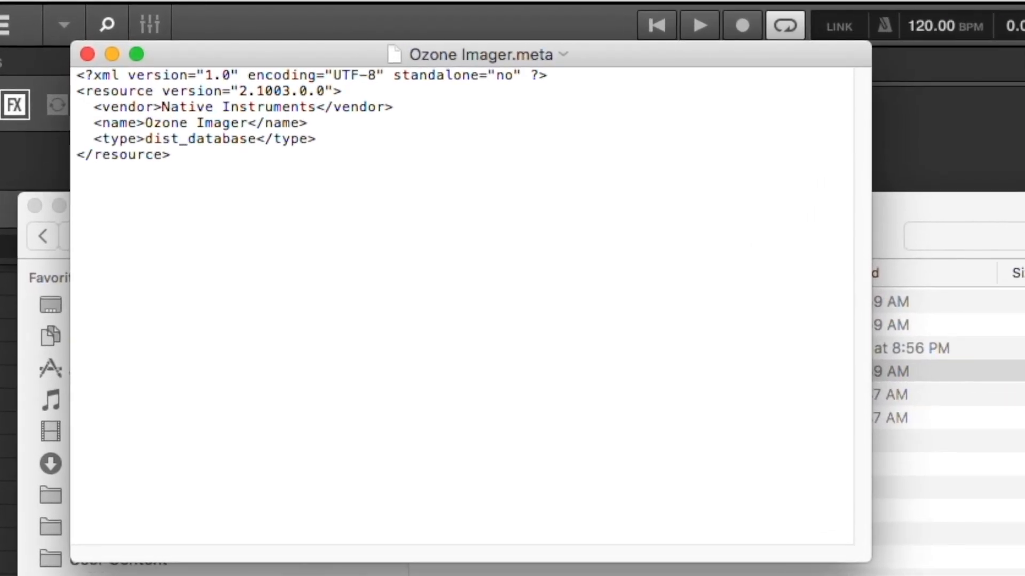
key(super+w)
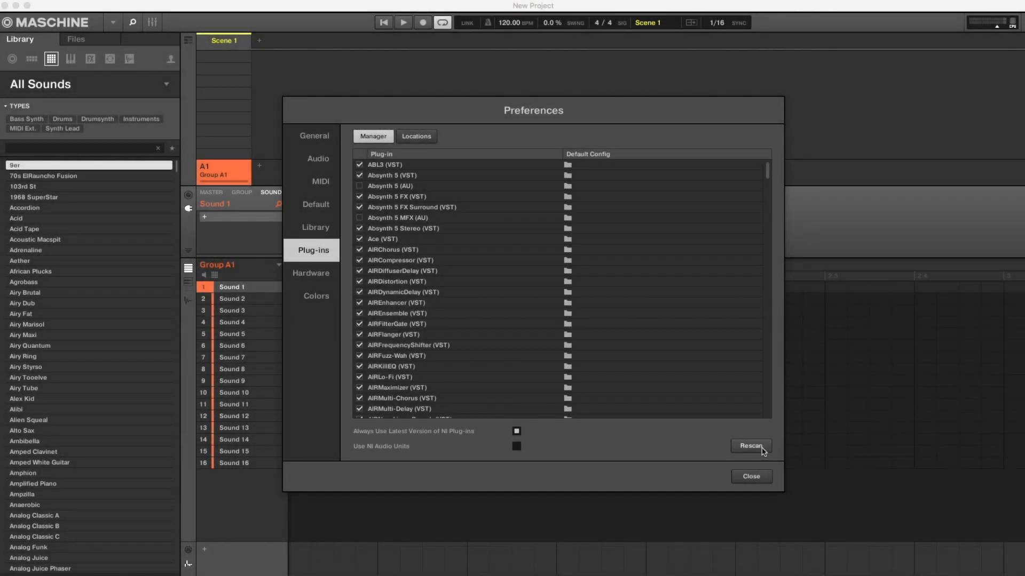
Rescan the plug-ins in Maschine's preferences and relaunch Maschine
click(762, 448)
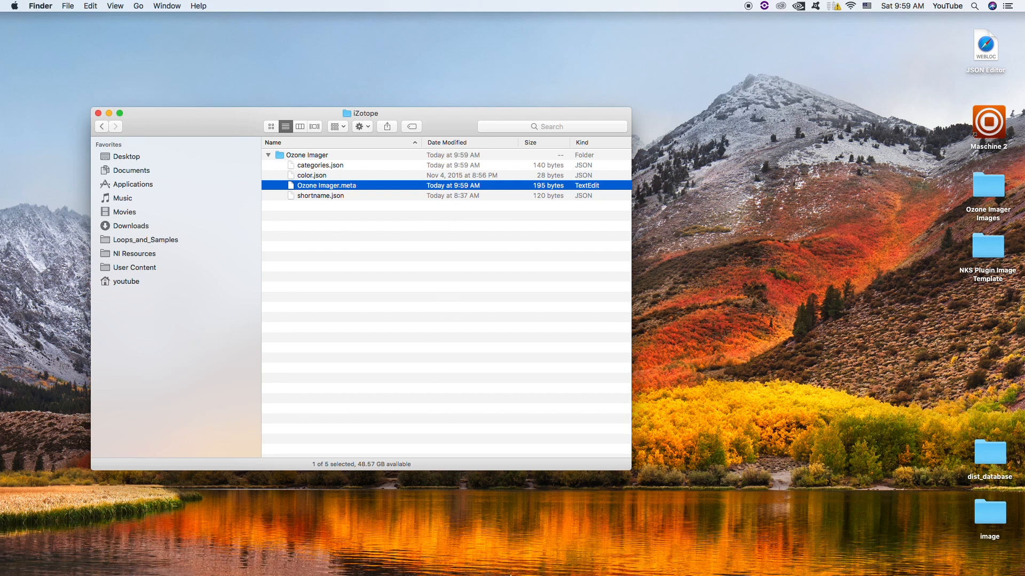
mouse_move(558, 575)
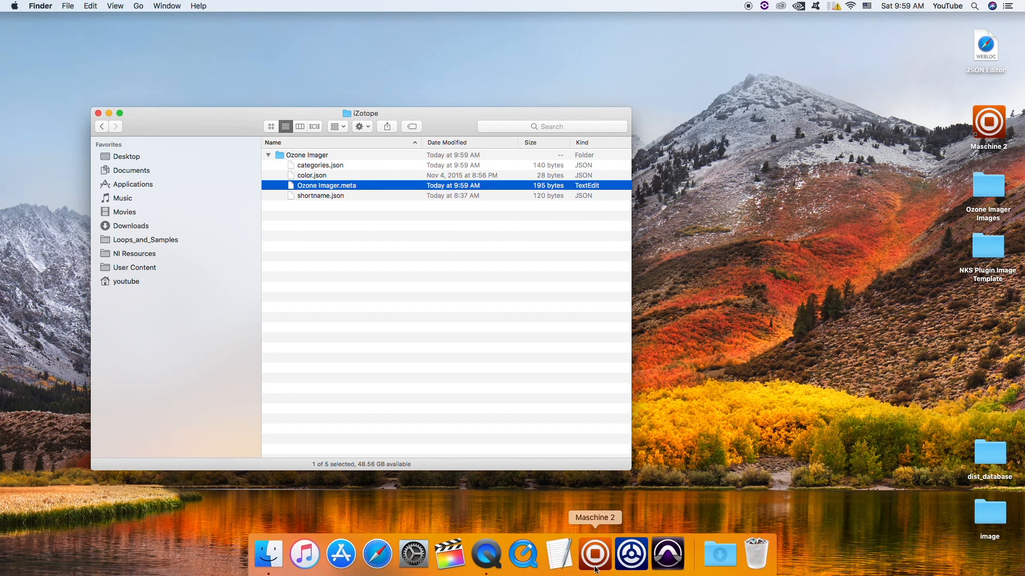
click(596, 569)
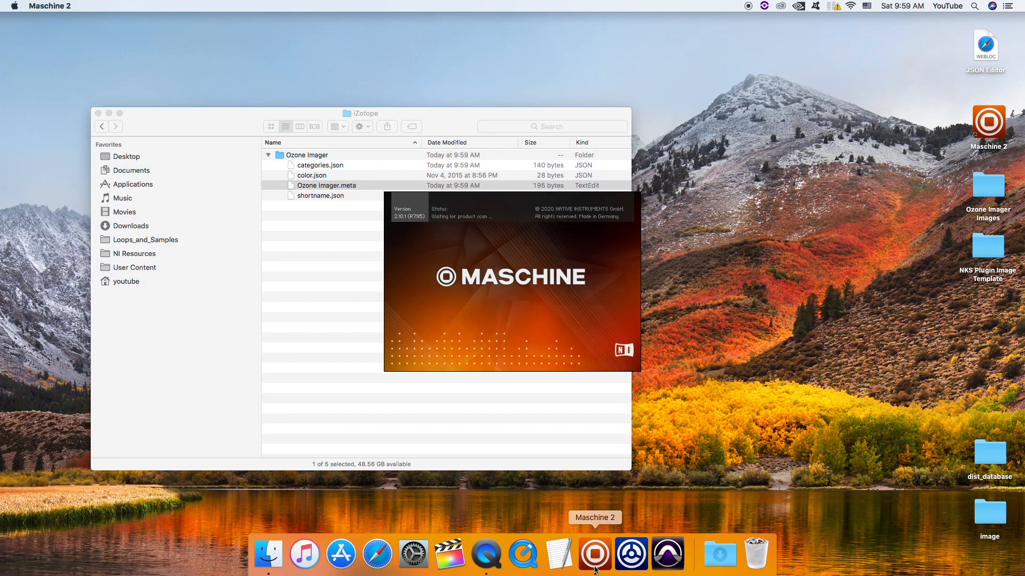
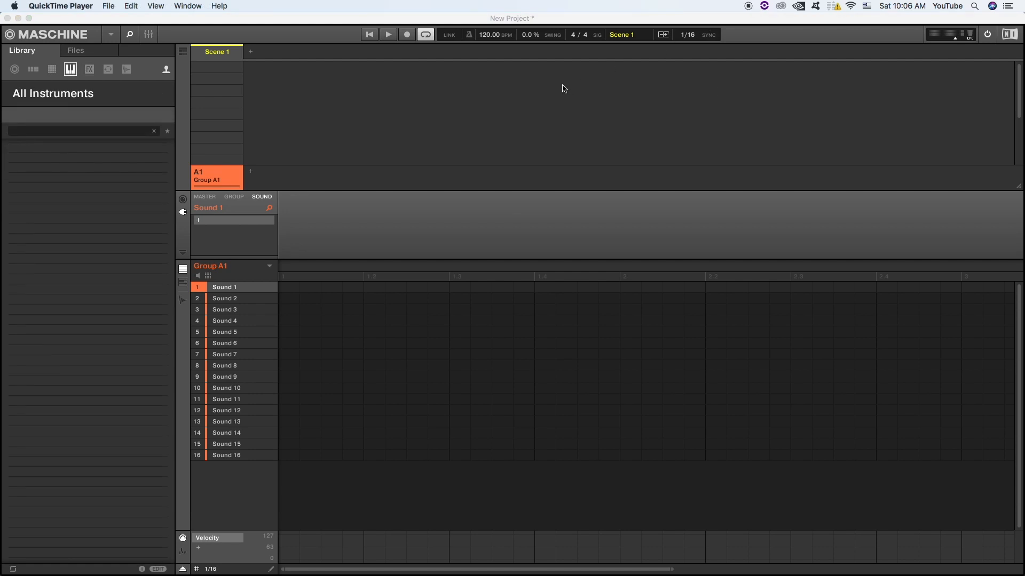
Load the KORG M1 (VST) instrument into Sound 1, view its plug-in window, and close that window
click(199, 221)
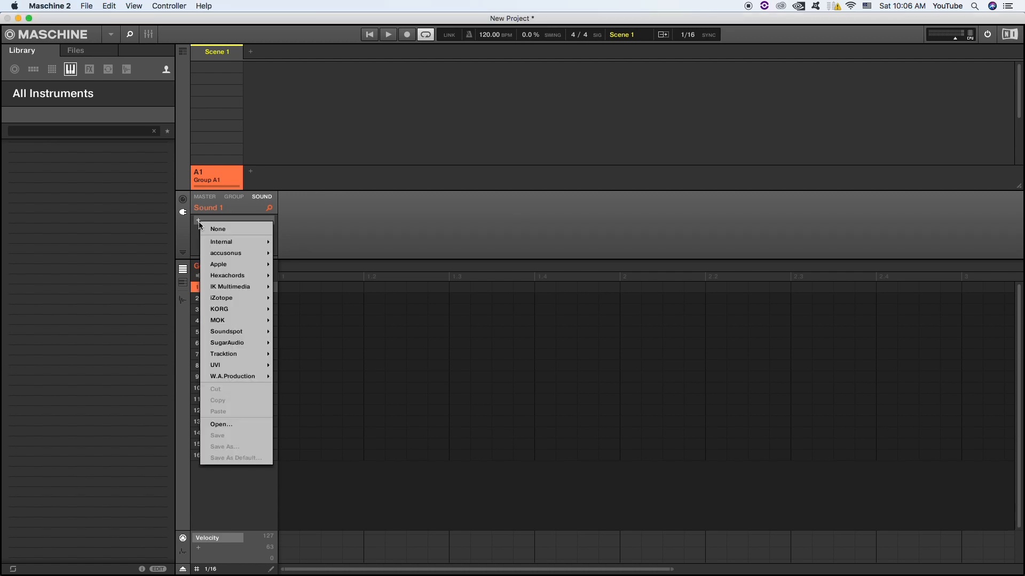
mouse_move(225, 313)
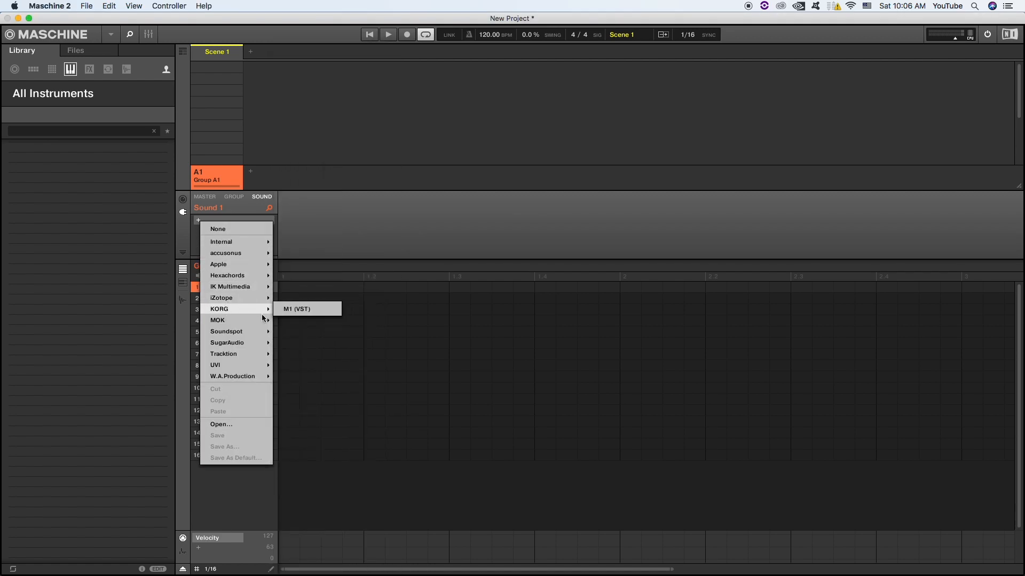
click(319, 312)
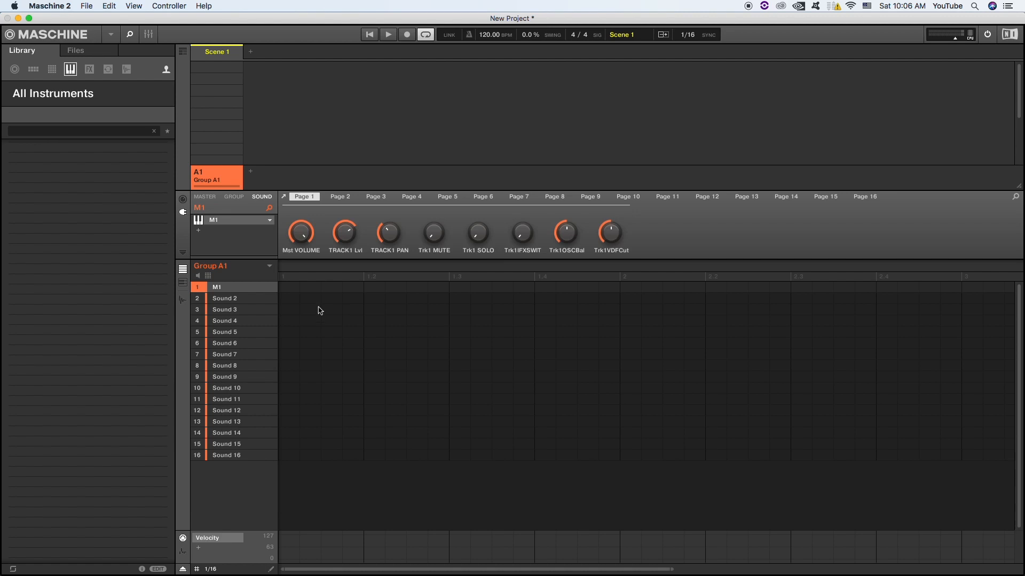
click(228, 223)
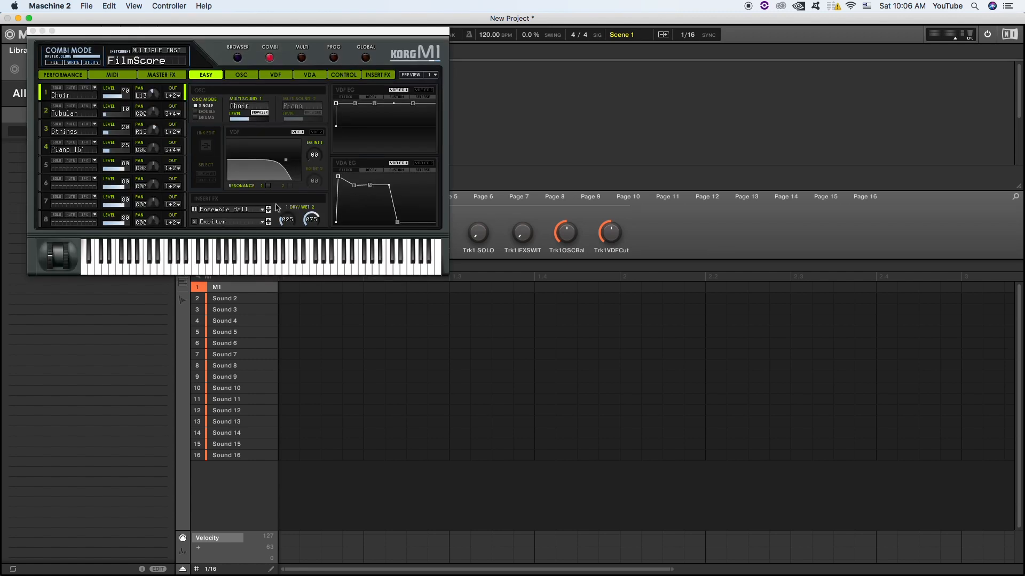
drag(202, 37, 606, 227)
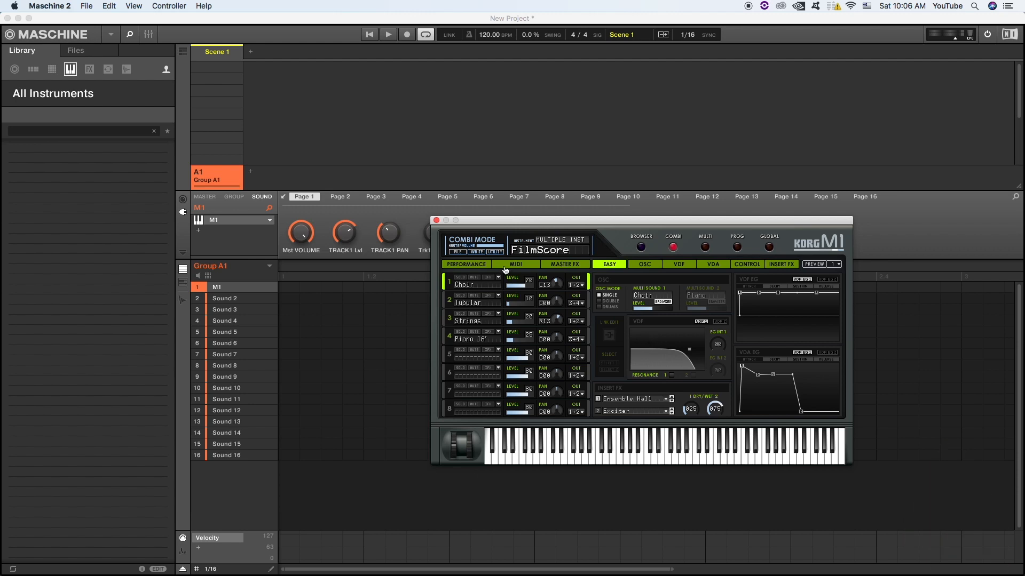
click(436, 221)
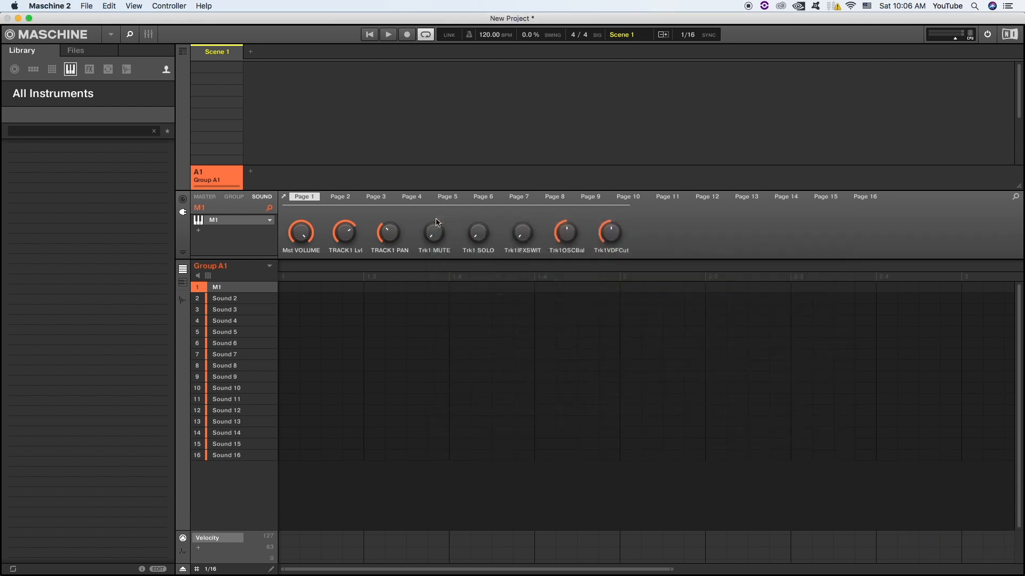
Save the instrument as a preset named M1 with the User Content folder as its location
click(269, 220)
mouse_move(284, 229)
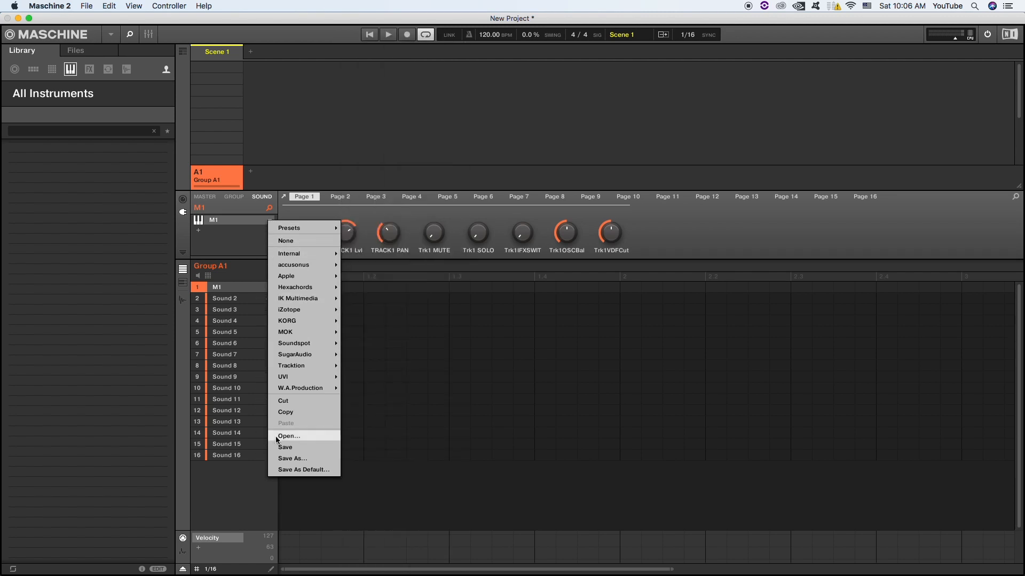
click(292, 459)
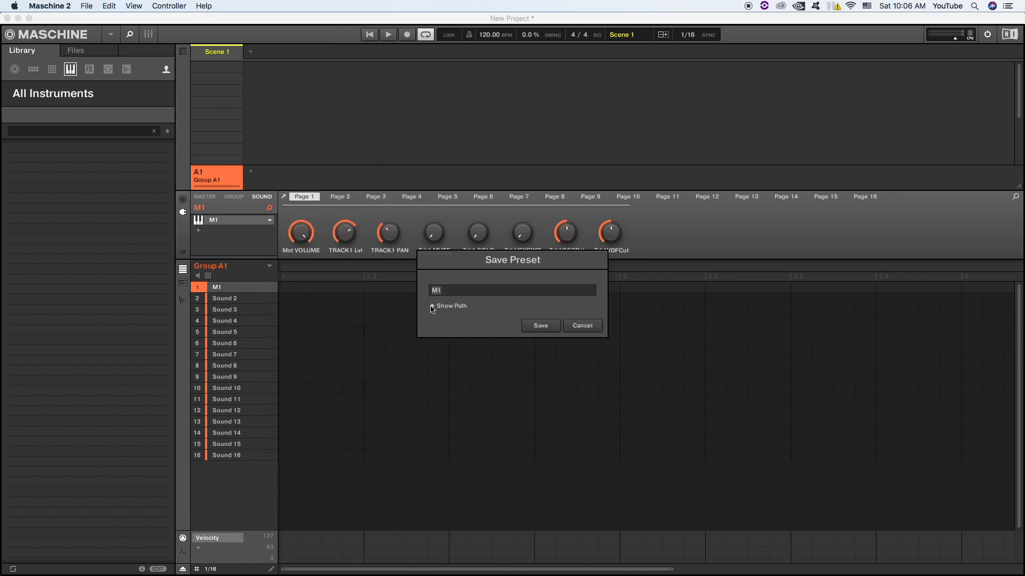
click(433, 307)
click(434, 318)
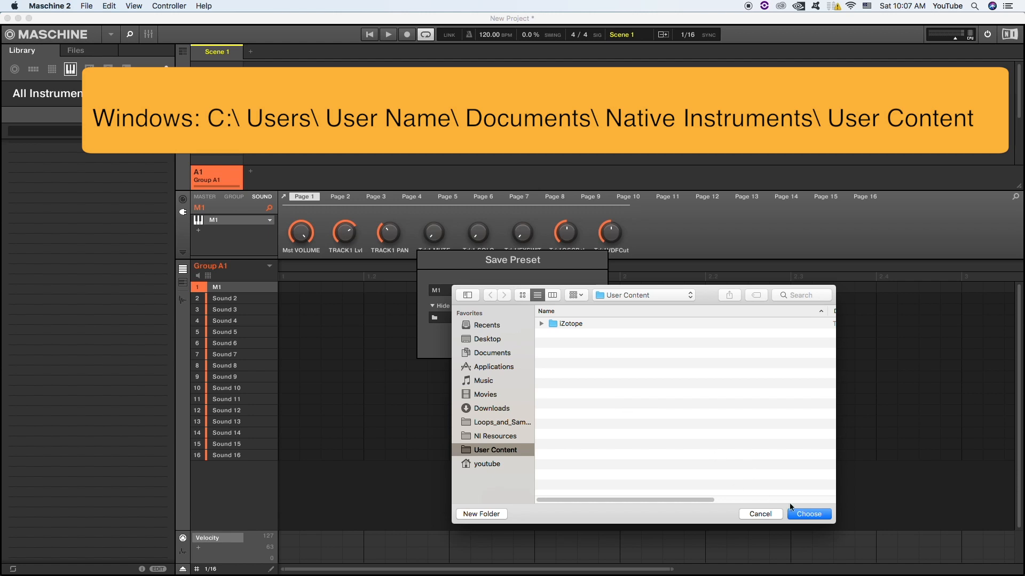
click(807, 514)
click(540, 346)
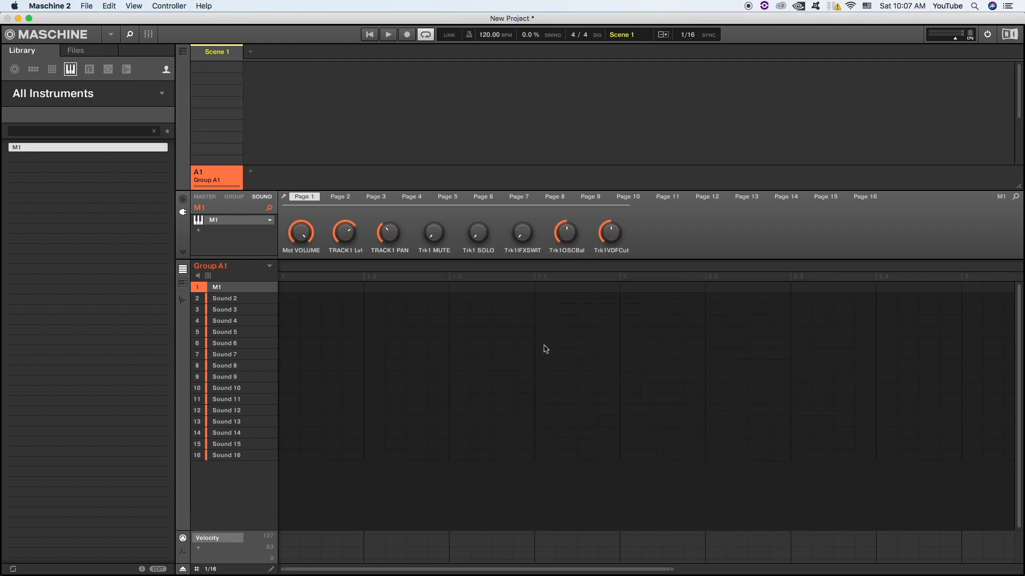
Switch to Finder, expand the M1 folder in User Content, and open its name for editing
key(super+Tab)
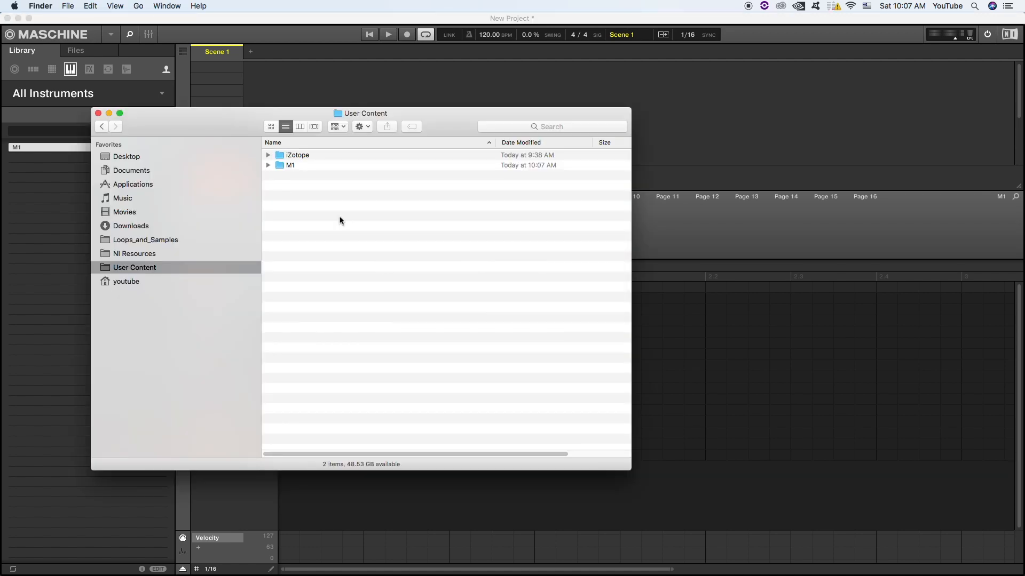
click(268, 165)
click(300, 166)
key(Return)
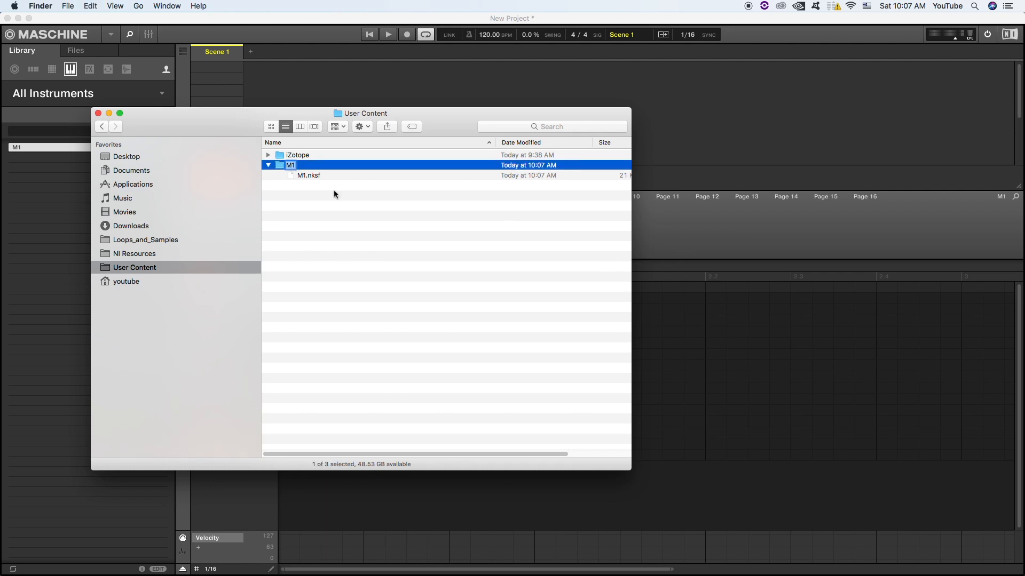
Return to Maschine and hide it so that only the User Content Finder window stays in view
click(745, 244)
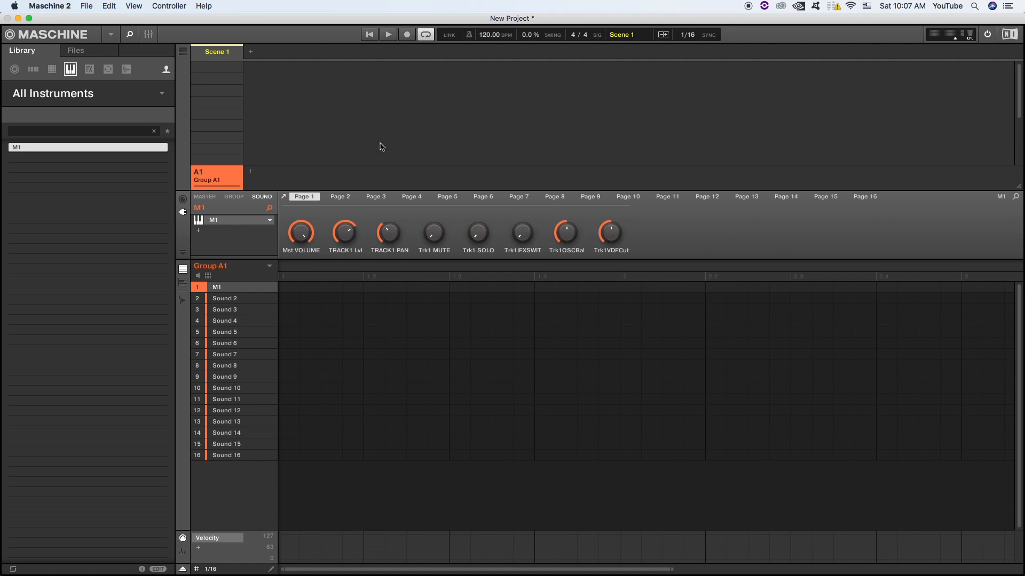
click(70, 6)
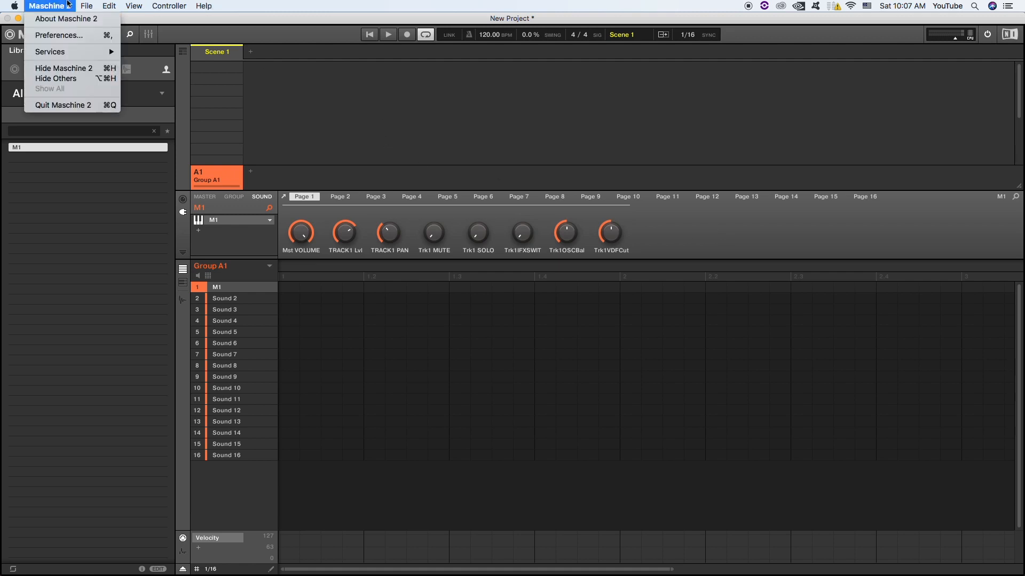
click(68, 5)
key(super+Tab)
key(super+shift+Tab)
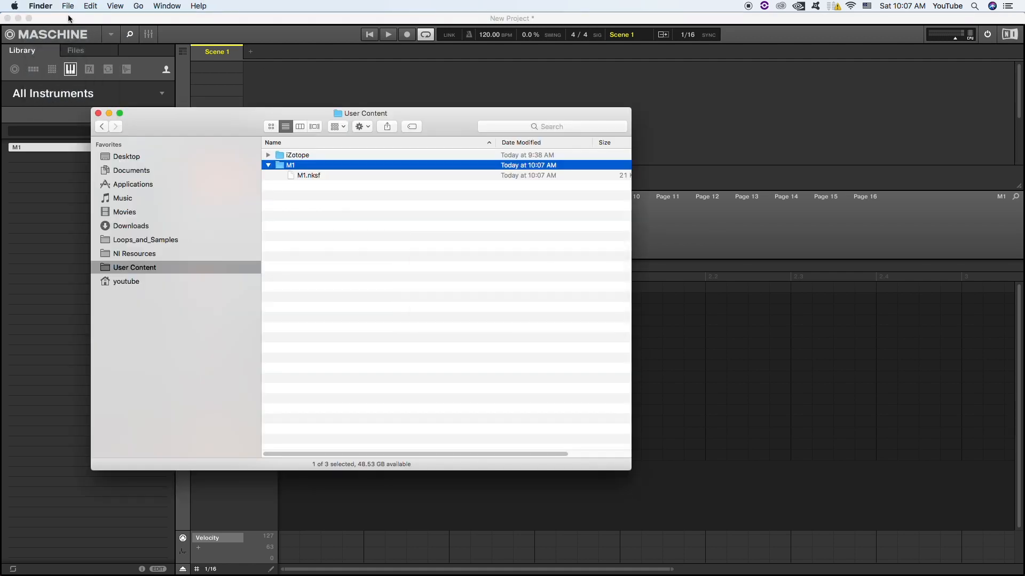
click(105, 19)
click(49, 5)
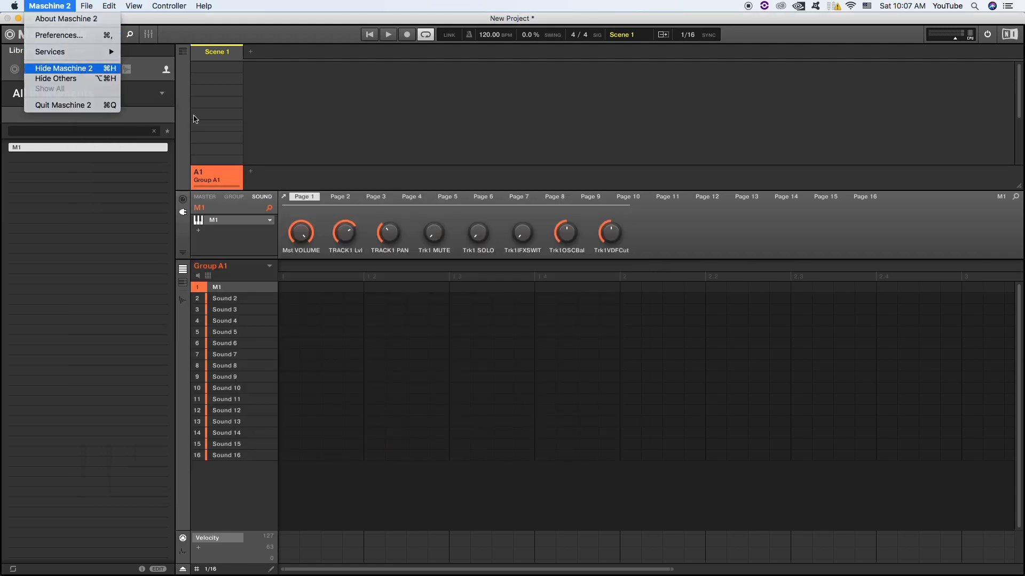
click(71, 69)
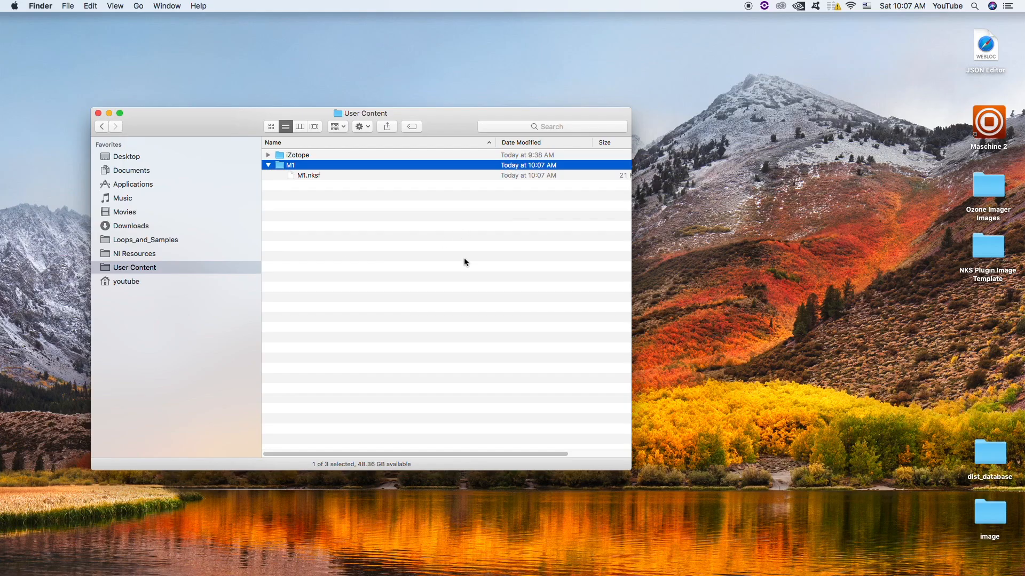
Open the image folder on the desktop and go into its Korg > m1 subfolder
double_click(993, 511)
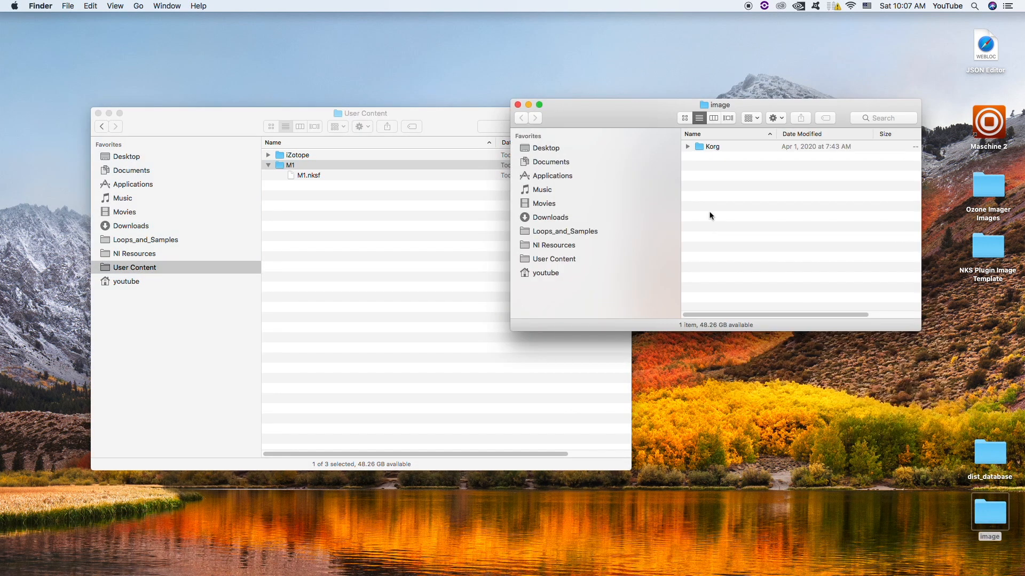
click(688, 147)
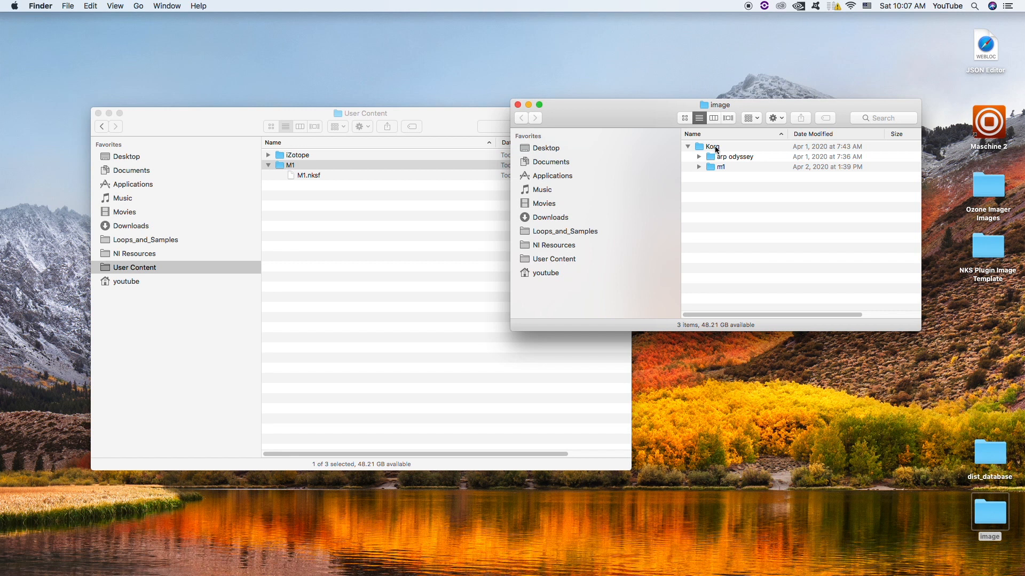
click(698, 167)
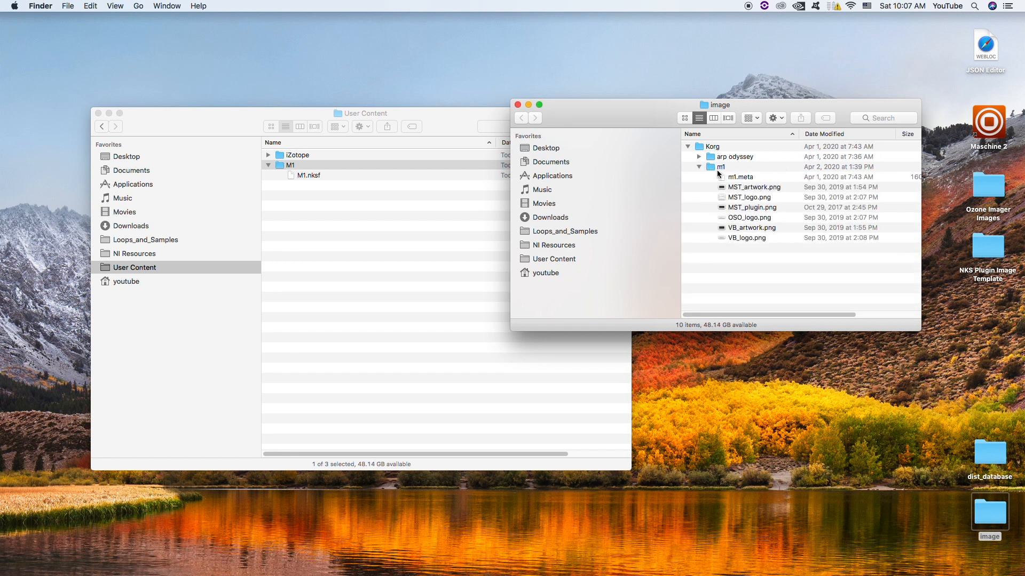
double_click(709, 166)
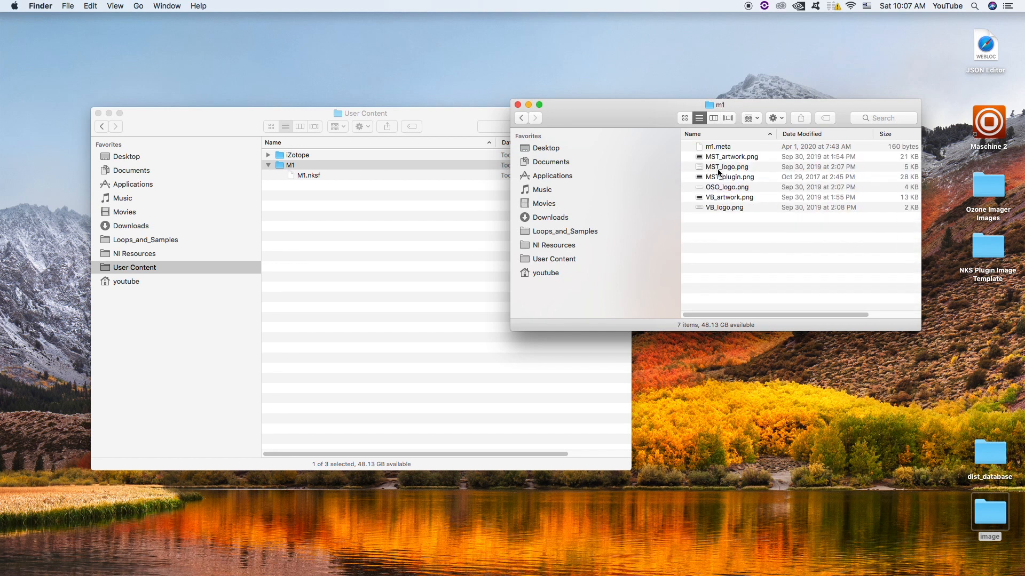
Examine the vendor and name lines in m1.meta from the image folder, and close the file
double_click(715, 147)
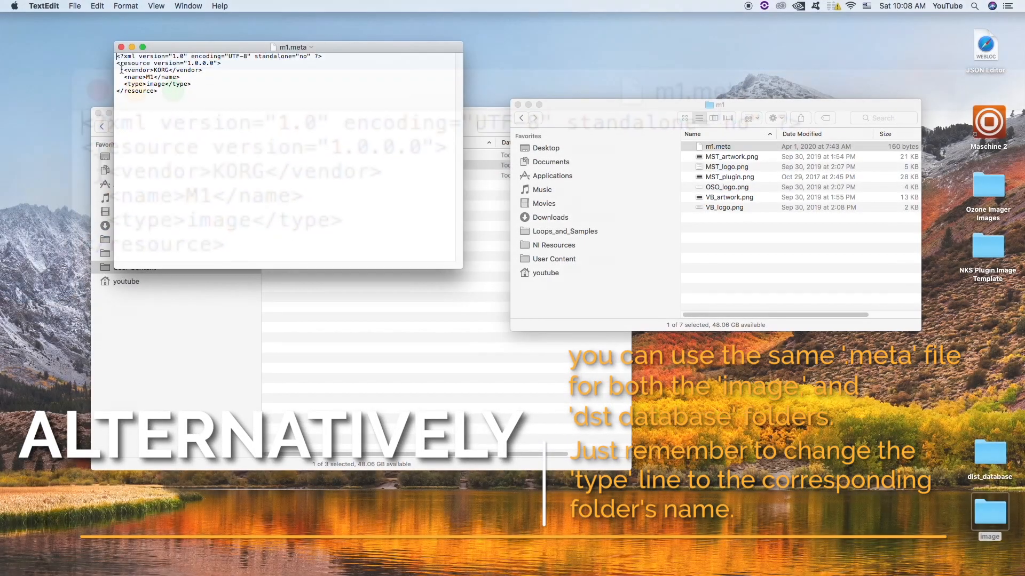
drag(121, 69, 212, 71)
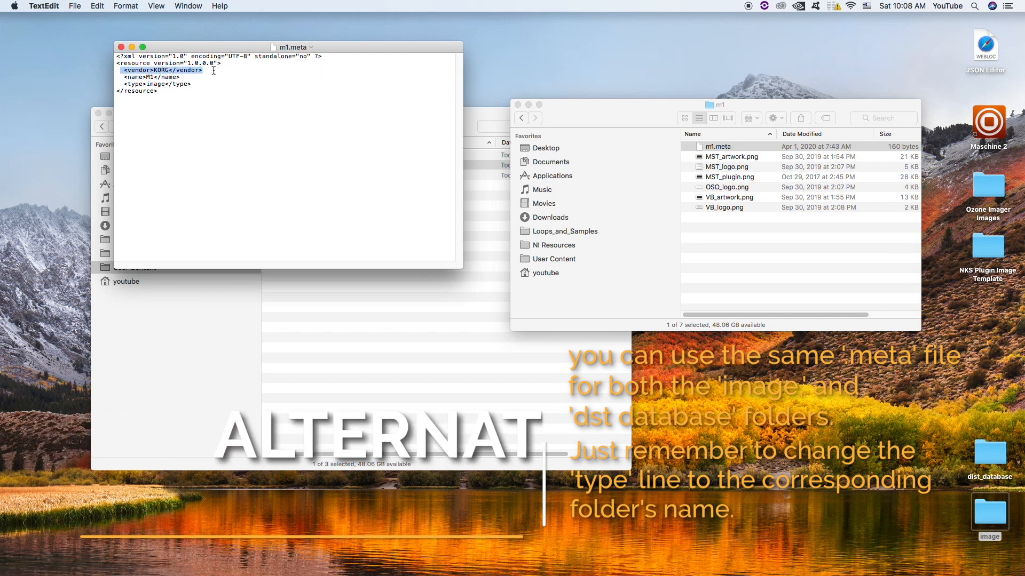
mouse_move(216, 70)
mouse_down()
mouse_move(220, 91)
mouse_move(224, 79)
mouse_up()
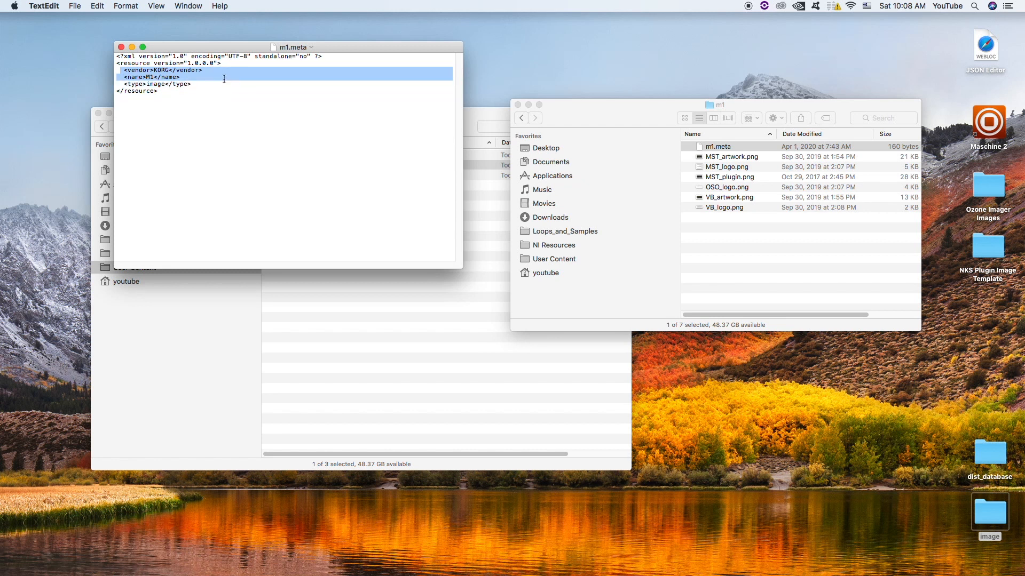
click(157, 77)
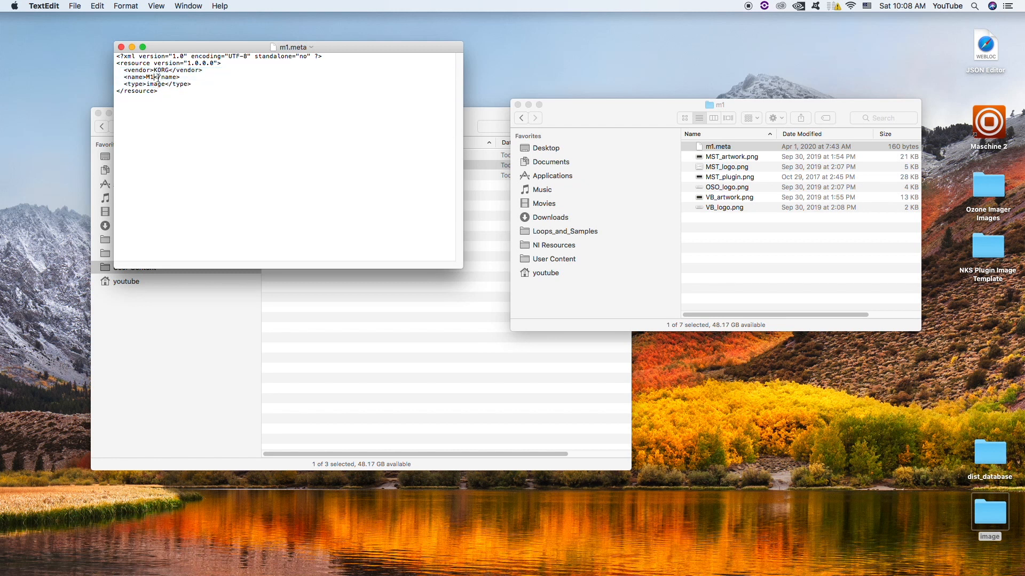
click(121, 47)
click(828, 271)
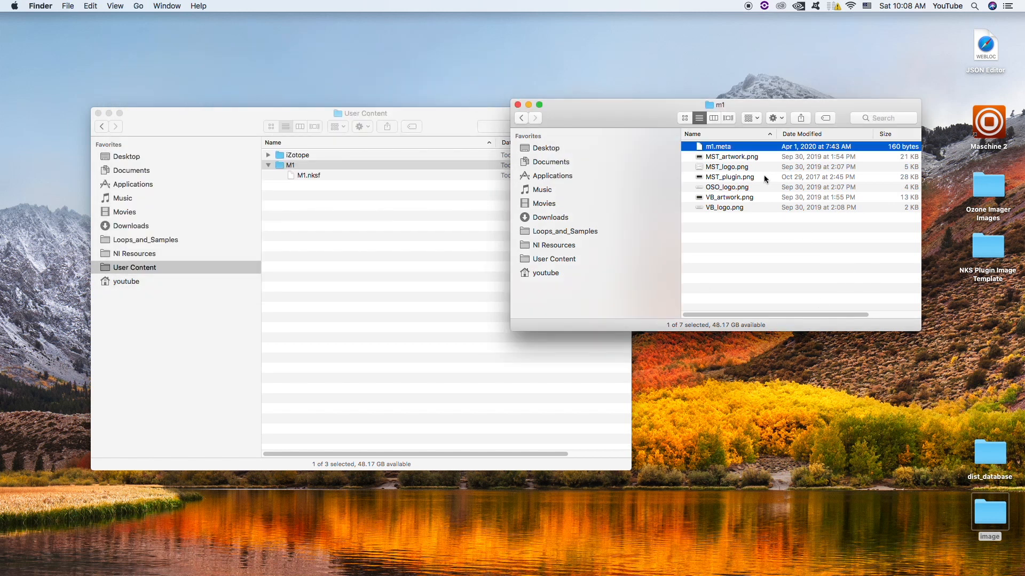
View the six M1 artwork, logo and plugin PNG images together in Preview, and close them
drag(767, 154, 737, 216)
key(super+o)
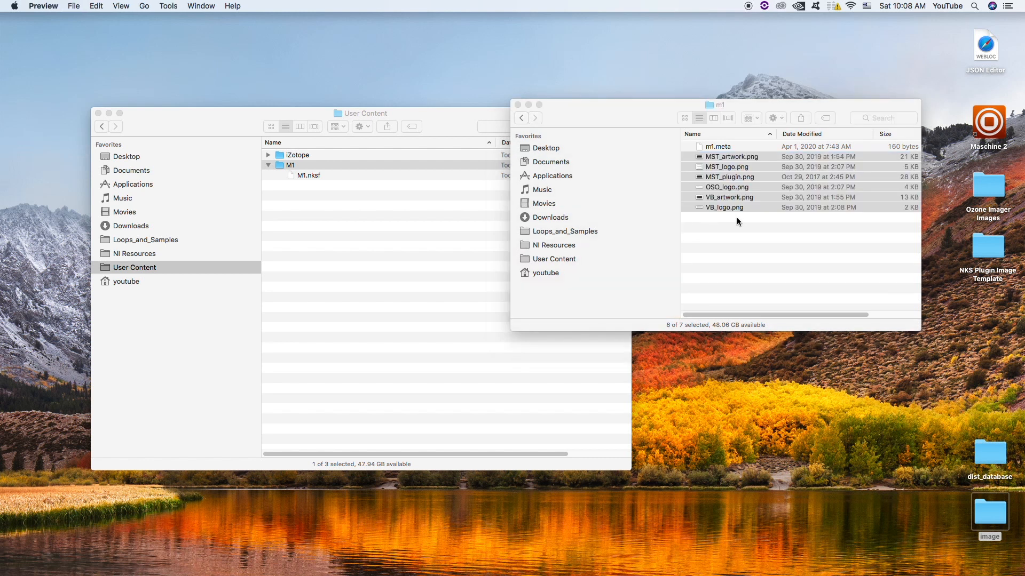
drag(404, 162, 668, 541)
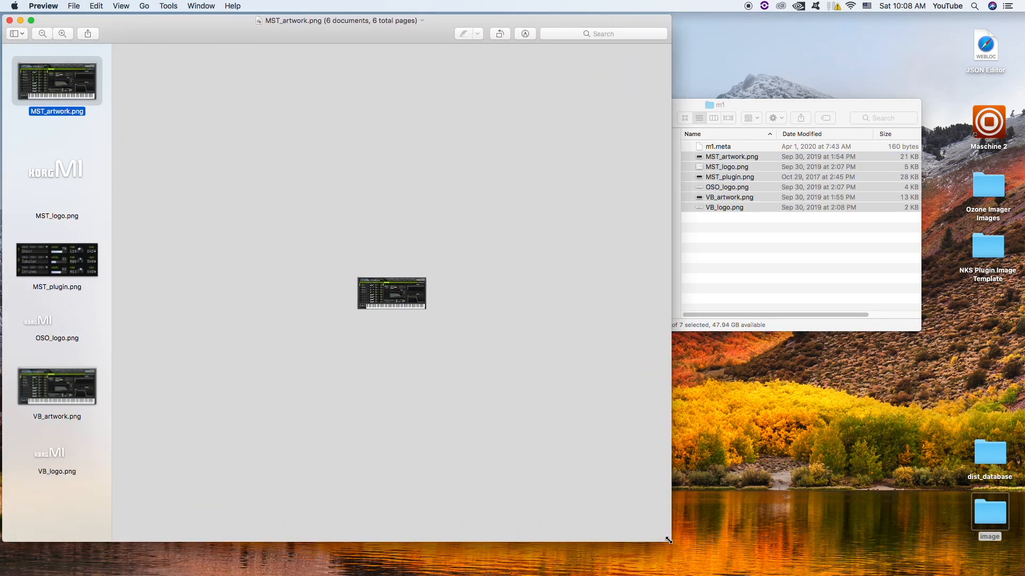
key(Down)
key(Down)
key(Down)
key(Down)
key(Down)
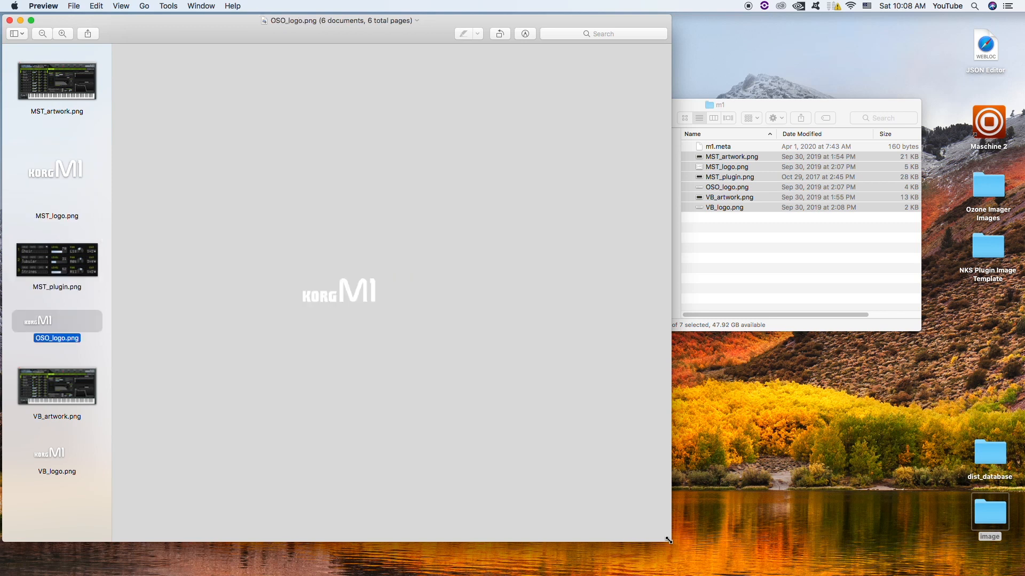
key(Up)
key(Up)
key(Up)
key(Up)
key(Up)
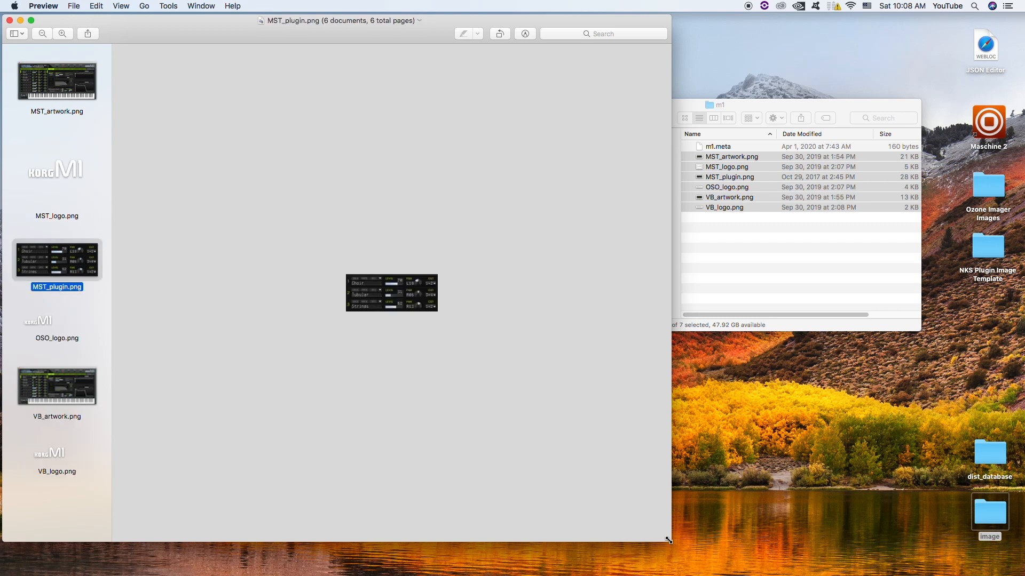
key(Down)
key(Down)
key(Down)
key(Down)
key(Down)
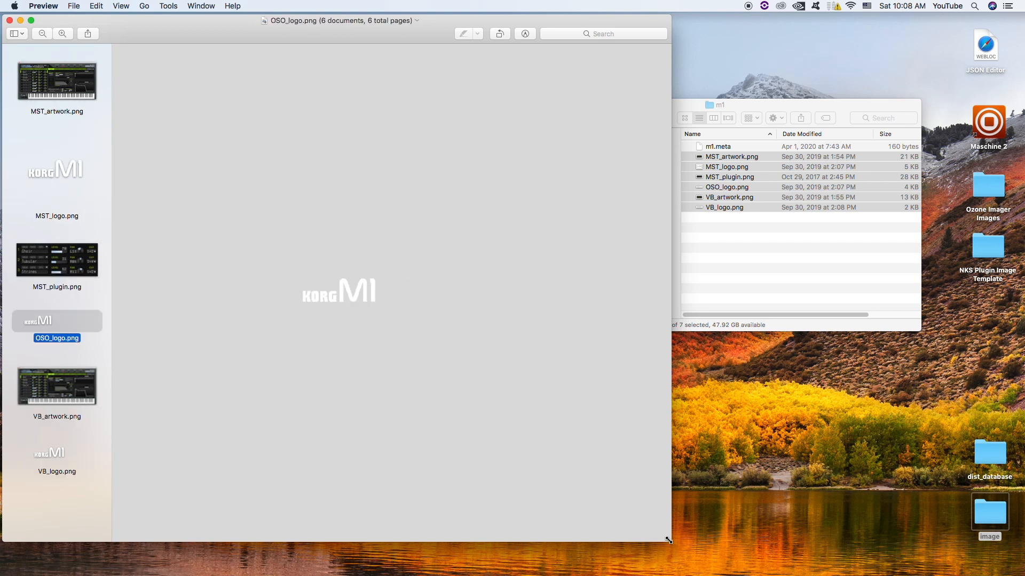
key(super+w)
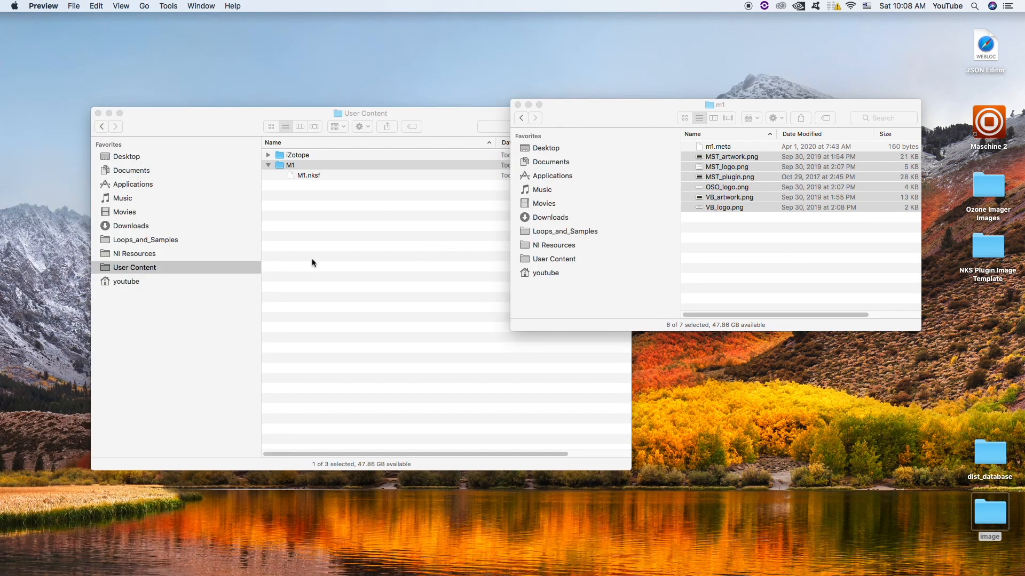
Show the image folder of NI Resources in the User Content window and collapse its iZotope folder
click(196, 310)
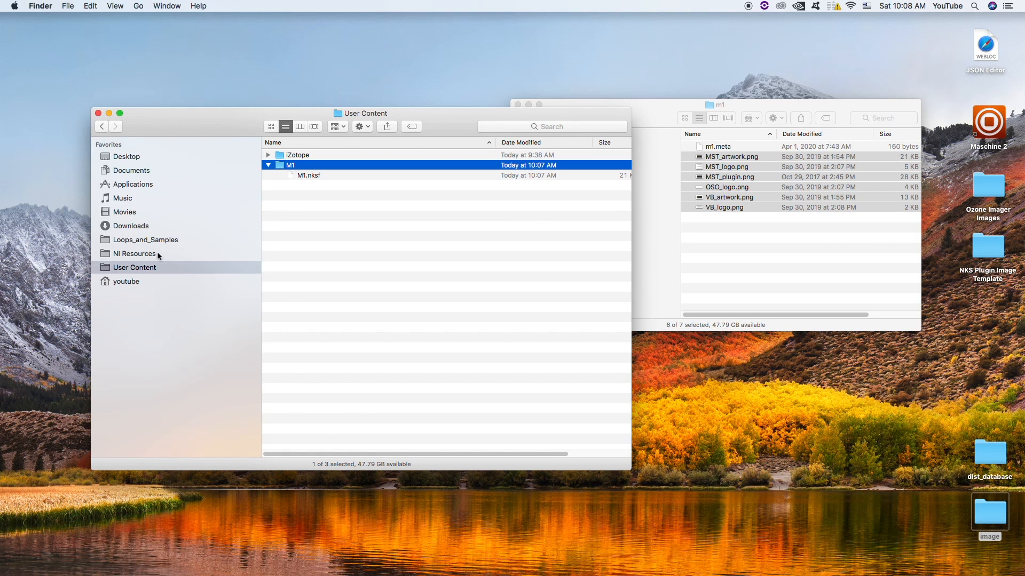
click(158, 255)
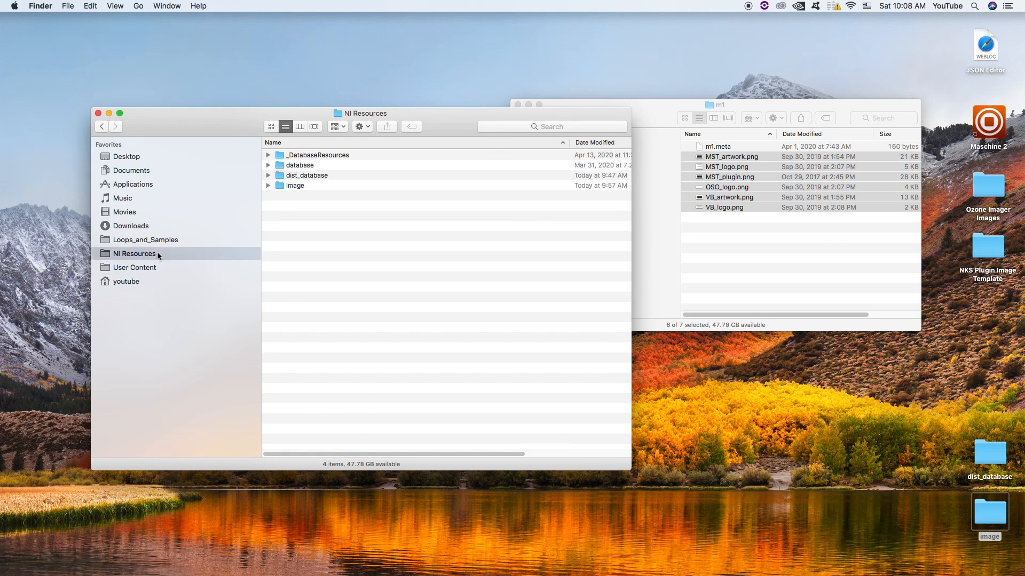
double_click(316, 185)
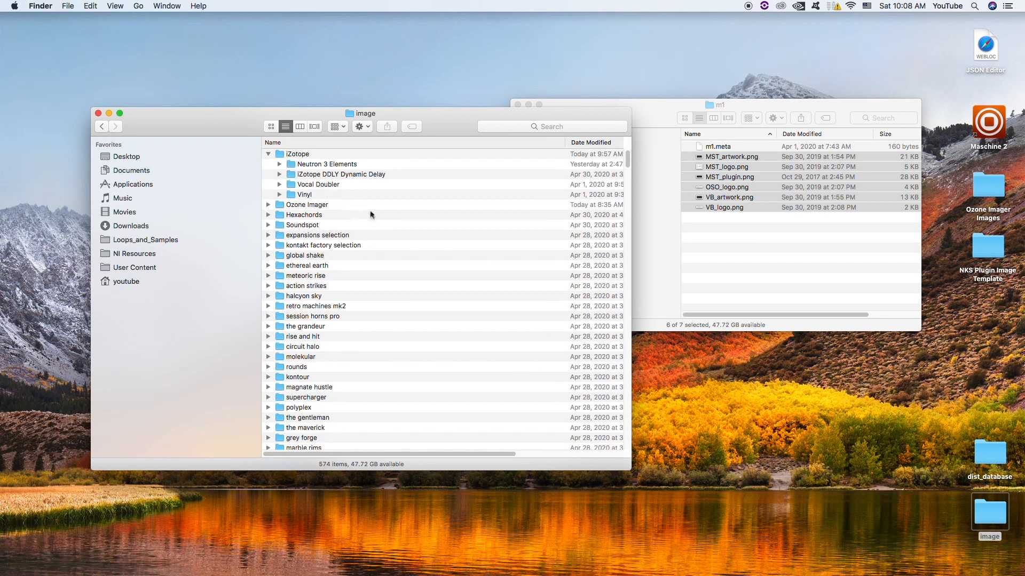
click(267, 155)
Move the Korg folder from the desktop image folder into the NI Resources image folder, and close the emptied window
click(713, 268)
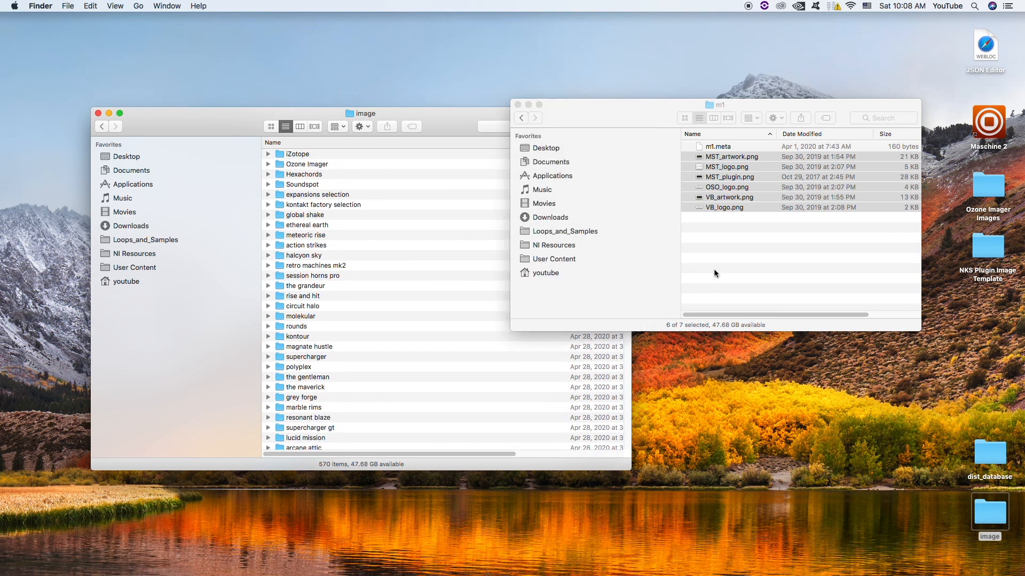
click(526, 121)
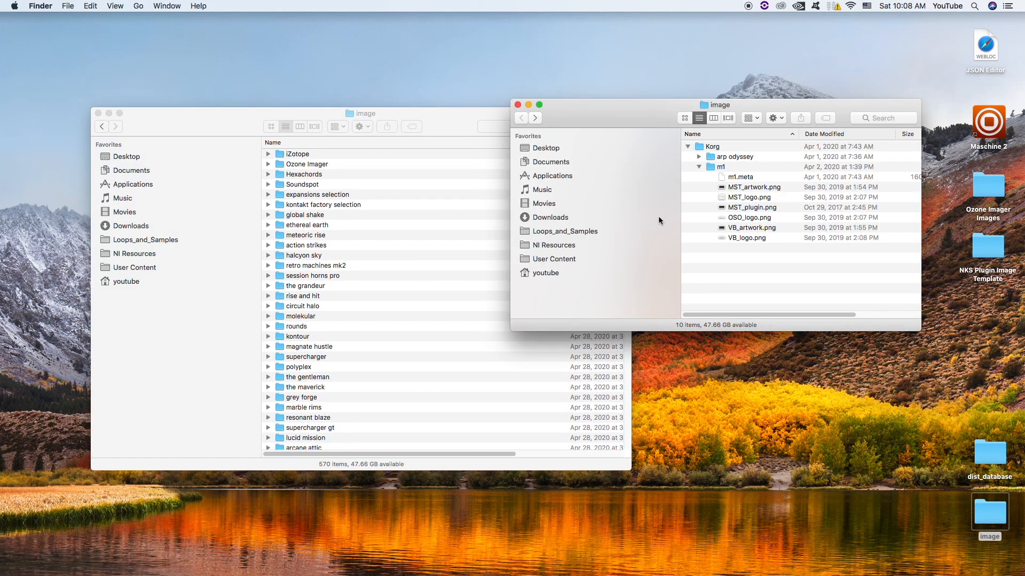
click(699, 167)
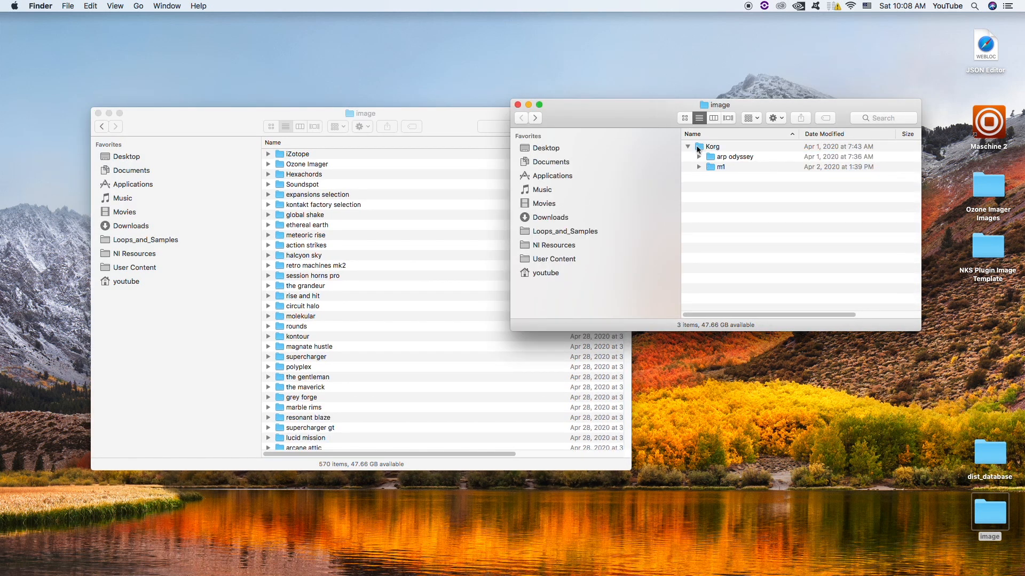
drag(699, 148, 494, 350)
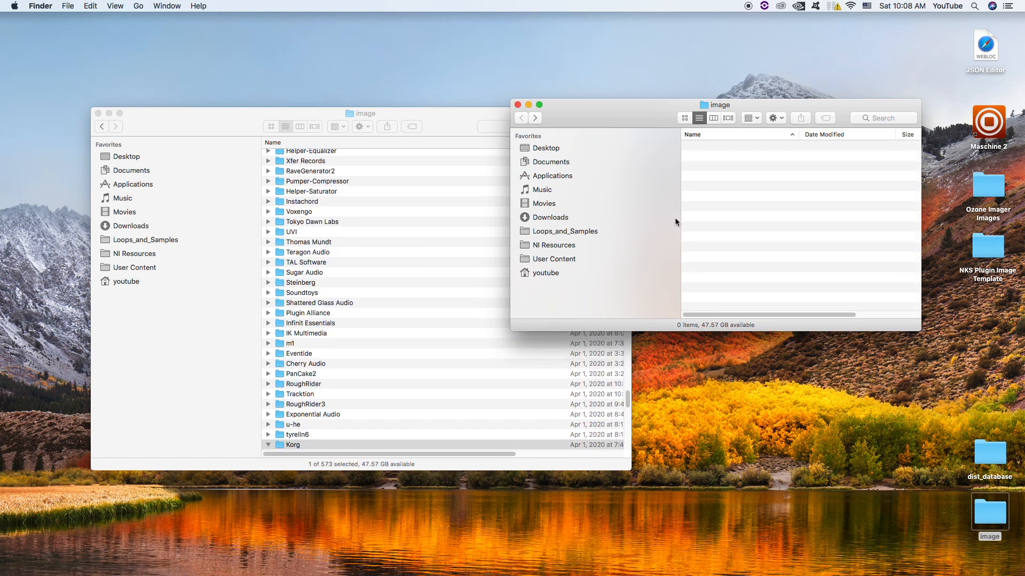
key(super+w)
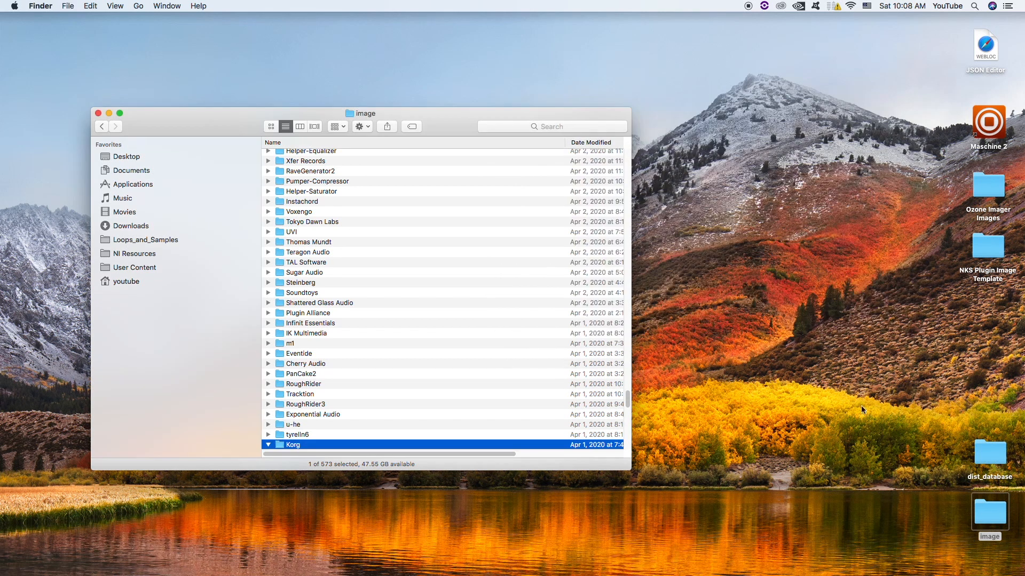
Quit Maschine and discard the changes to the project
mouse_move(930, 575)
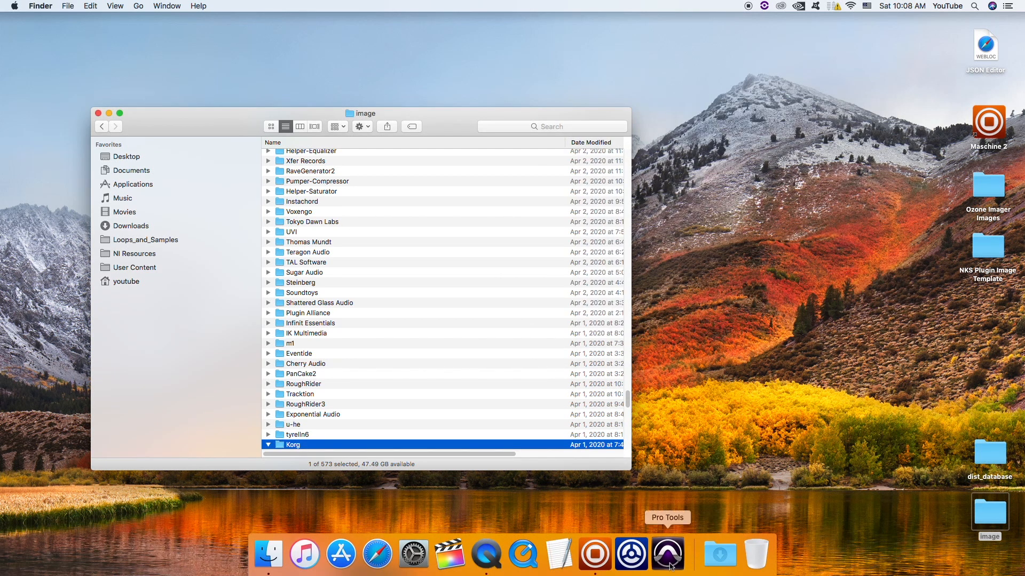
right_click(603, 560)
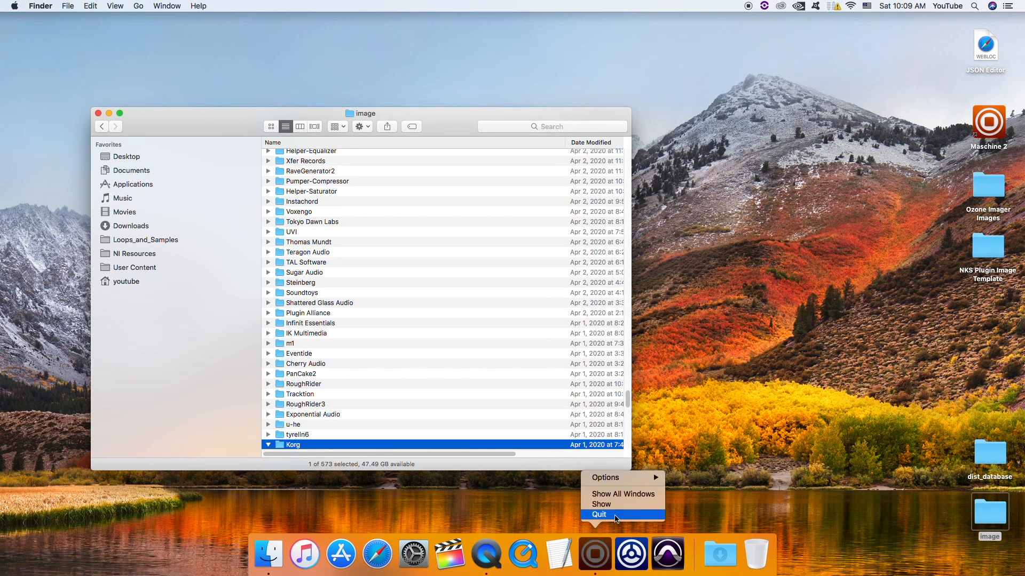
click(615, 515)
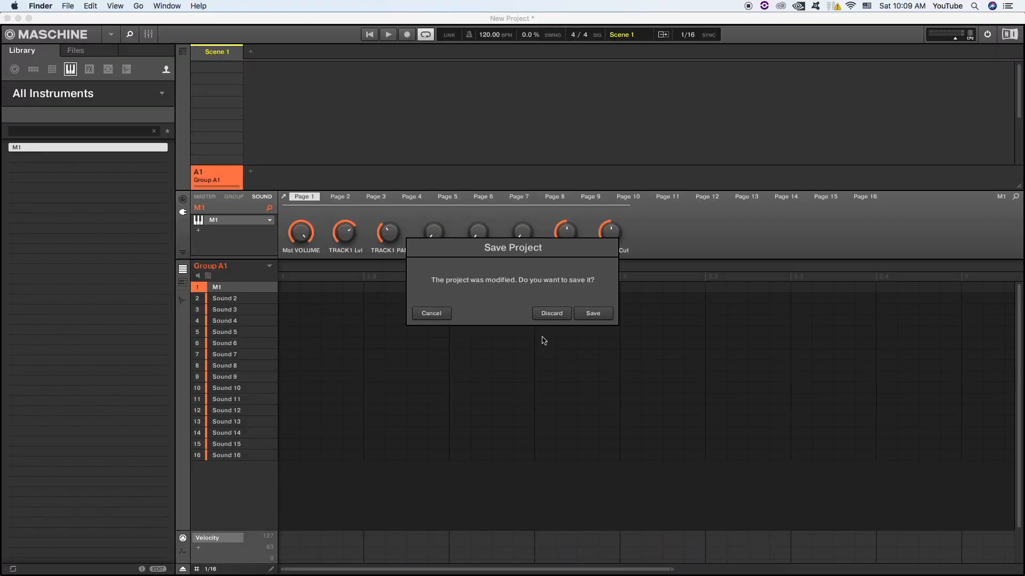
click(552, 314)
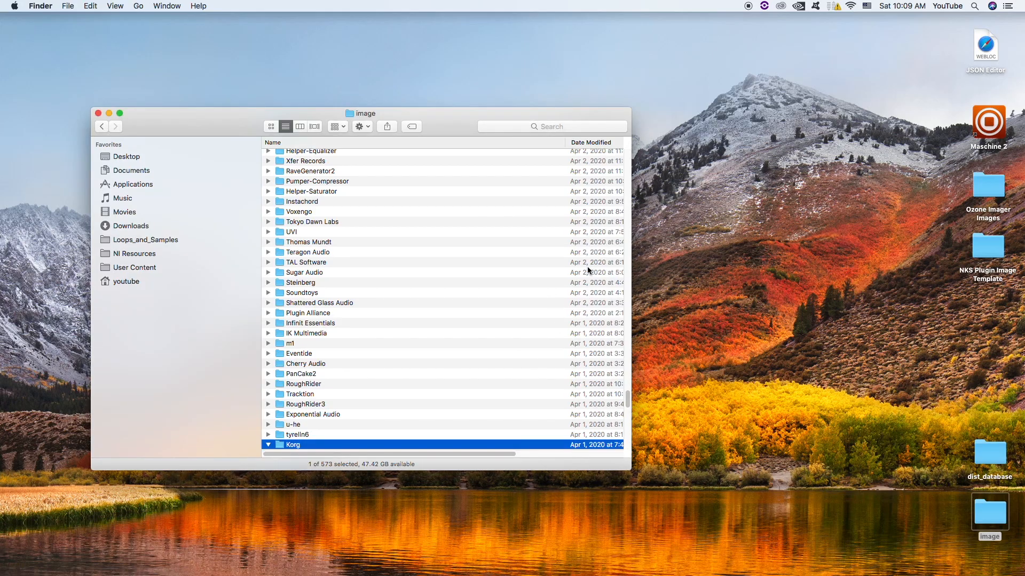
Move the Korg folder from the desktop dist_database folder into the NI Resources dist_database folder, and close the emptied window
click(145, 256)
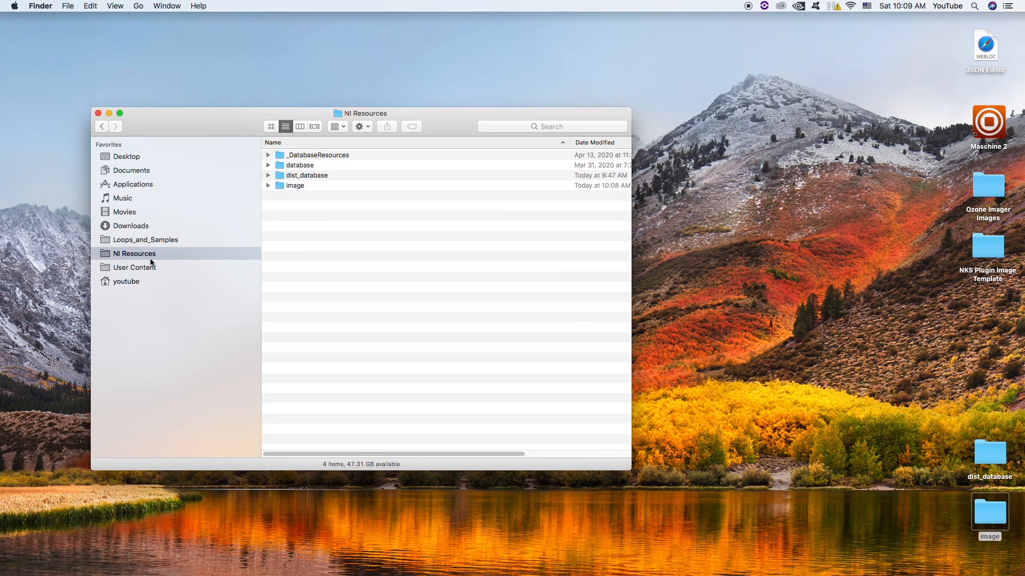
double_click(327, 174)
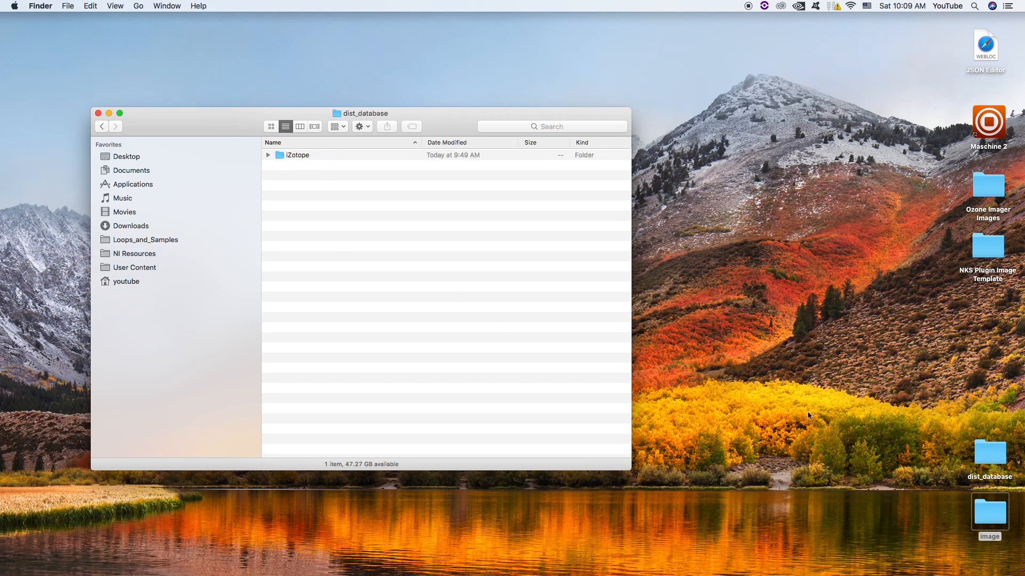
double_click(987, 451)
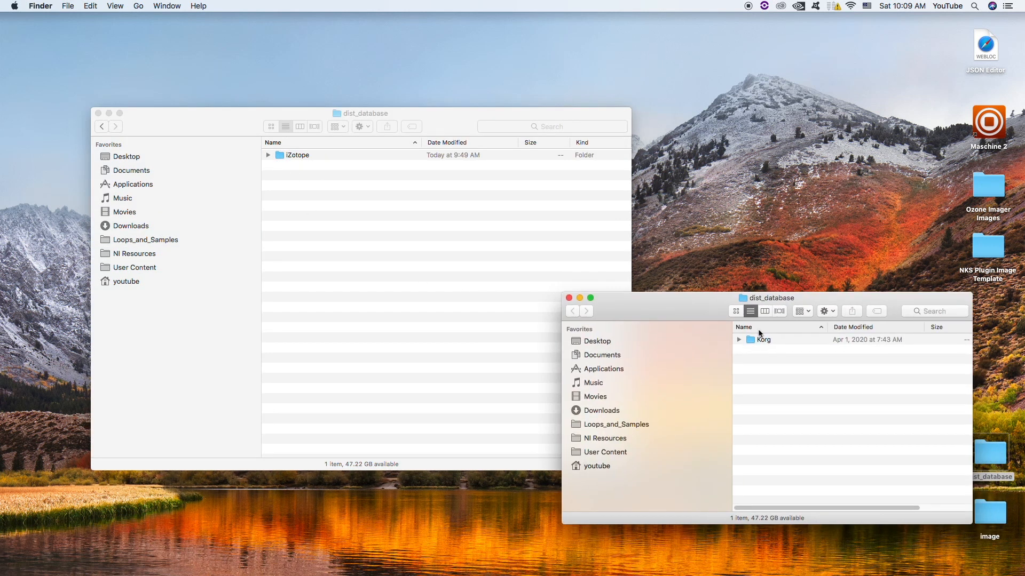
click(740, 339)
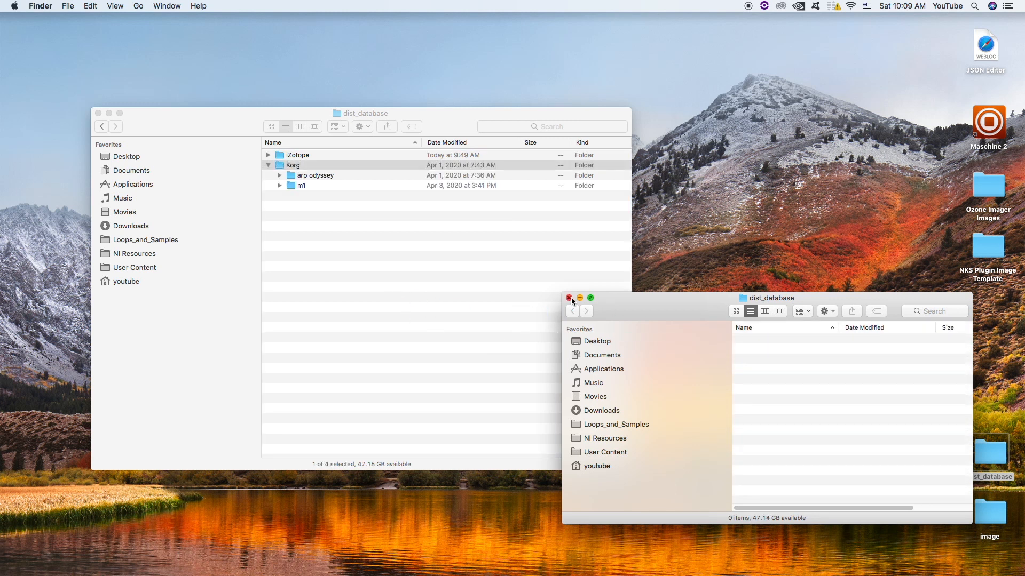
click(568, 298)
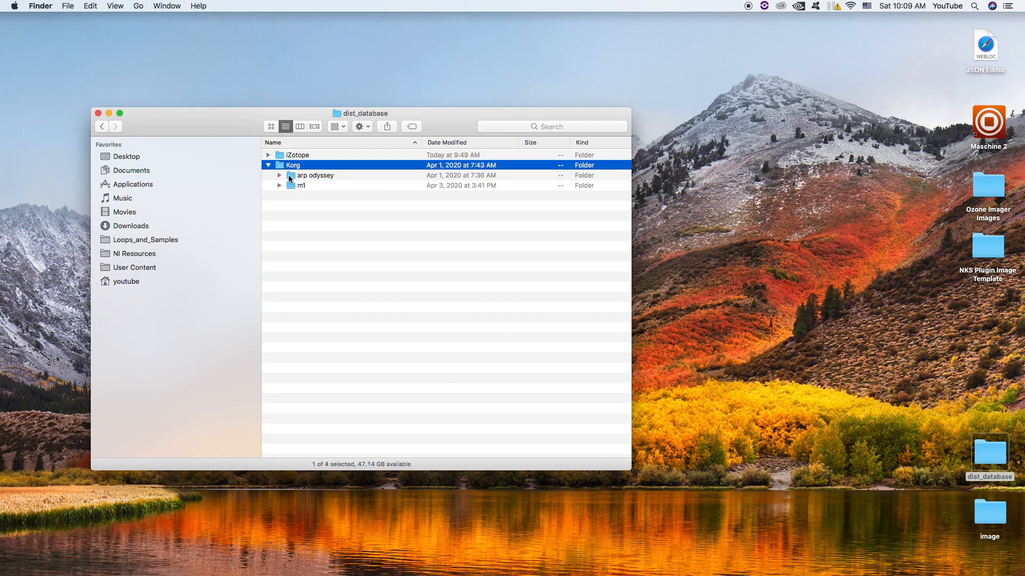
Open m1.meta in the moved Korg > m1 folder and examine its type value
double_click(291, 186)
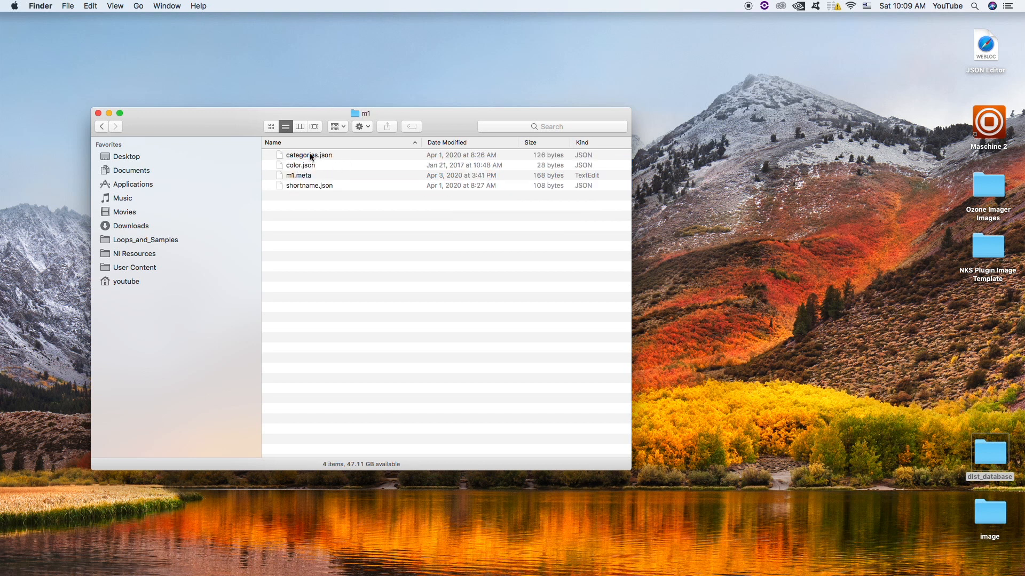
double_click(278, 177)
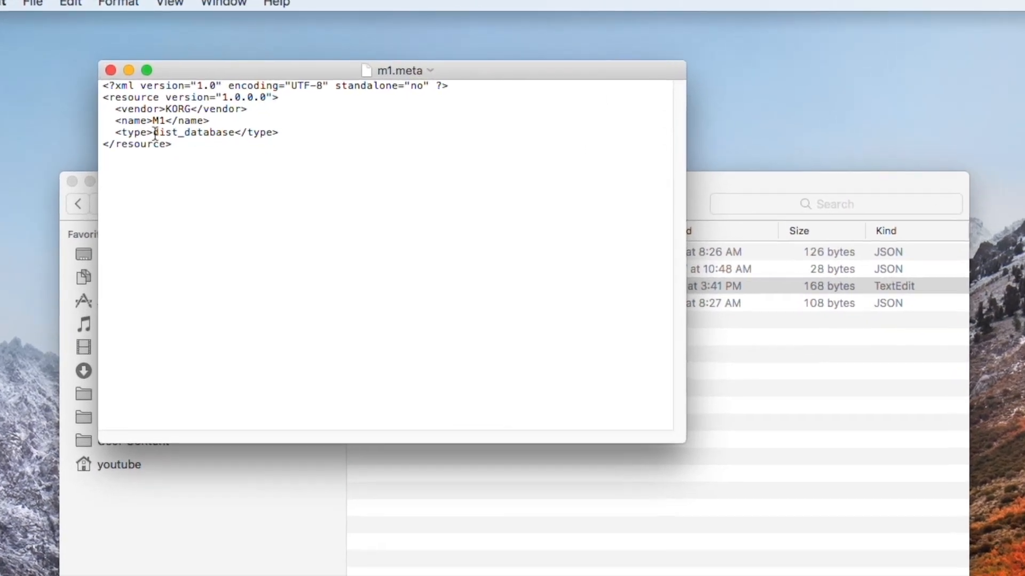
drag(149, 122, 225, 122)
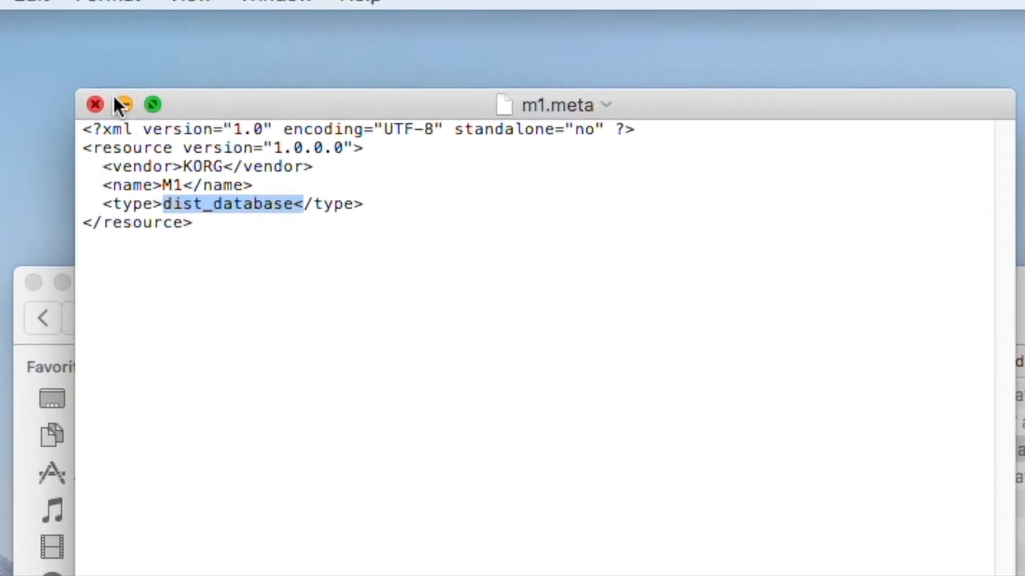
Close m1.meta, open categories.json from the m1 folder, and examine its FileType and Categories values
click(99, 95)
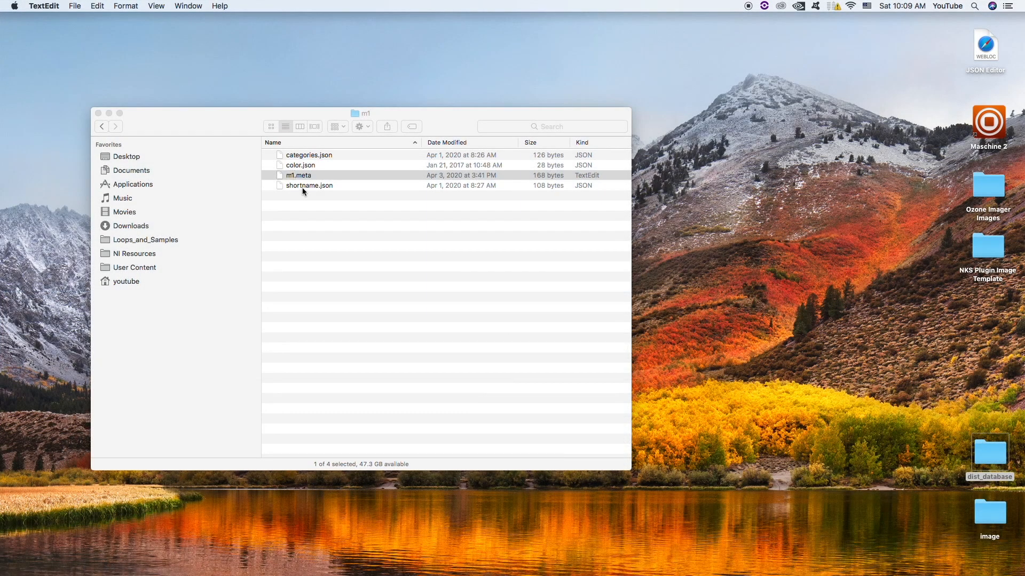
double_click(280, 156)
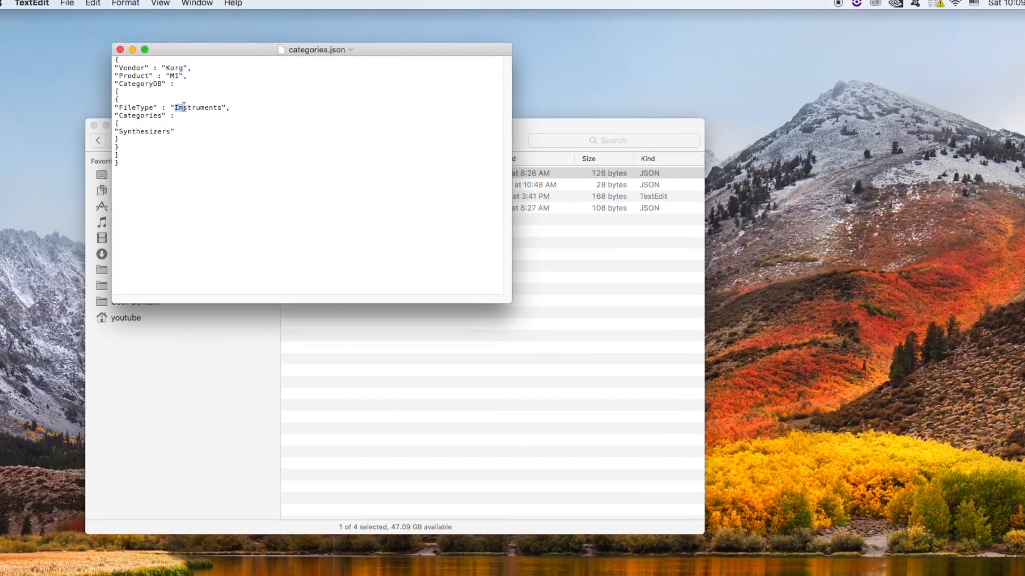
double_click(182, 104)
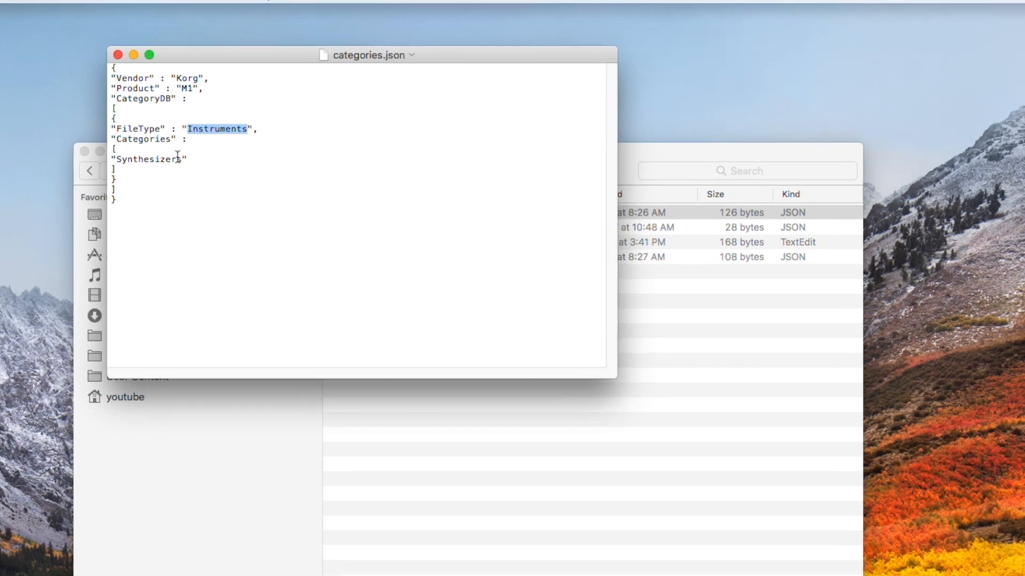
click(176, 151)
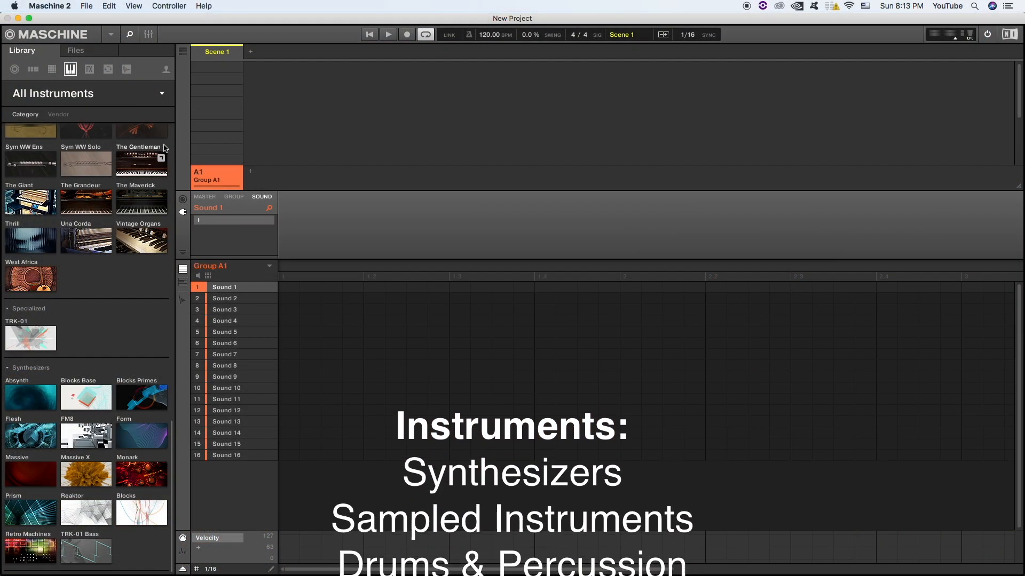
Browse the factory instruments in the Maschine library to review the category groups they are sorted into
scroll(165, 149, up, 7)
scroll(164, 149, up, 10)
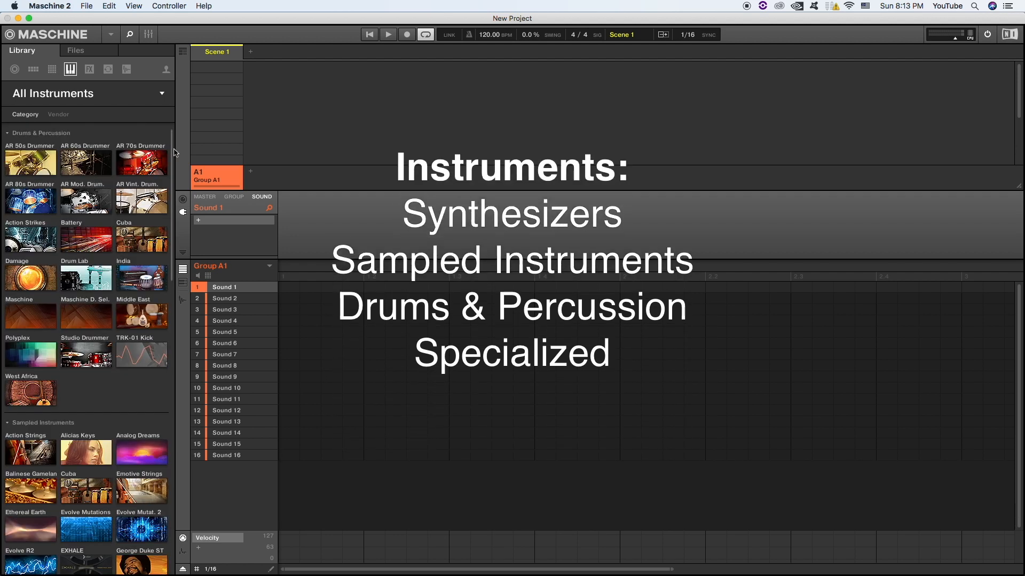
scroll(173, 155, down, 1)
drag(172, 152, 182, 194)
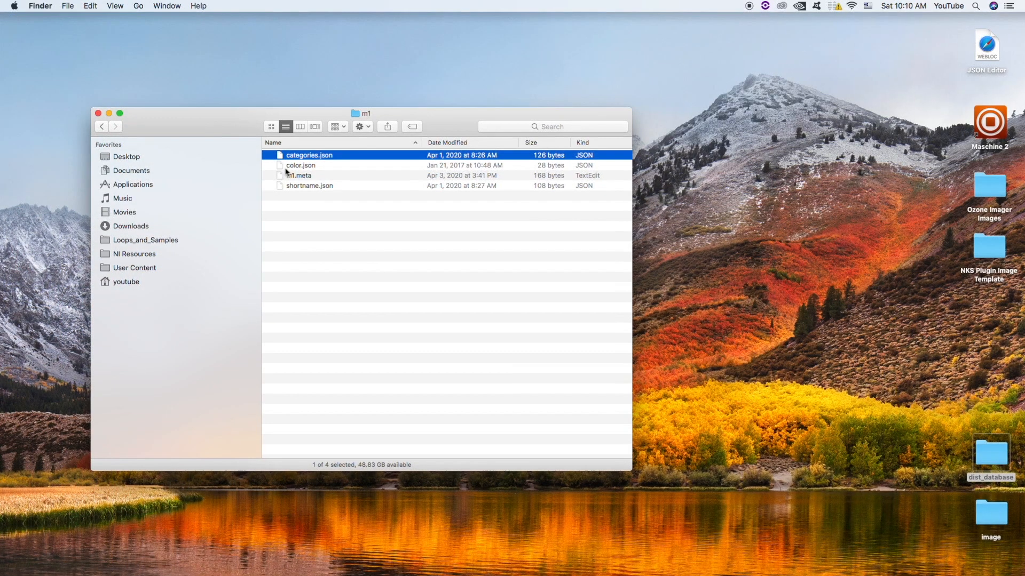
Examine color.json and shortname.json in the m1 folder, and close the files and the folder window
double_click(299, 165)
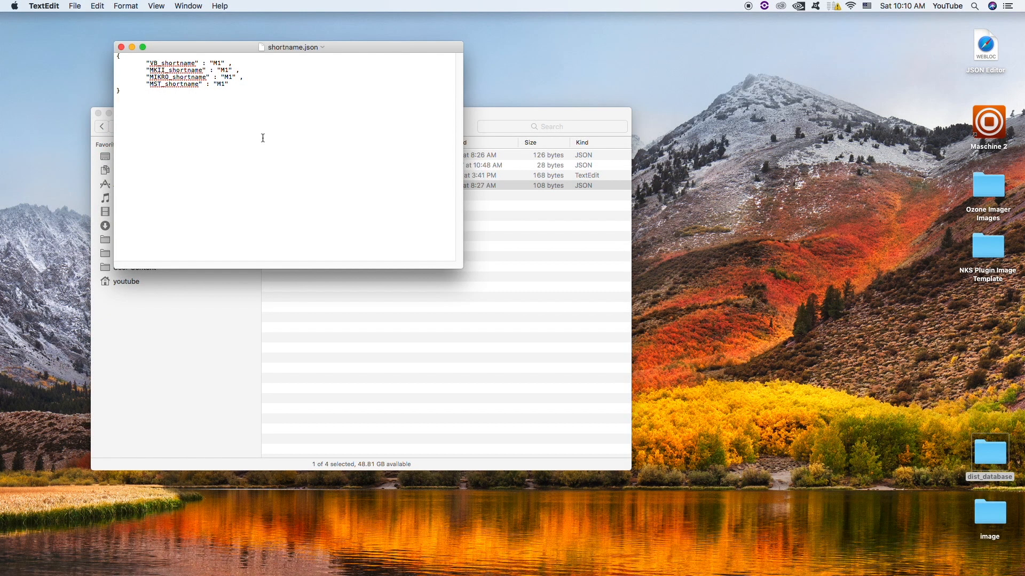
click(318, 229)
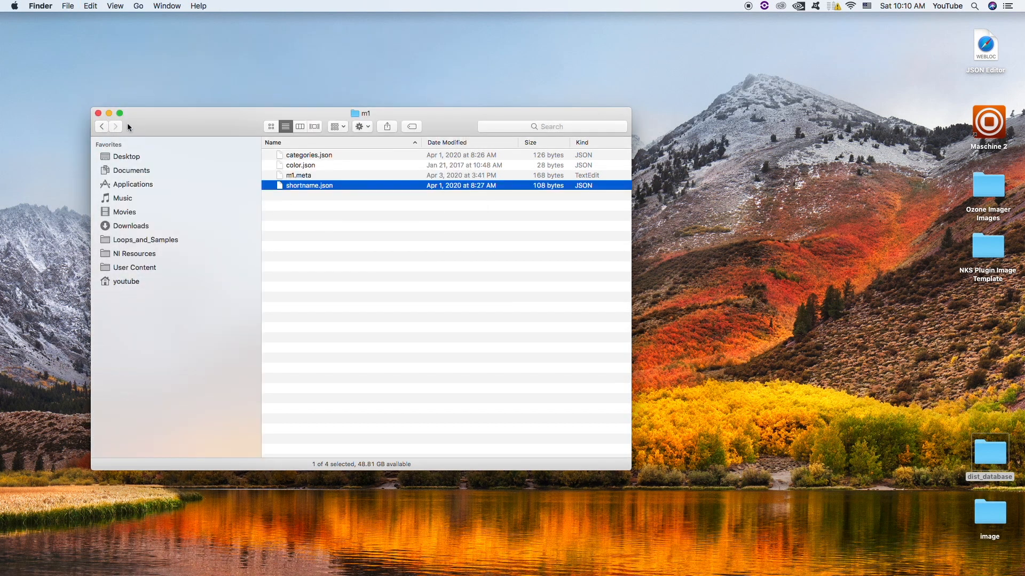
click(99, 114)
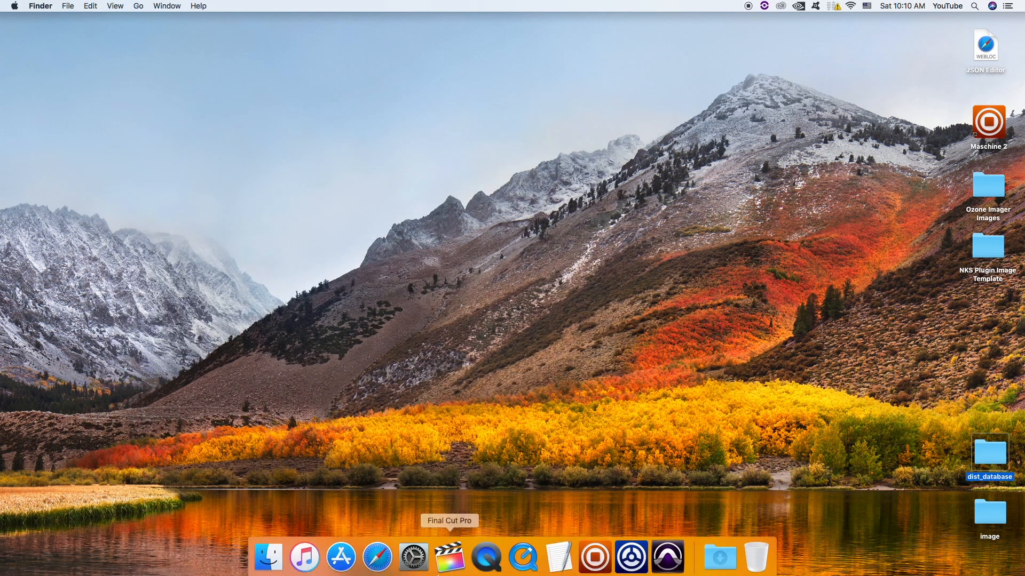
Launch Maschine 2 and select the M1 instrument under Synthesizers in the user library
double_click(988, 130)
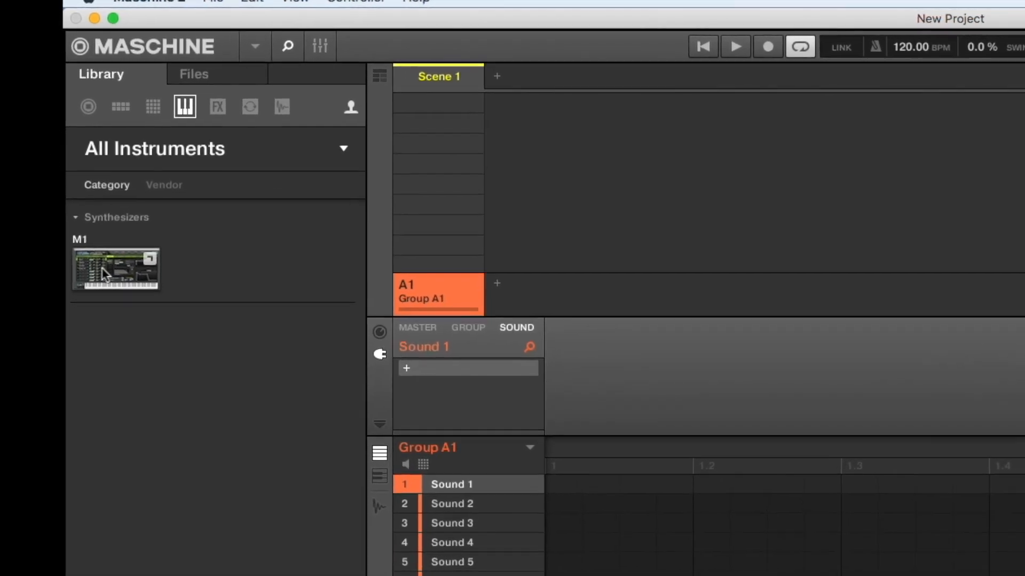
click(77, 248)
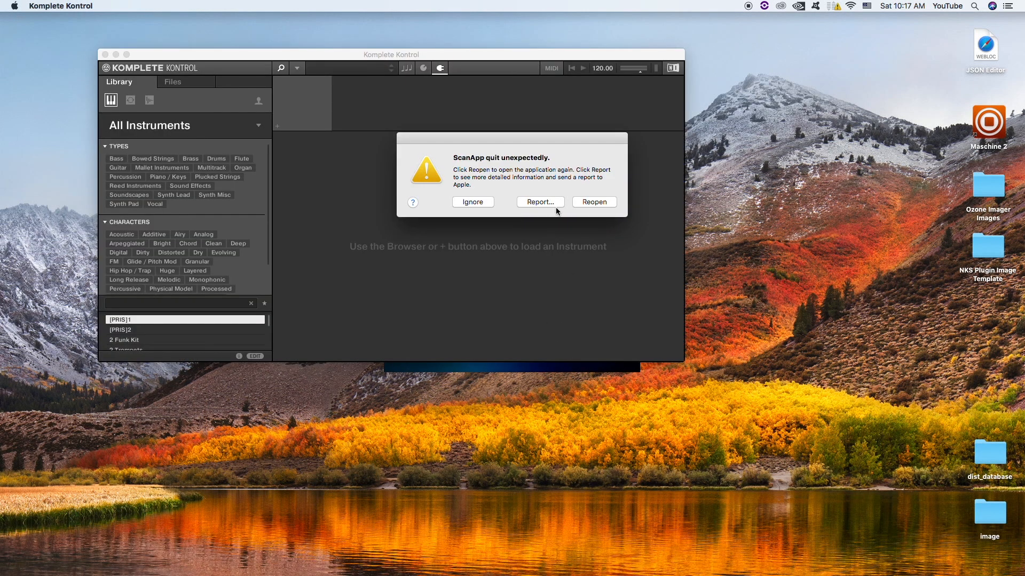
In Komplete Kontrol, ignore the ScanApp crash report and display the user library's instruments by category
click(474, 203)
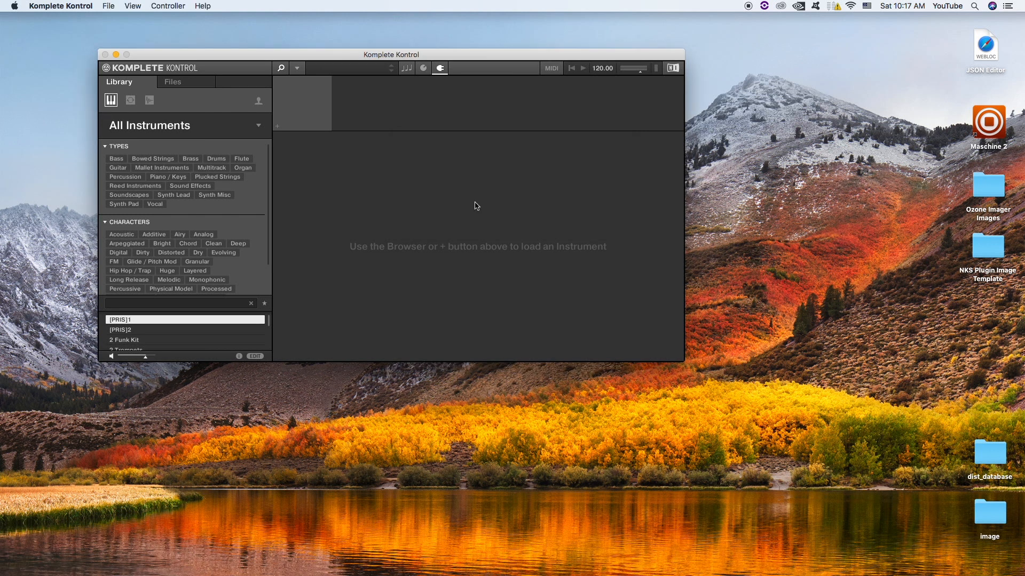
click(258, 128)
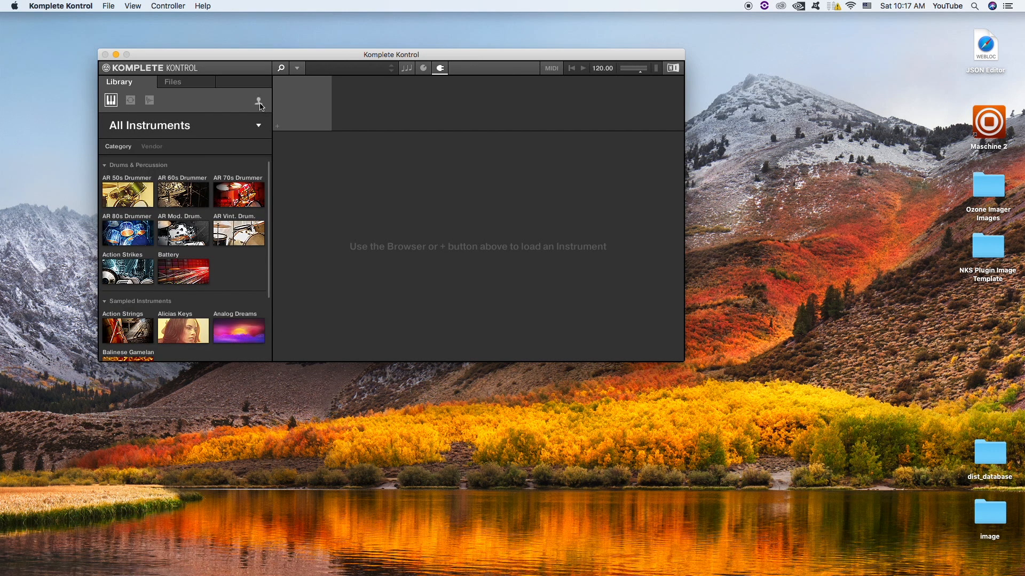
click(259, 102)
click(259, 101)
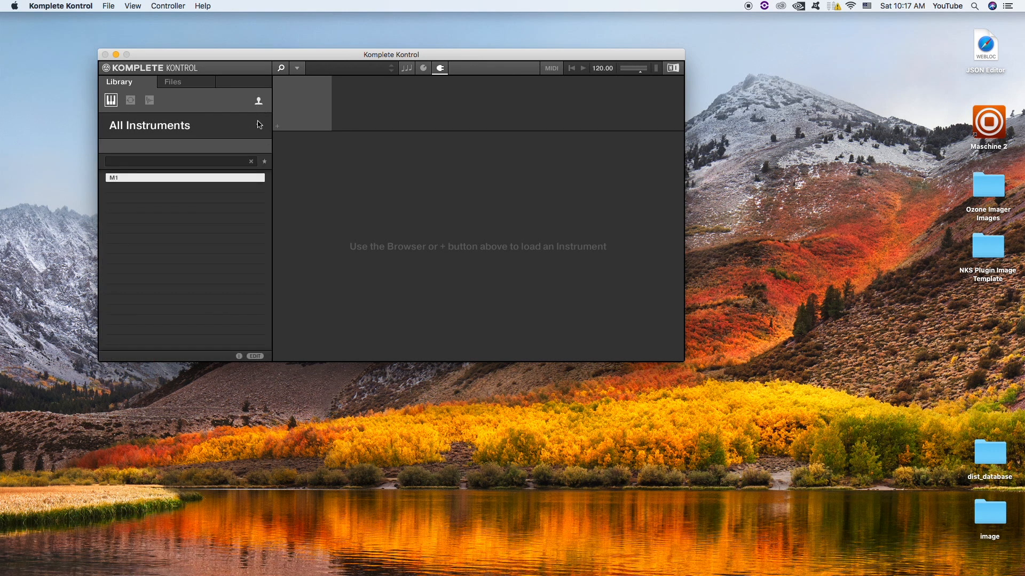
click(257, 125)
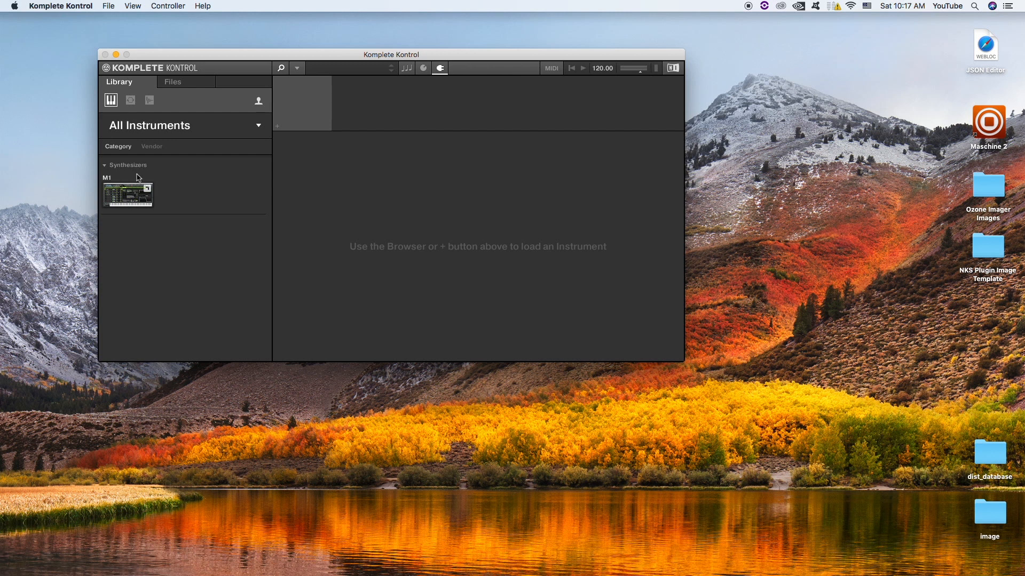
Open the user library locations in the Komplete Kontrol preferences and widen the Location column to read the full path
click(52, 6)
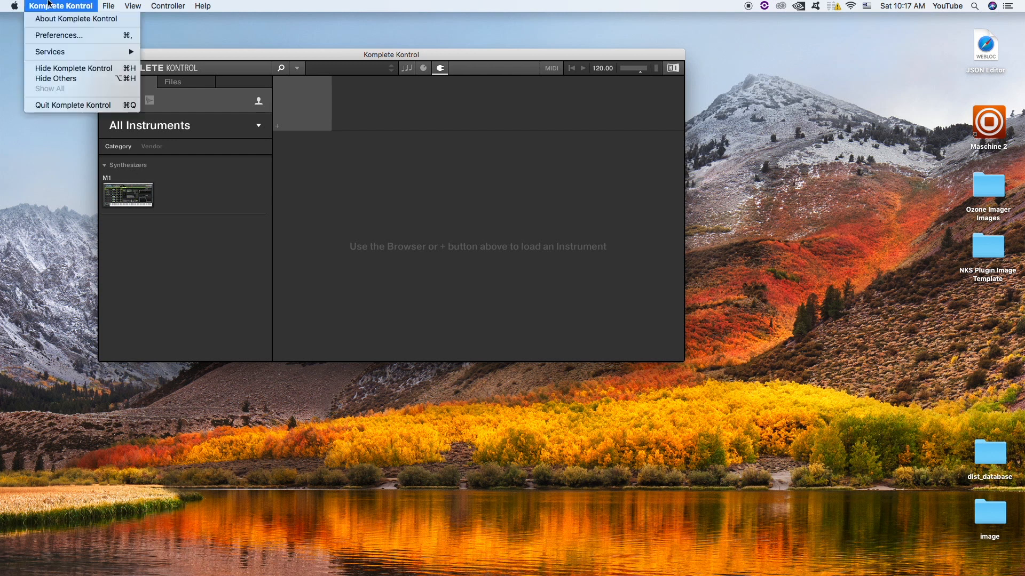
click(75, 36)
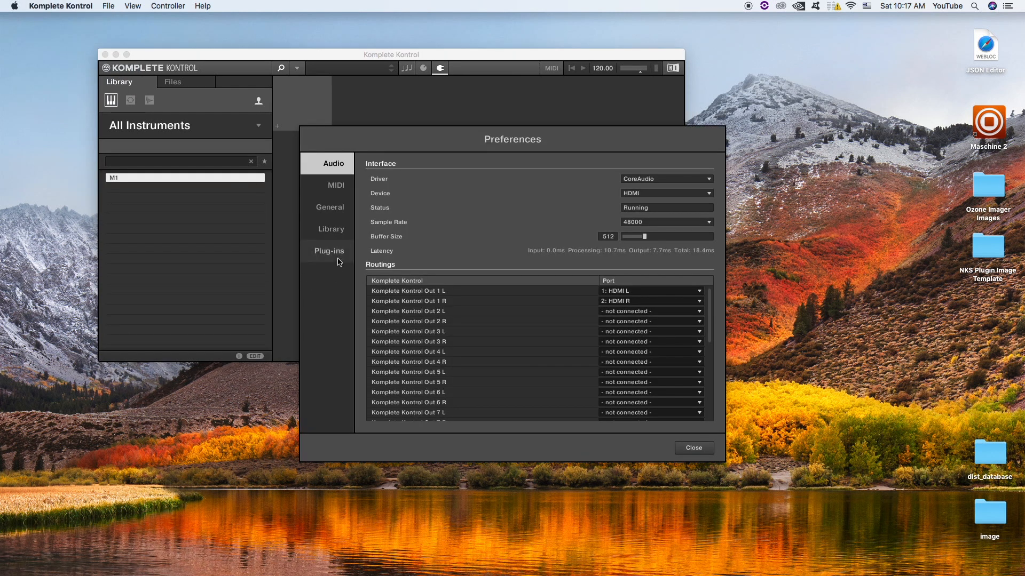
click(331, 229)
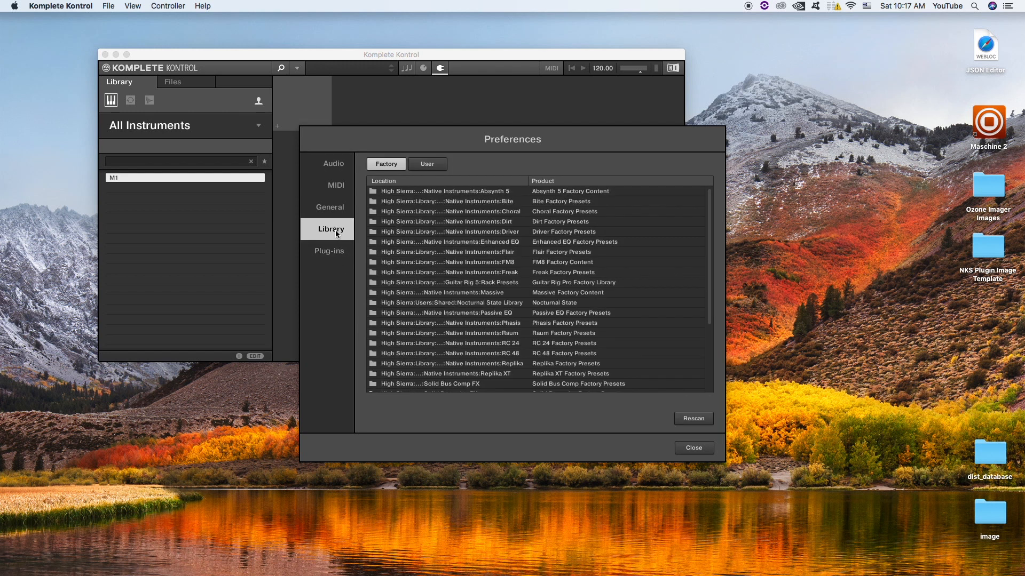
click(427, 165)
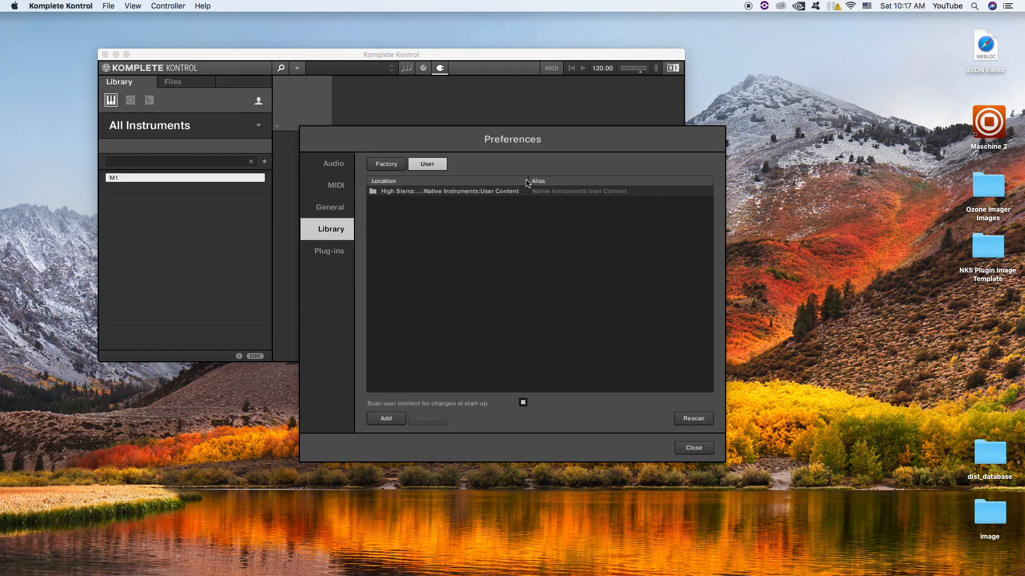
drag(527, 179, 687, 190)
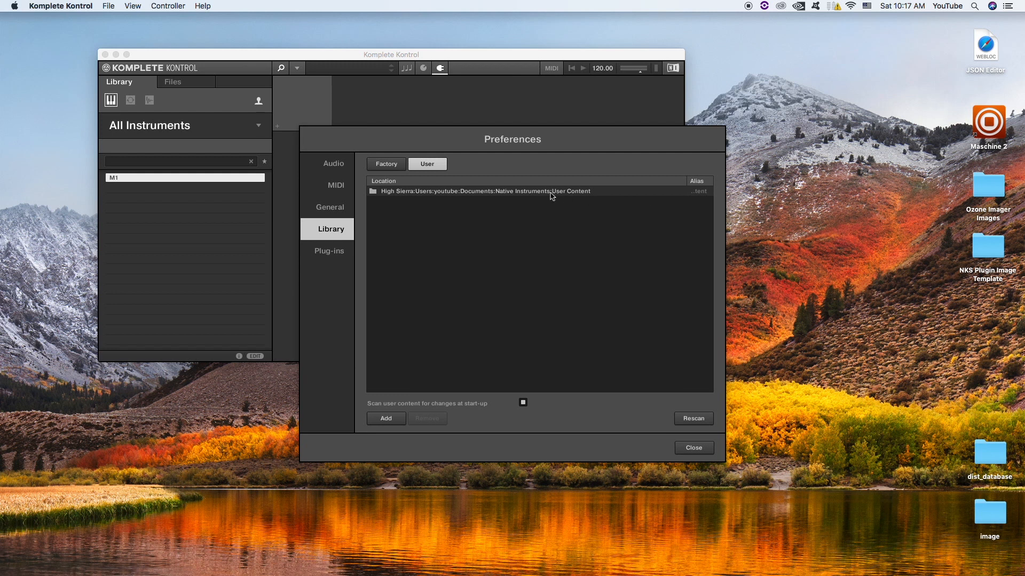